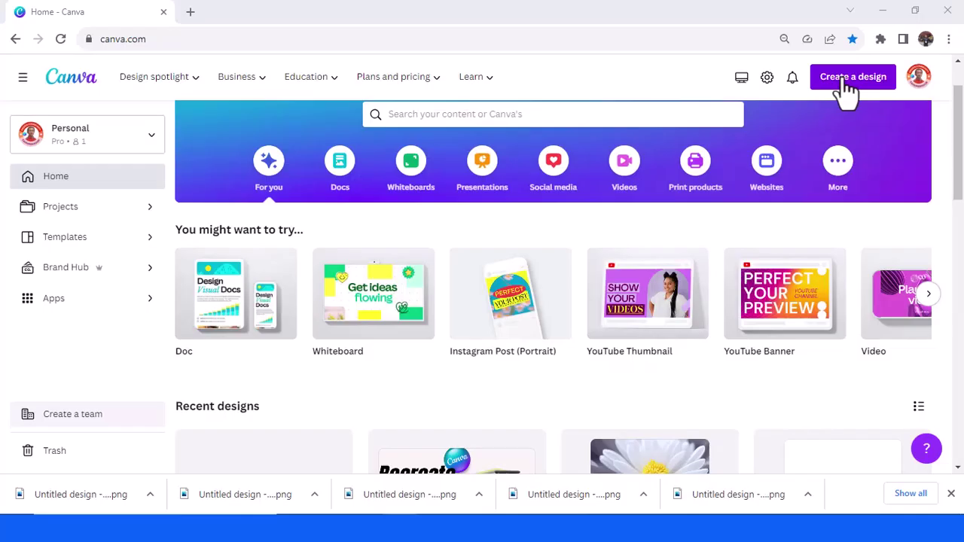
Create a blank custom-size design of 1080 × 1350 px
left_click(843, 78)
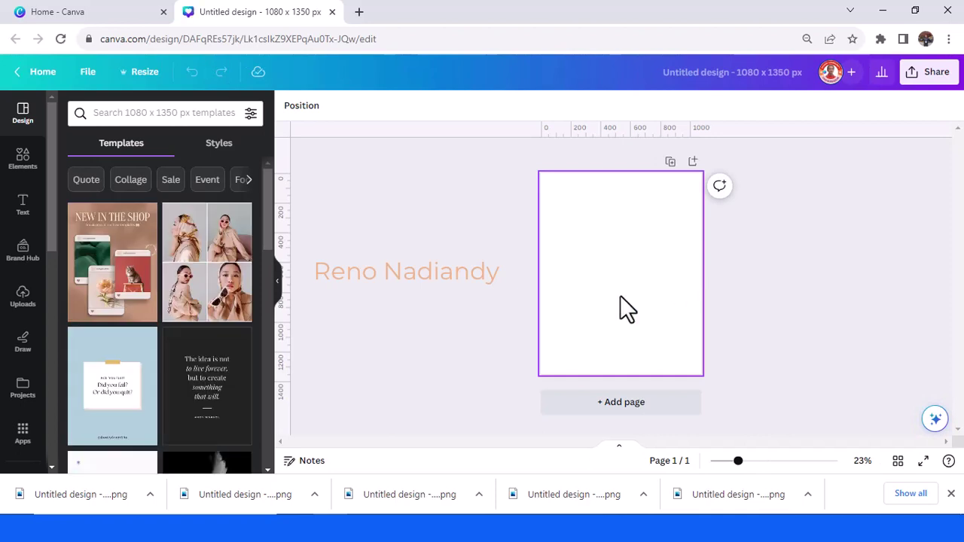
Add the smiling man photo from Recently used, nudge it right, then add the eyes-closed woman photo
left_click(26, 172)
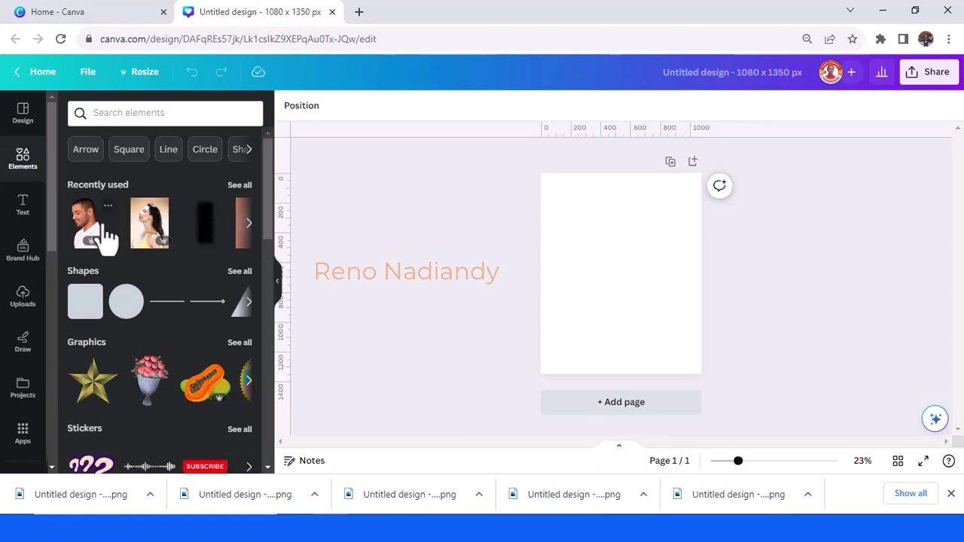
left_click(109, 211)
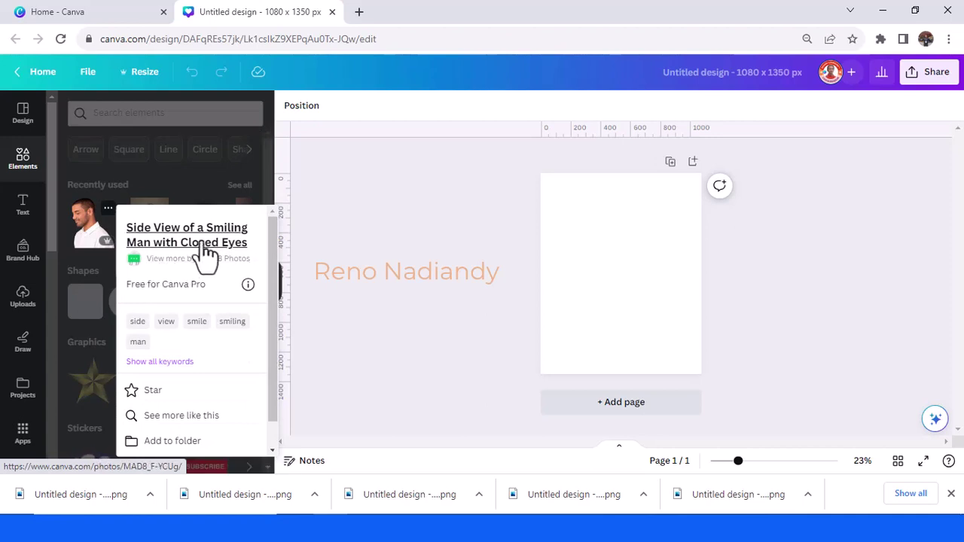
left_click(82, 226)
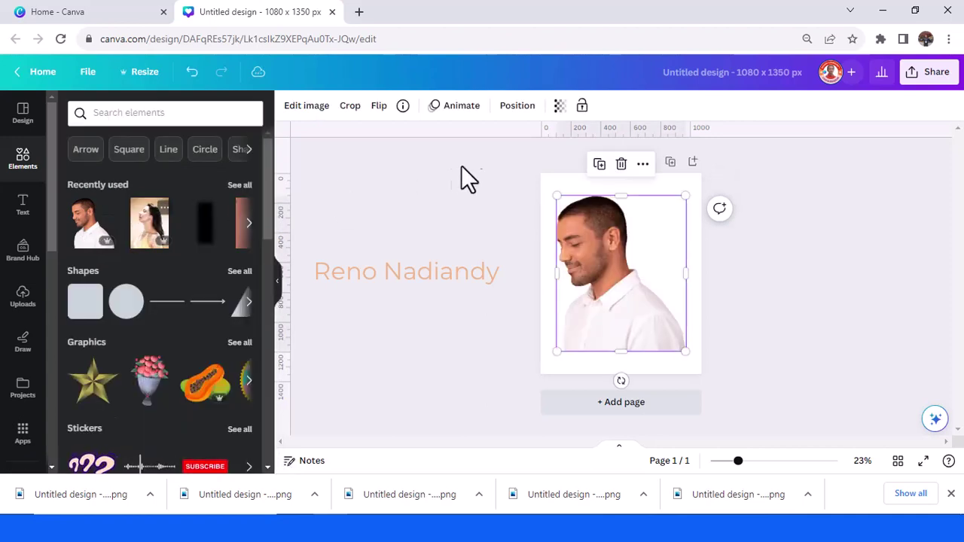
left_click_drag(634, 298, 671, 298)
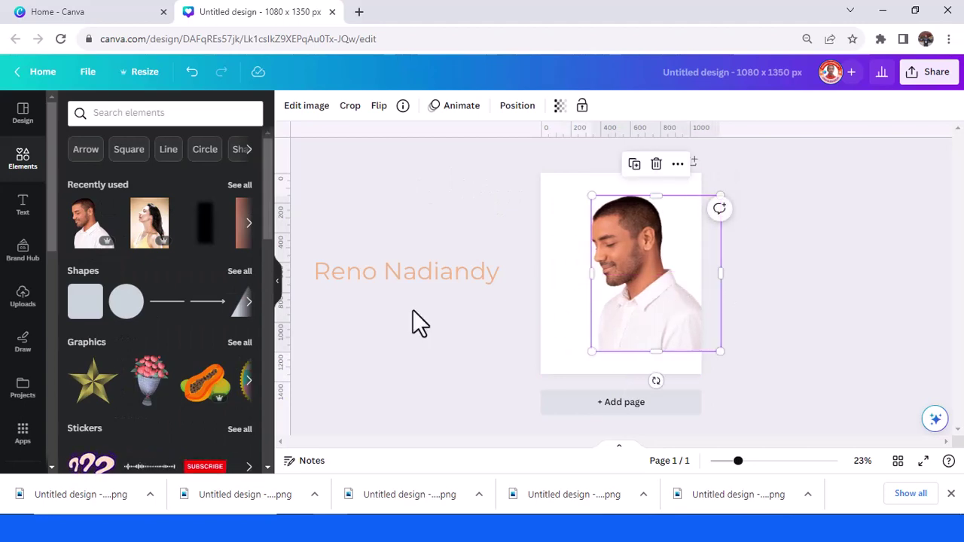
left_click(164, 208)
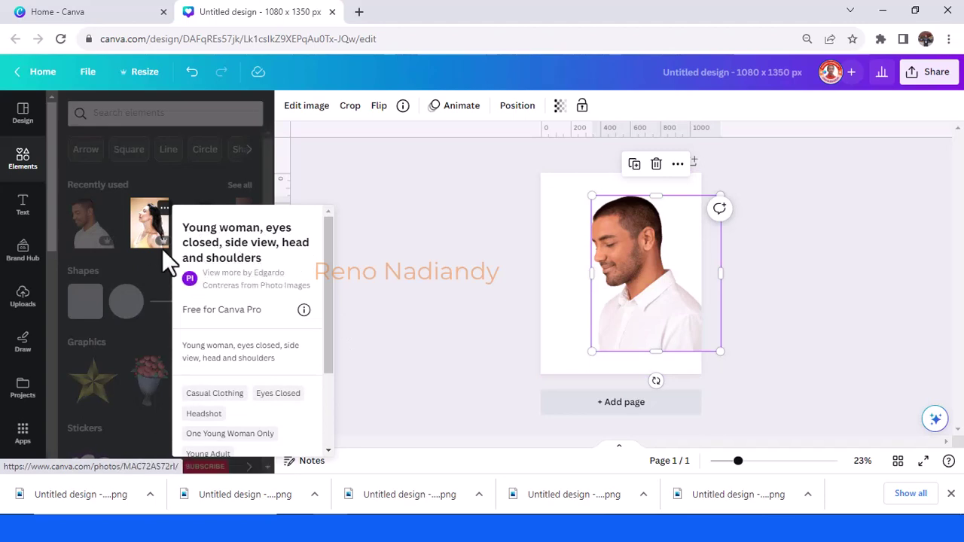
left_click(148, 226)
Flip the woman photo horizontally and move it to the left
left_click(148, 226)
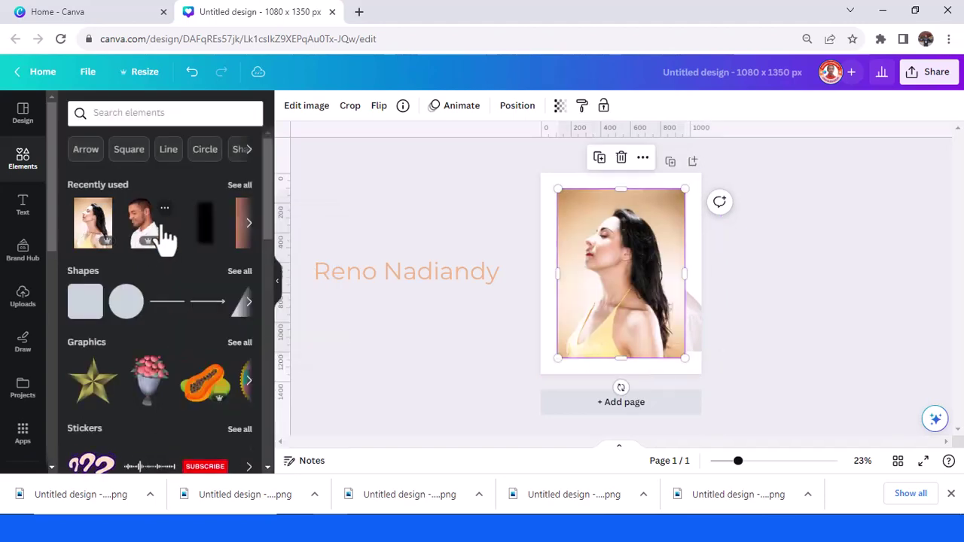
left_click(378, 107)
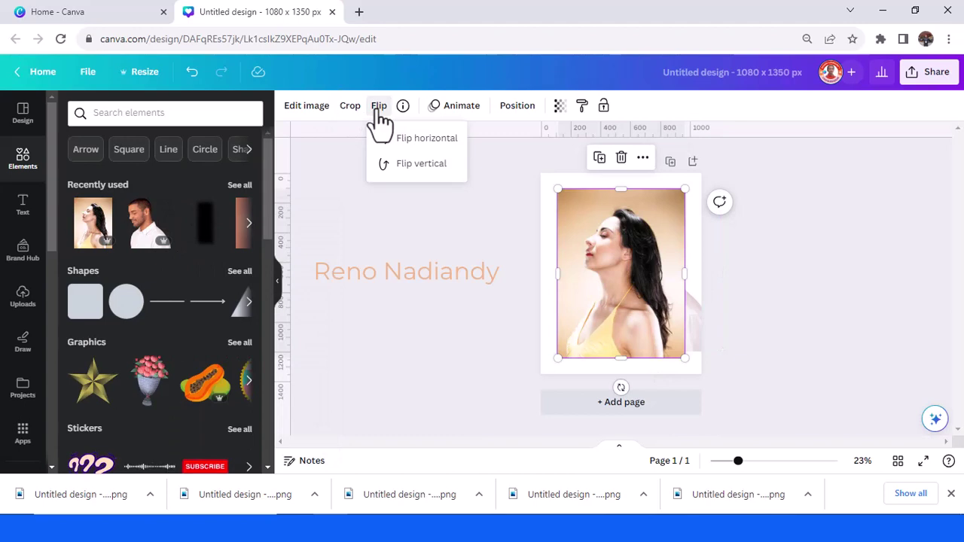
left_click(414, 139)
left_click_drag(667, 257, 625, 255)
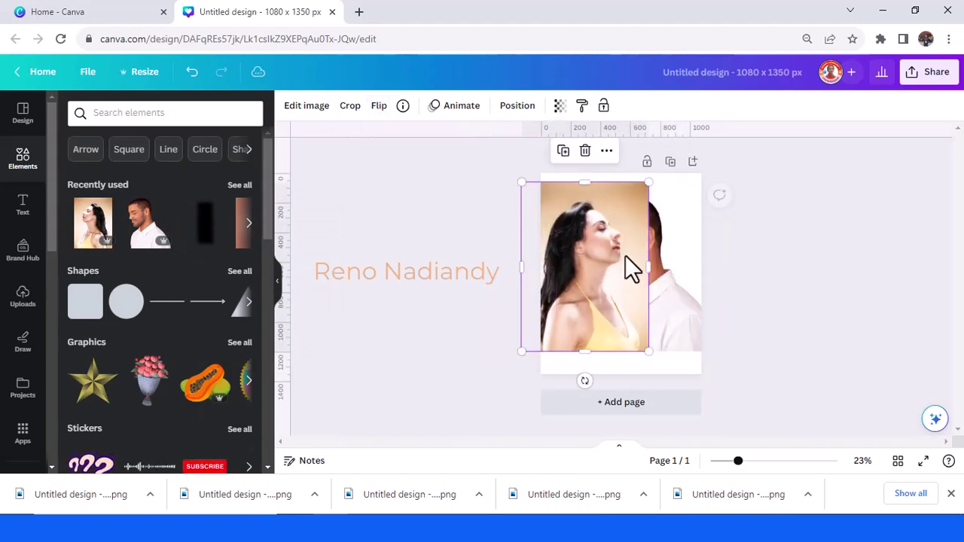
Remove the woman photo's background with BG Remover and shift her further left and down
left_click(299, 113)
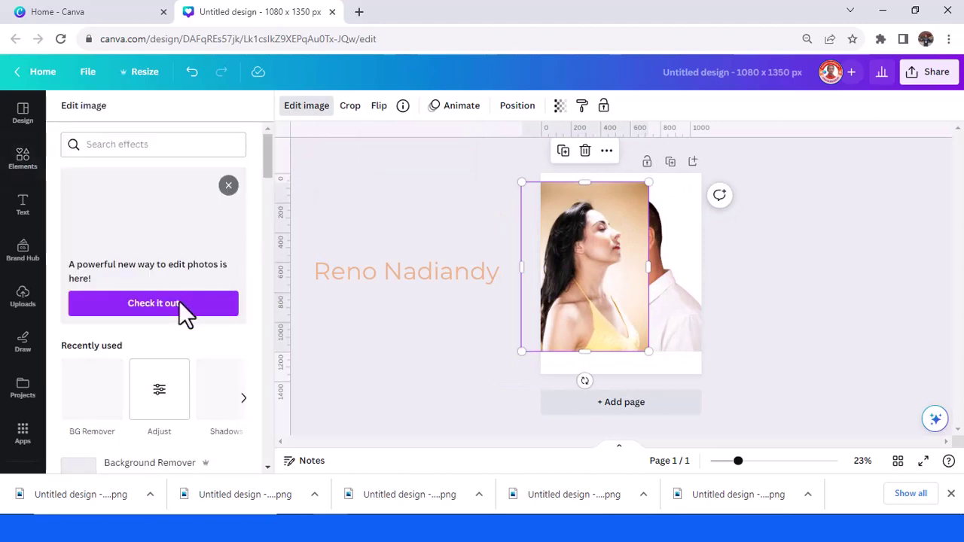
left_click(96, 398)
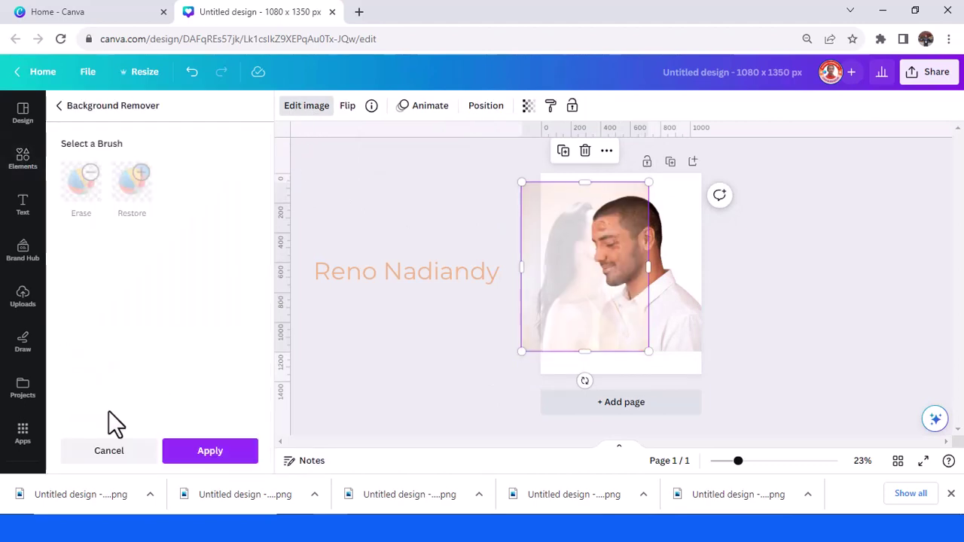
left_click(210, 451)
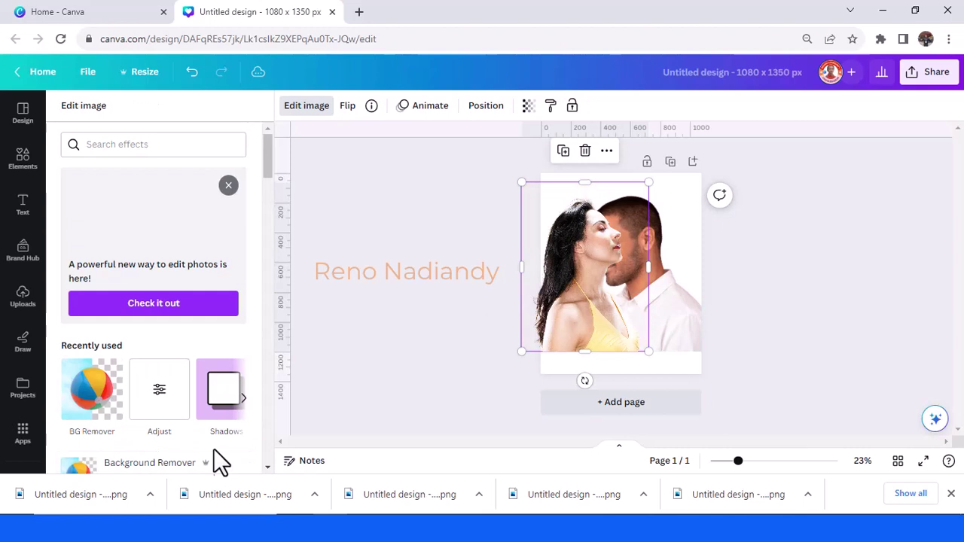
left_click_drag(558, 320, 549, 343)
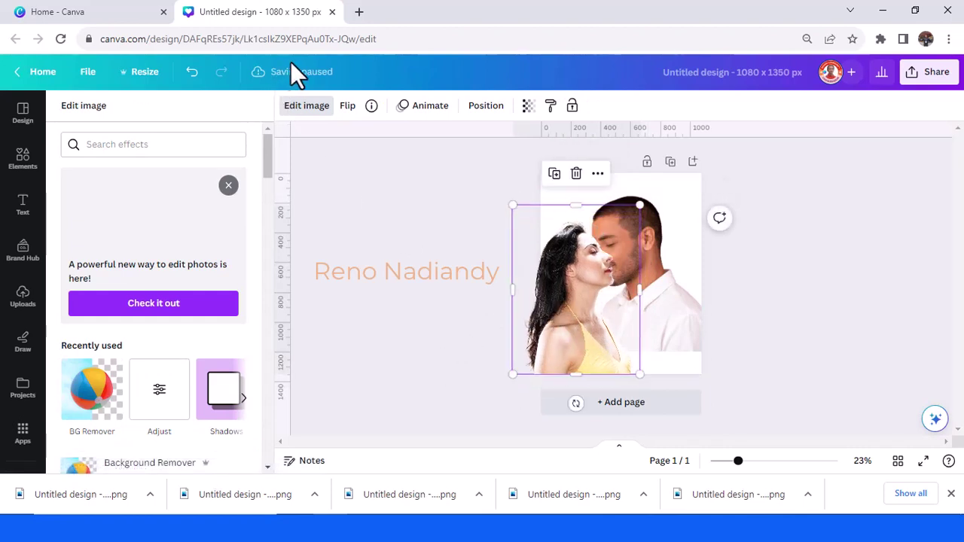
Move the man right, then rotate the woman photo about 7°, enlarge it and lower it slightly
left_click(754, 462)
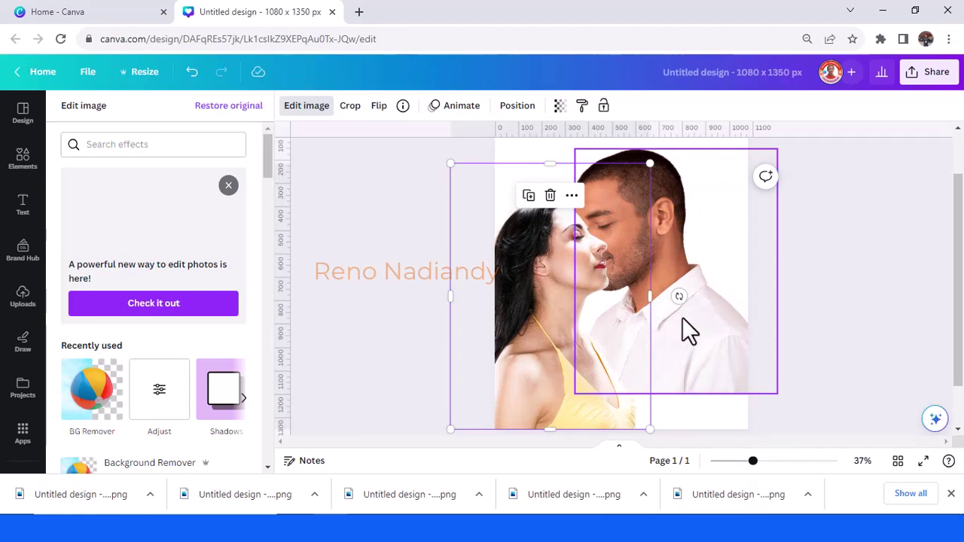
left_click_drag(700, 301, 734, 300)
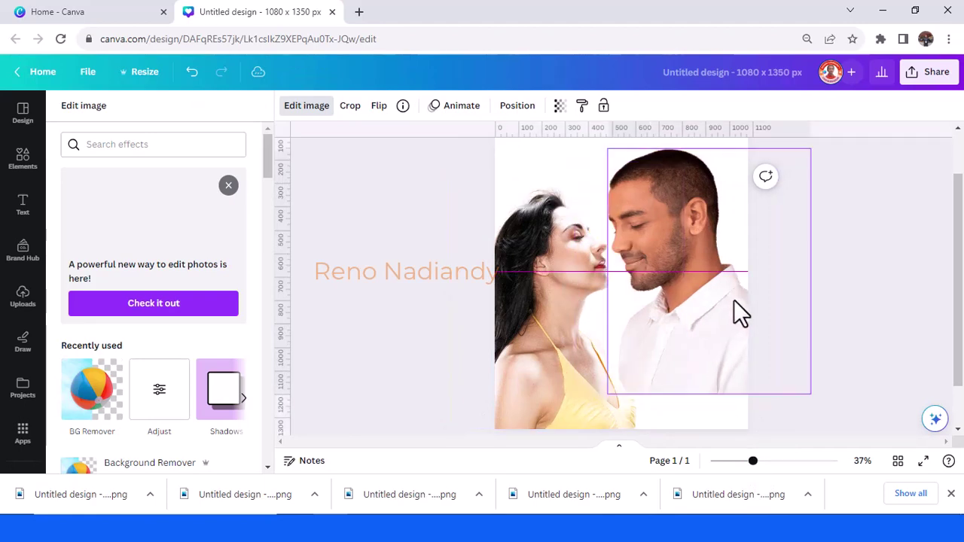
left_click(552, 296)
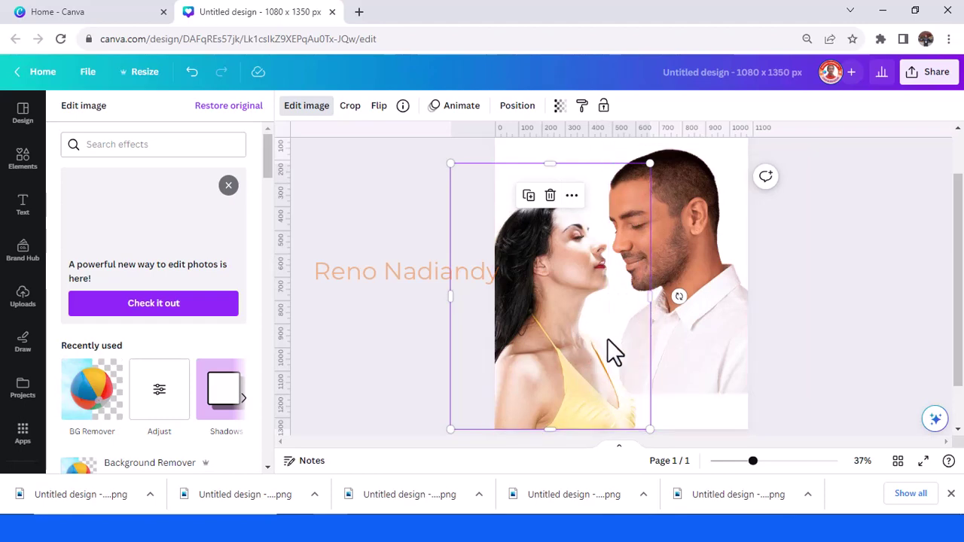
left_click_drag(679, 296, 686, 319)
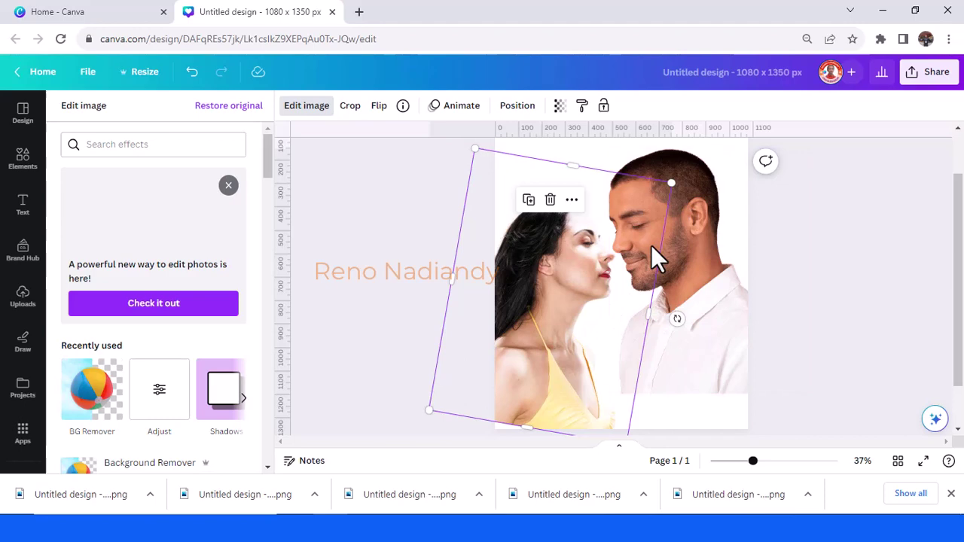
left_click_drag(678, 183, 719, 156)
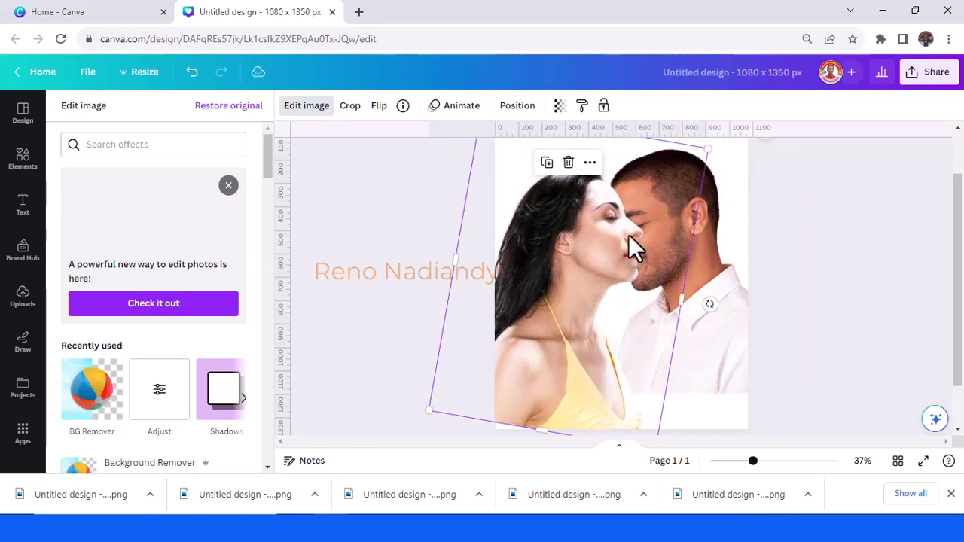
left_click_drag(631, 243, 625, 258)
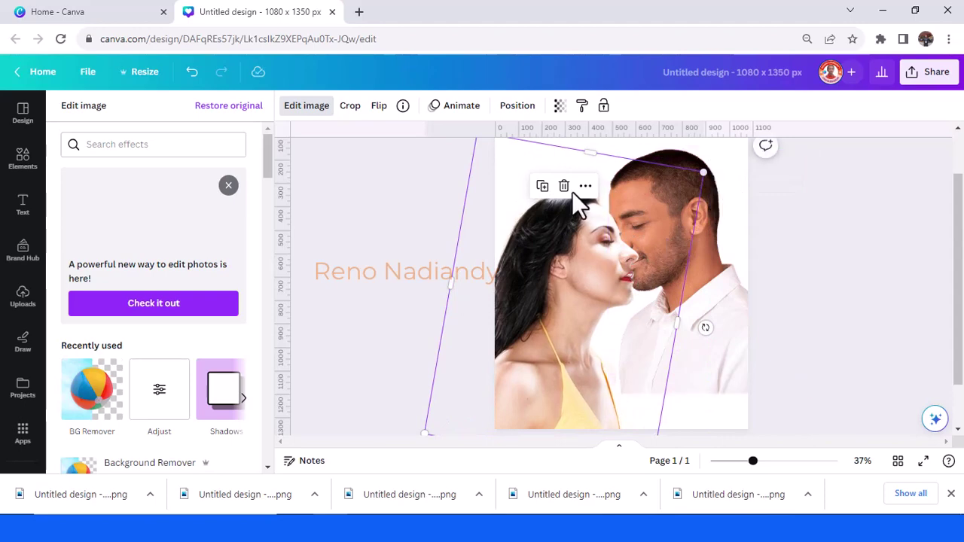
Set the woman photo's transparency to 64, tilt it to 13° and slide it over the man's face
left_click(562, 110)
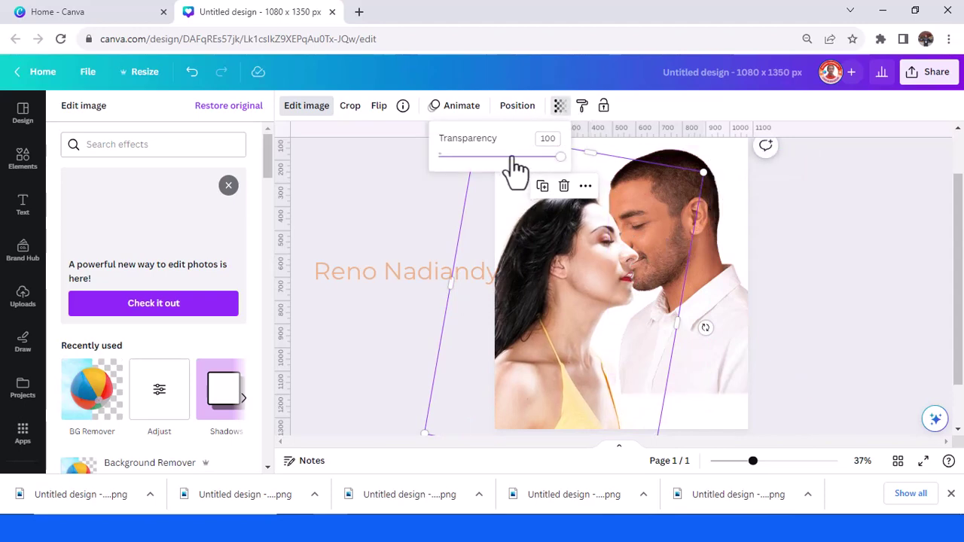
left_click(516, 156)
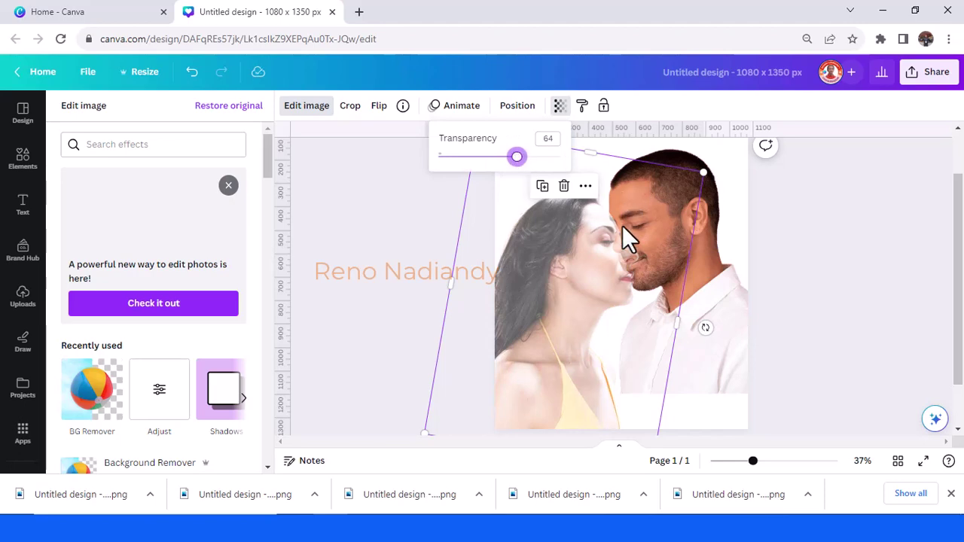
left_click(649, 224)
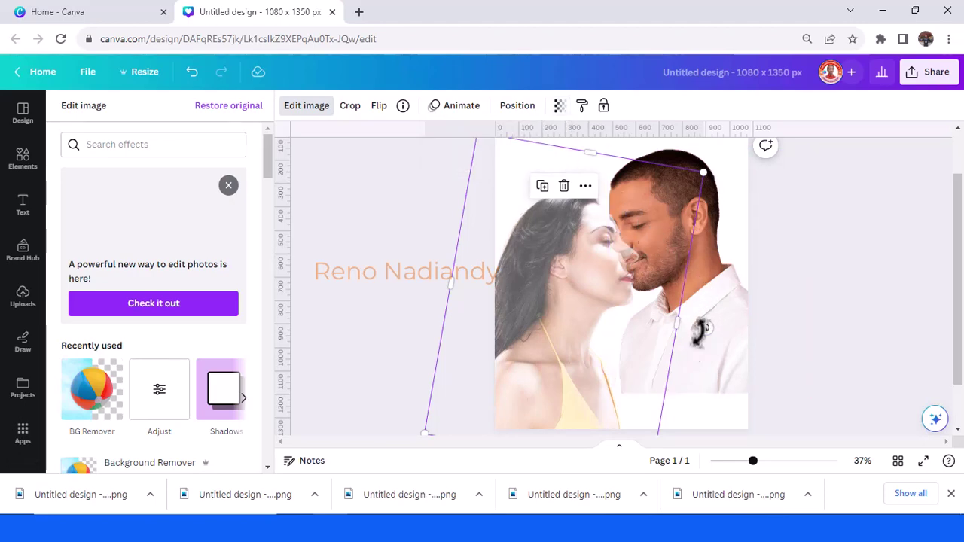
left_click_drag(705, 328, 712, 339)
left_click_drag(576, 308, 605, 286)
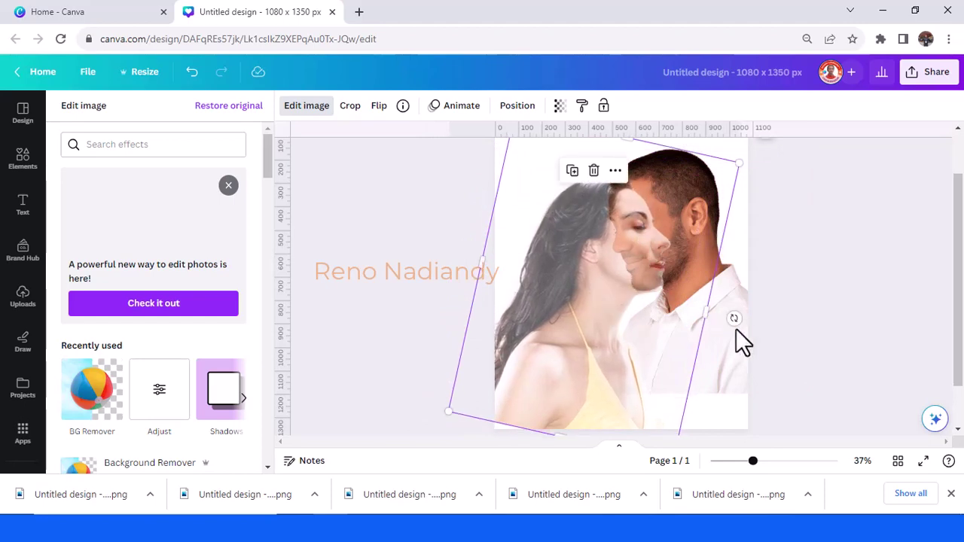
Zoom in on the blended faces, re-tilt the woman photo to 10° and nudge it slightly left
left_click(784, 462)
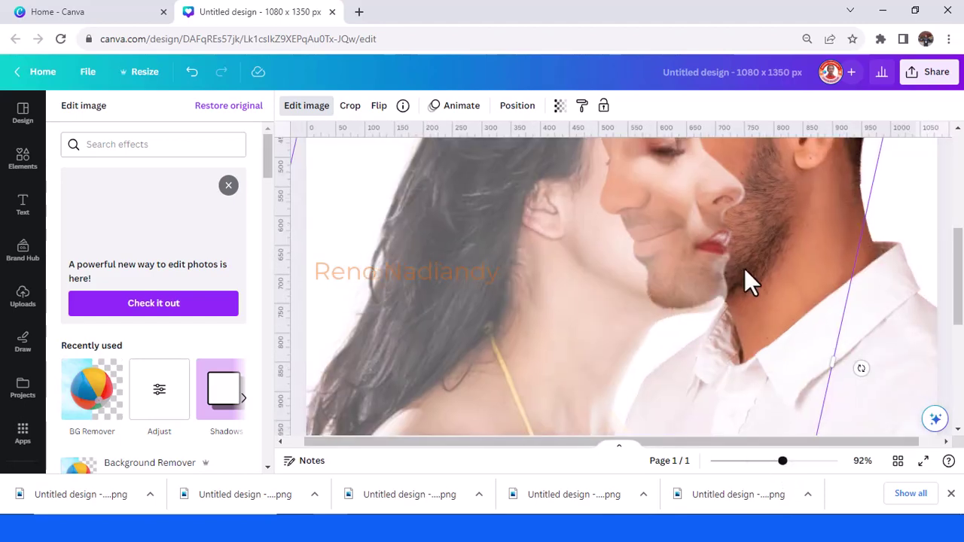
scroll(828, 332, "up", 2)
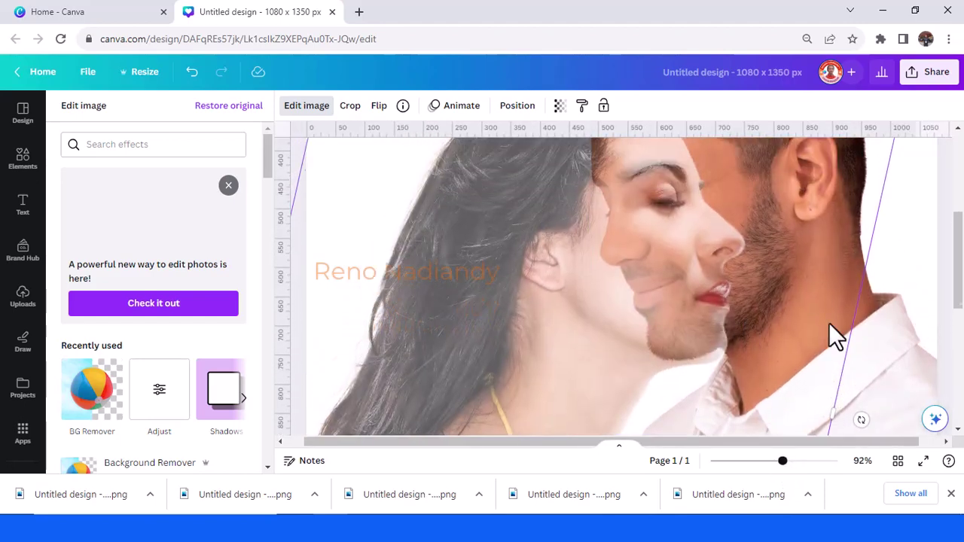
scroll(819, 329, "down", 1)
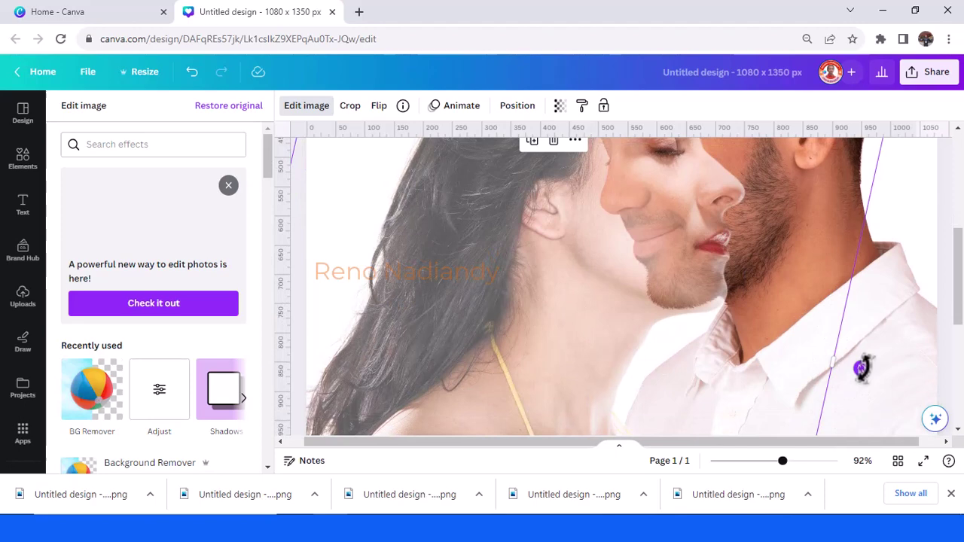
left_click_drag(862, 368, 868, 350)
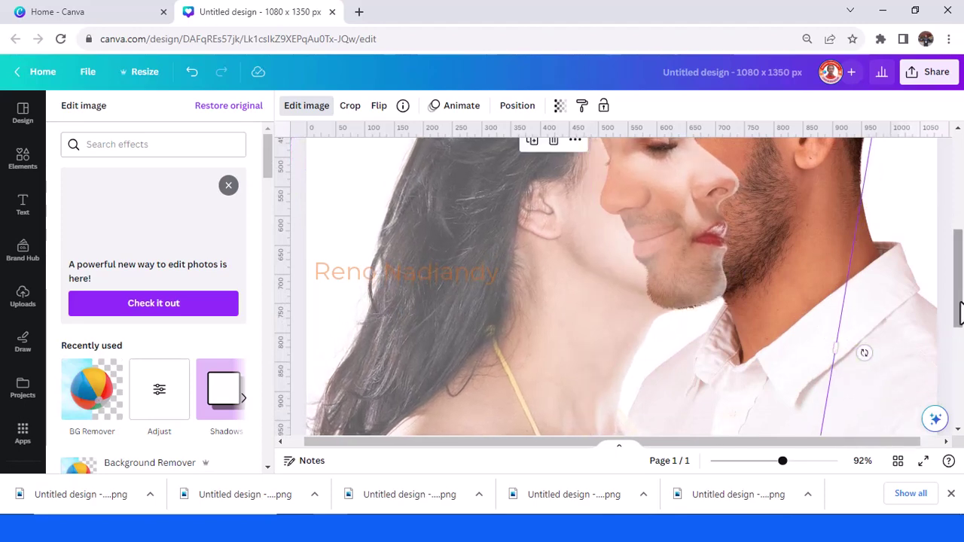
scroll(955, 301, "up", 2)
scroll(953, 297, "up", 5)
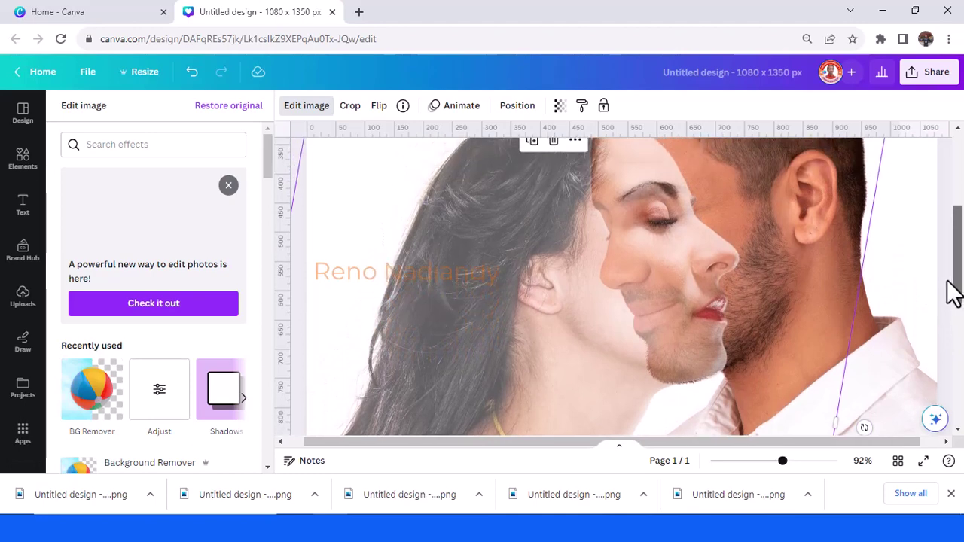
scroll(941, 265, "up", 1)
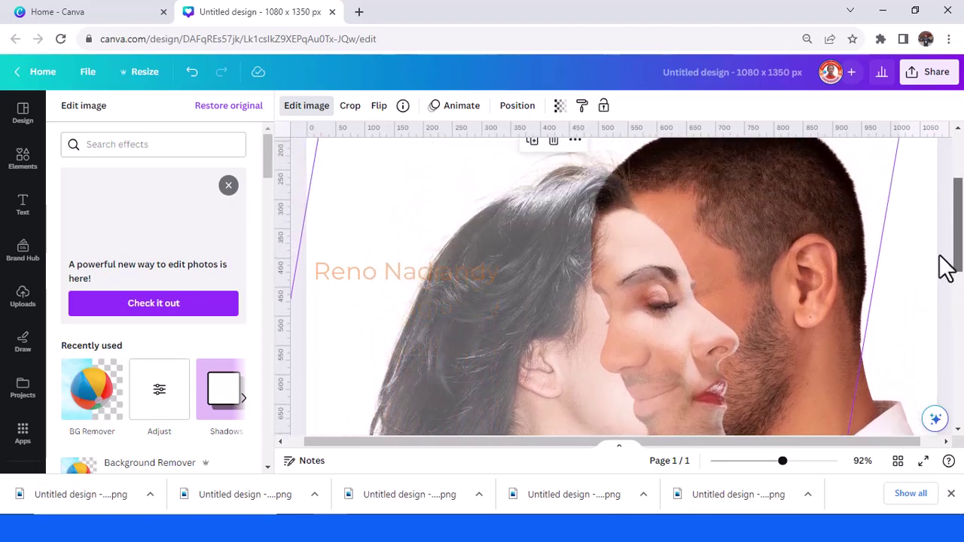
scroll(940, 271, "down", 1)
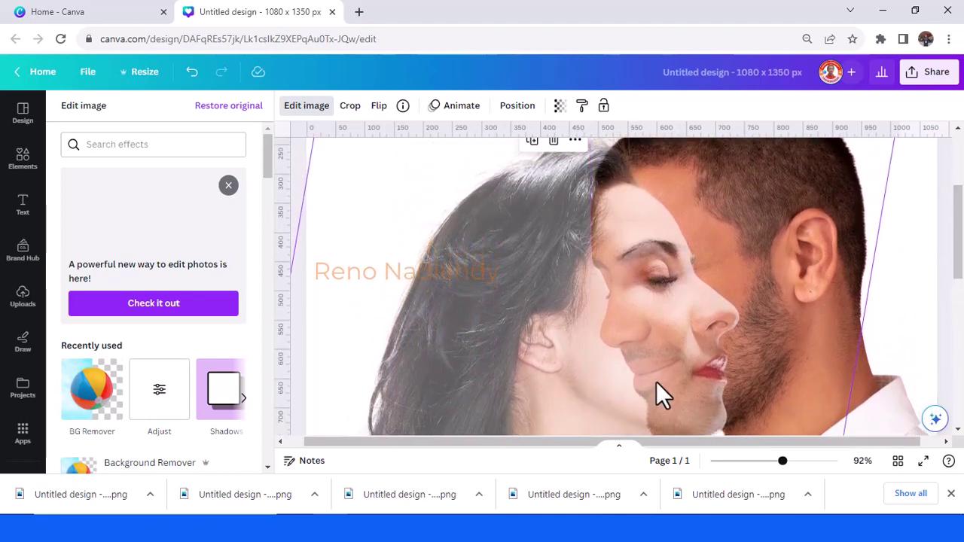
key("Left")
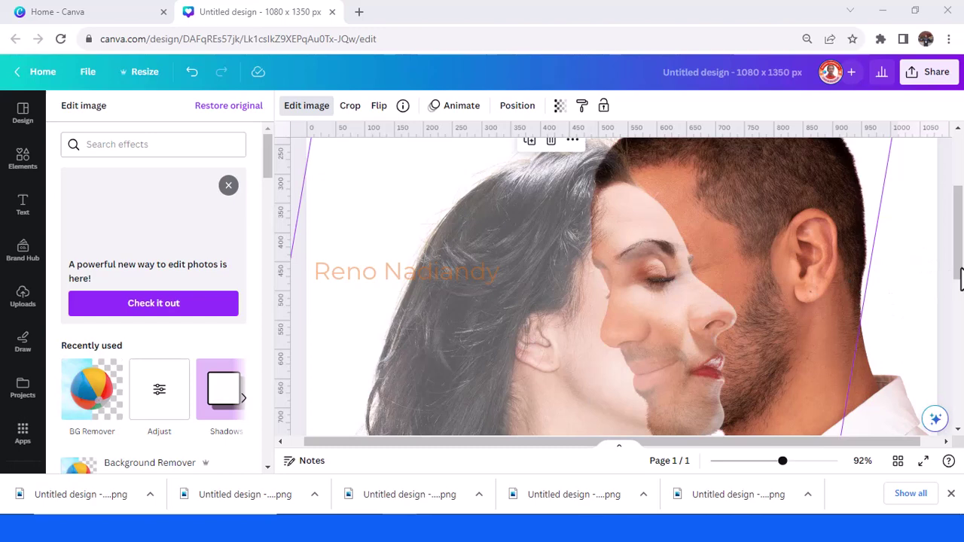
mouse_move(958, 275)
left_mouse_down()
mouse_move(962, 291)
mouse_move(961, 275)
left_mouse_up()
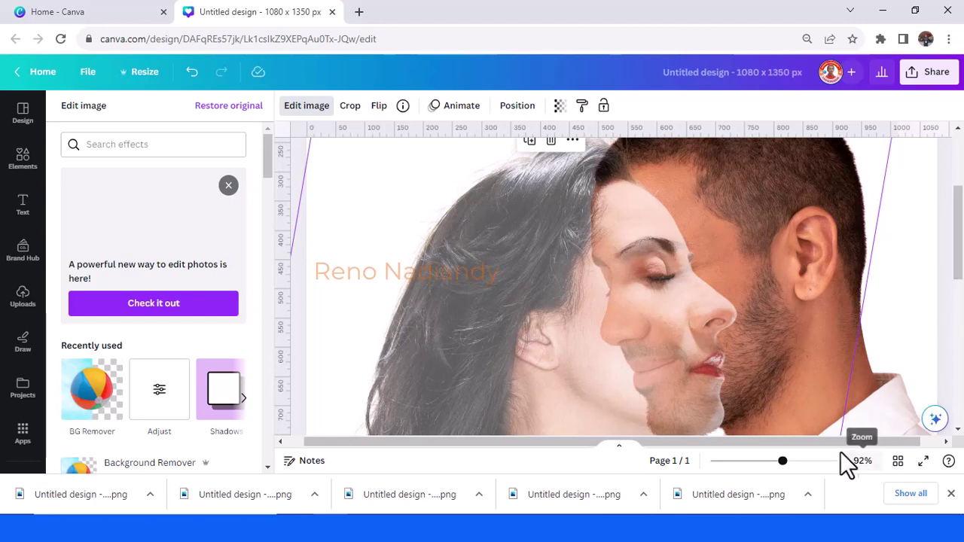
Set the woman portrait's transparency to 75
left_click(767, 460)
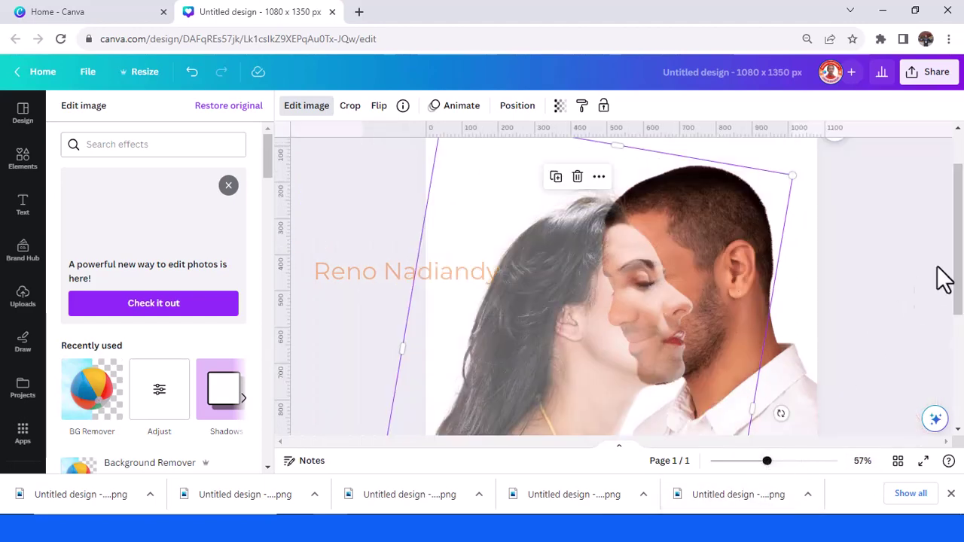
scroll(955, 272, "down", 1)
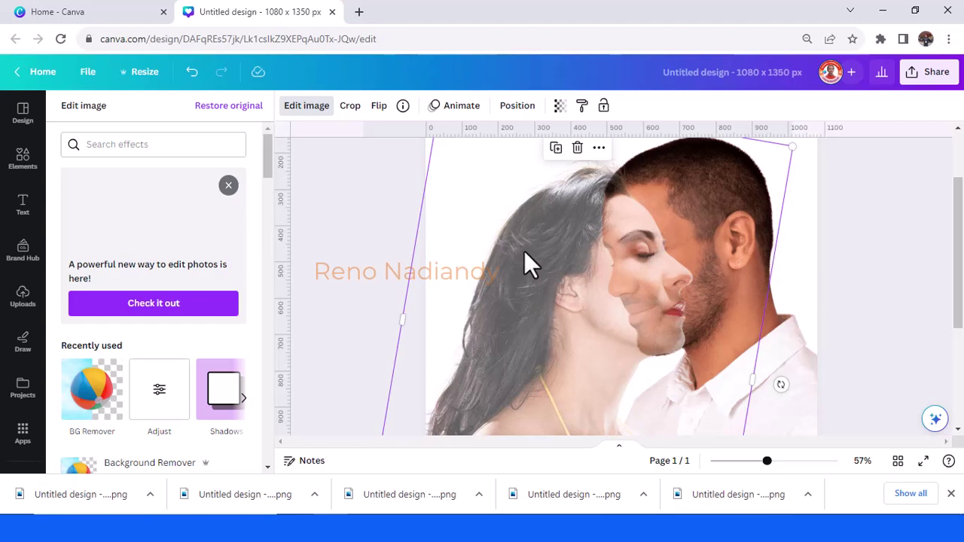
left_click(560, 106)
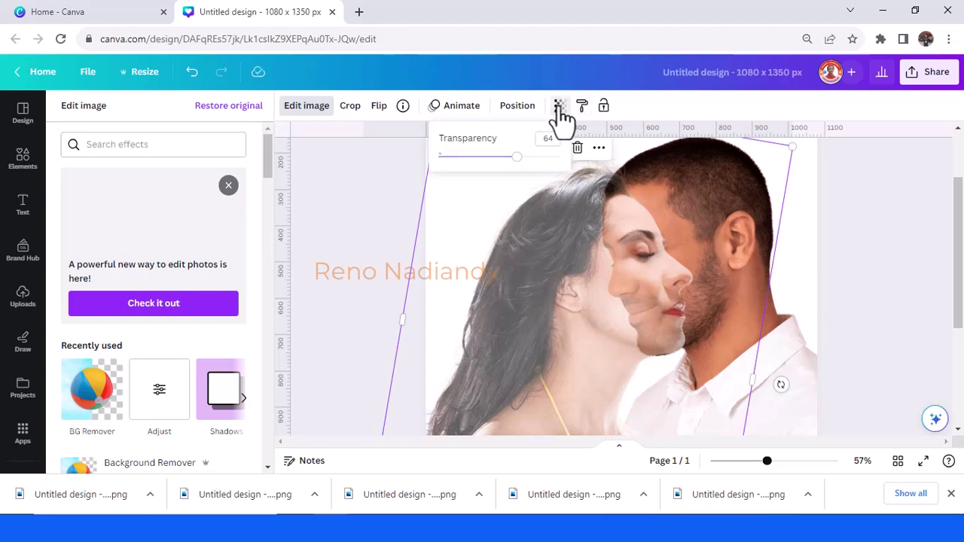
left_click(555, 138)
type("75")
key("Return")
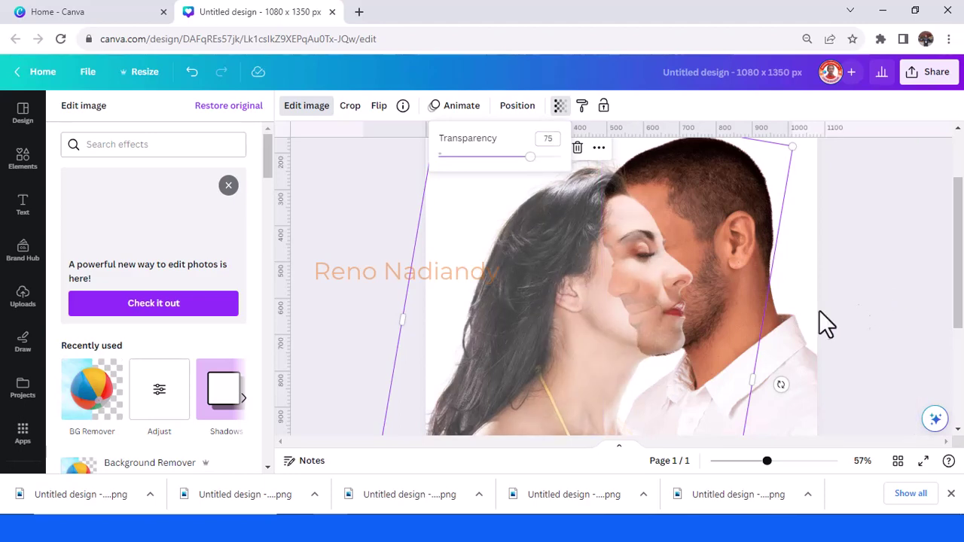
Set the man portrait's transparency to 75 as well
left_click(797, 339)
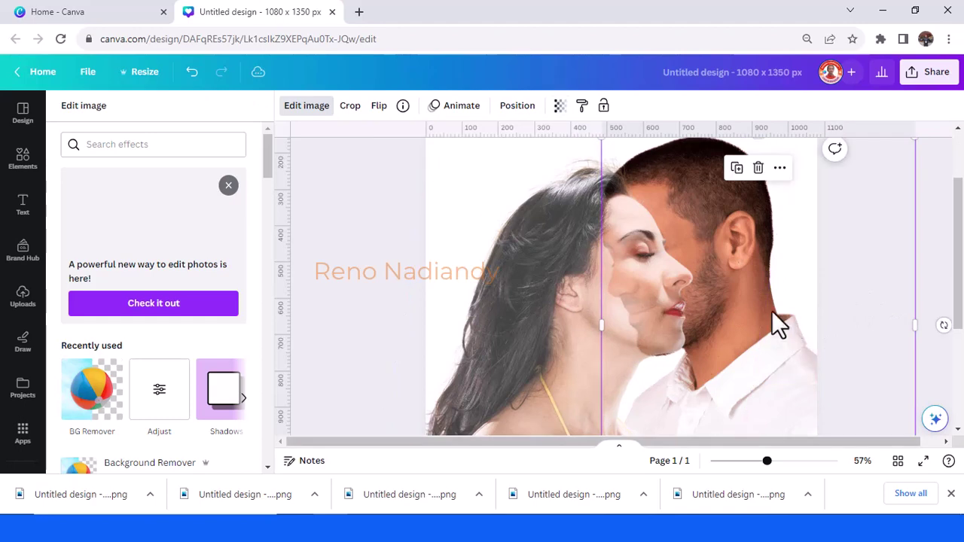
left_click(559, 105)
double_click(556, 138)
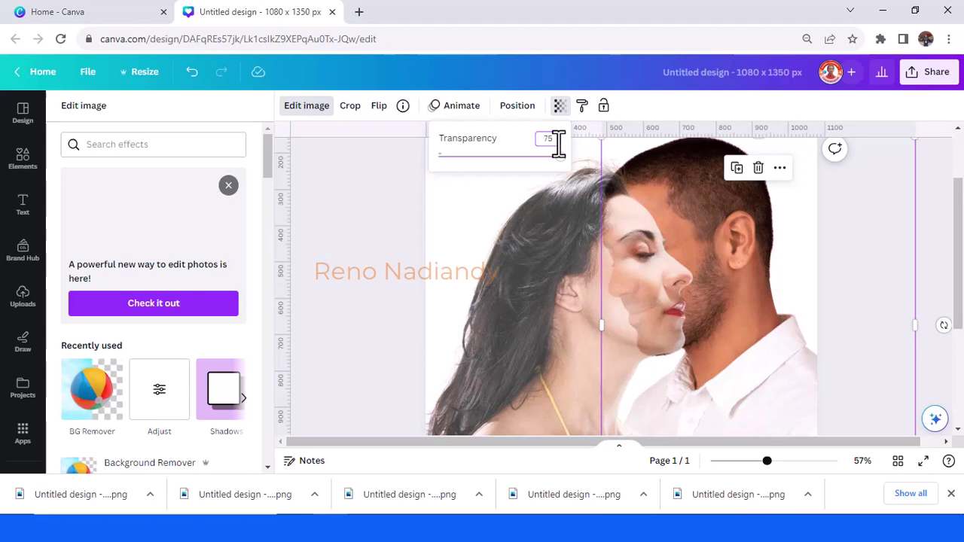
type("75")
key("Return")
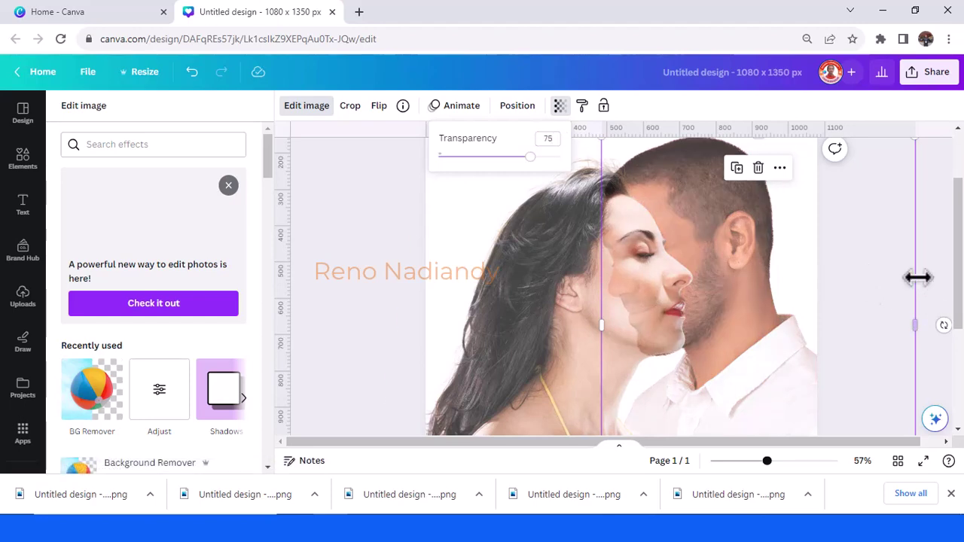
left_click(960, 321)
Duplicate the man portrait and drag the copy back to line up exactly over the original
scroll(961, 320, "down", 3)
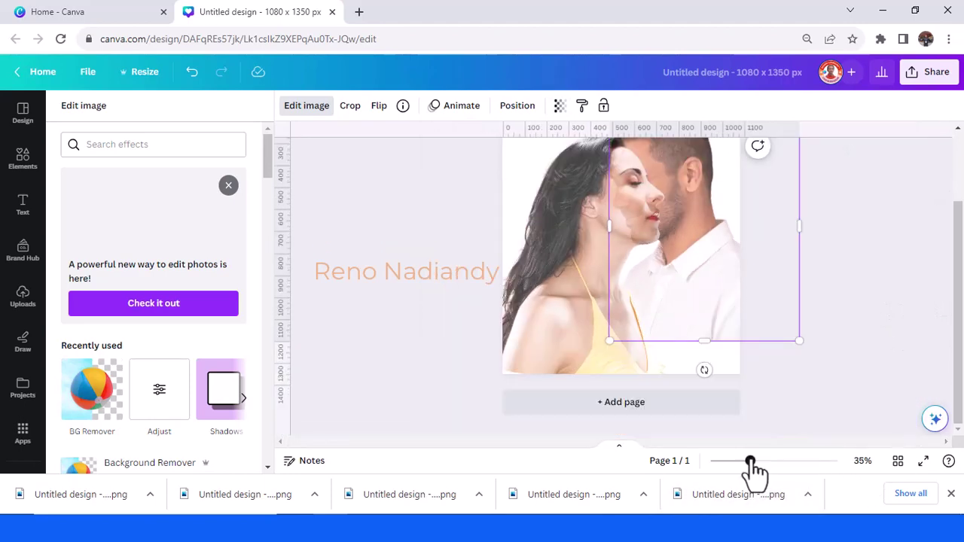
scroll(852, 307, "up", 2)
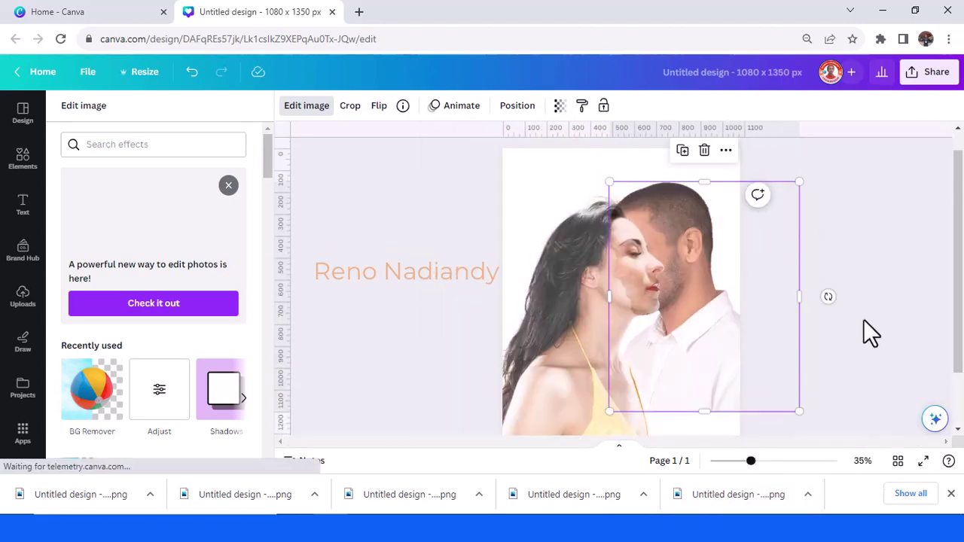
left_click_drag(751, 461, 772, 462)
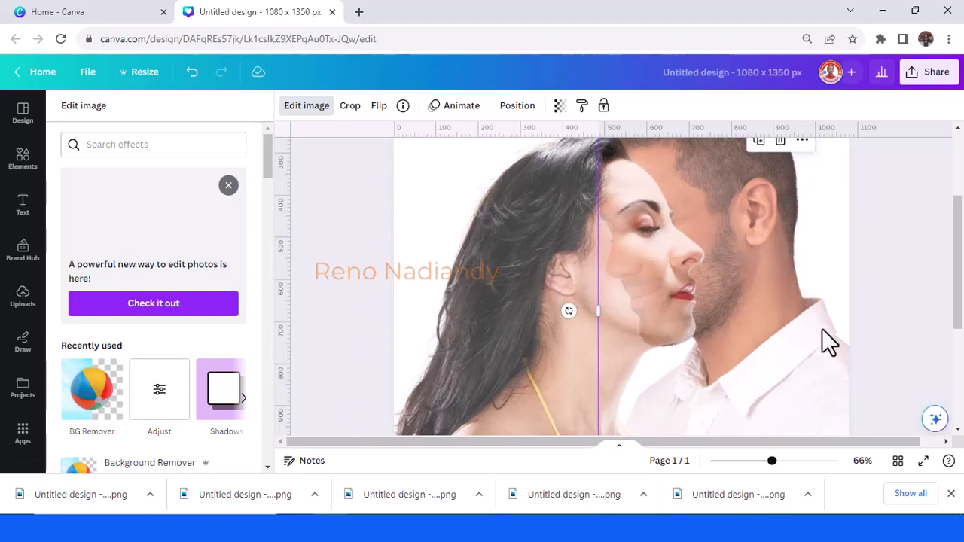
scroll(828, 308, "up", 2)
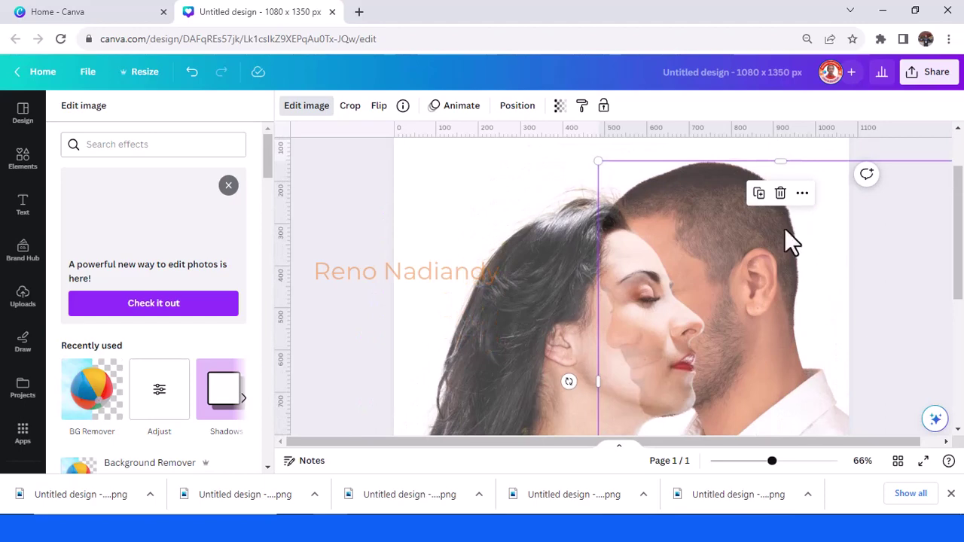
left_click(759, 194)
left_click_drag(826, 264, 957, 226)
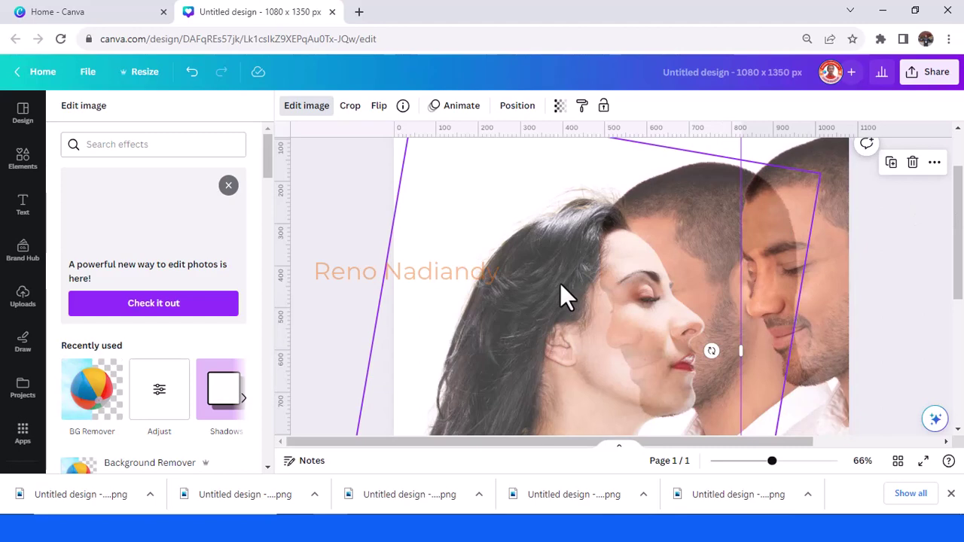
left_click_drag(559, 283, 527, 284)
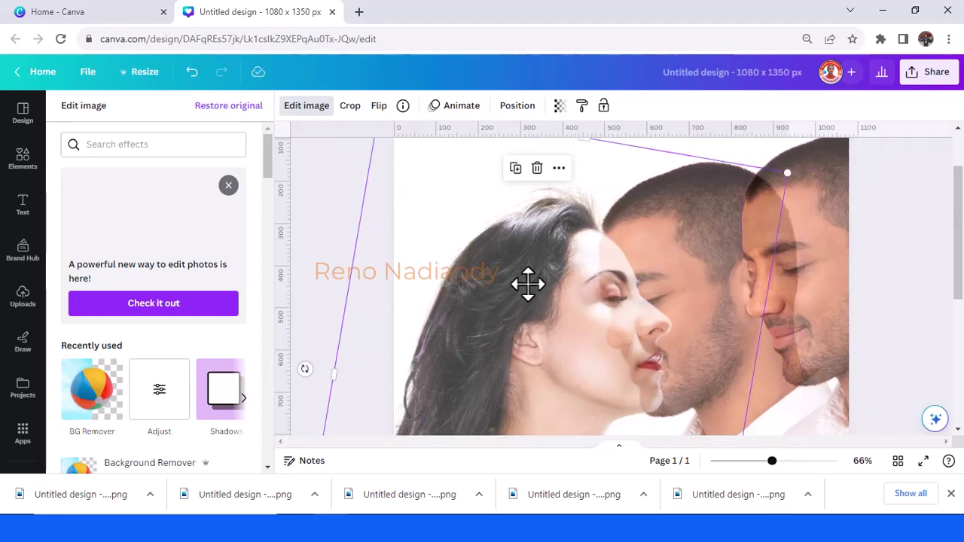
key("ctrl+z")
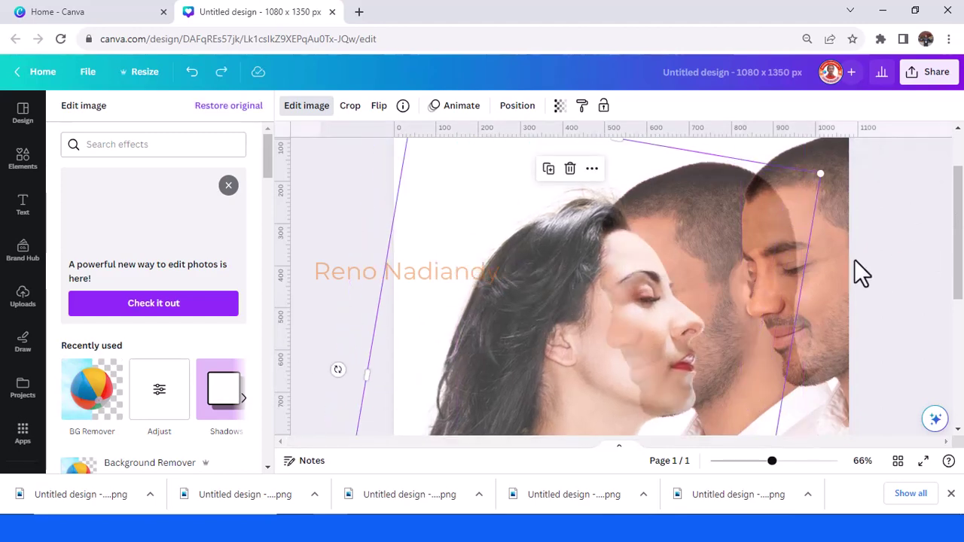
left_click(826, 274)
left_click_drag(826, 274, 695, 294)
Give the copied man portrait transparency 25, then zoom out to 40% to view the page
left_click(560, 106)
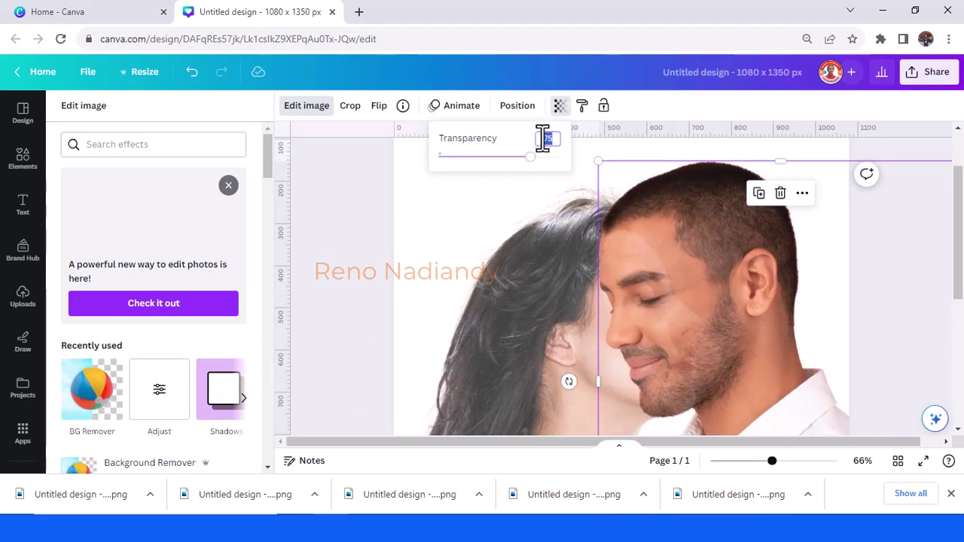
type("25")
key("Return")
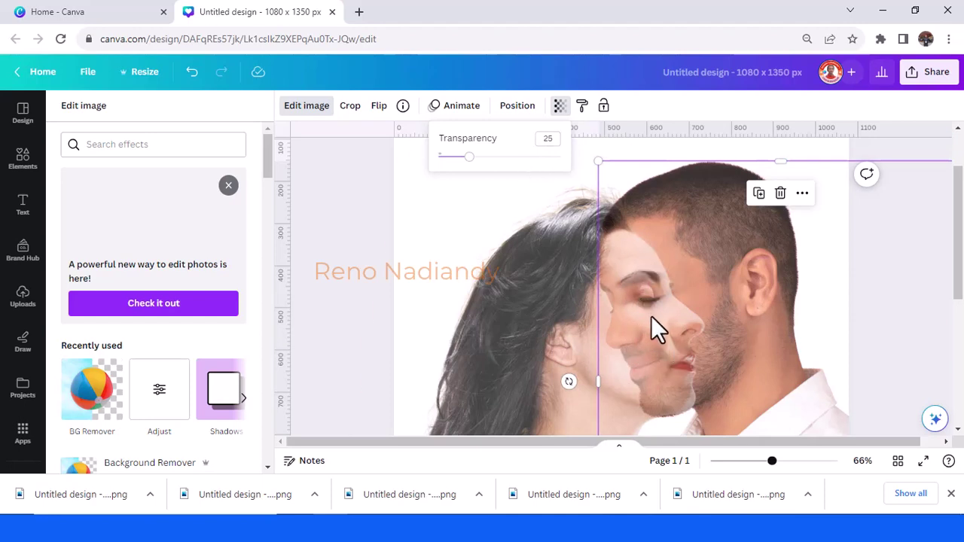
scroll(651, 316, "up", 2)
left_click_drag(773, 461, 753, 462)
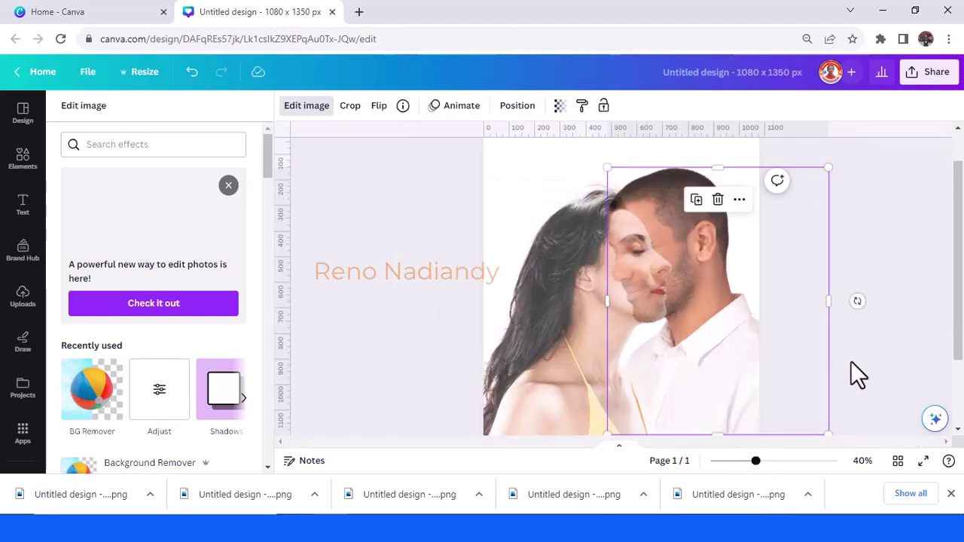
scroll(730, 418, "down", 1)
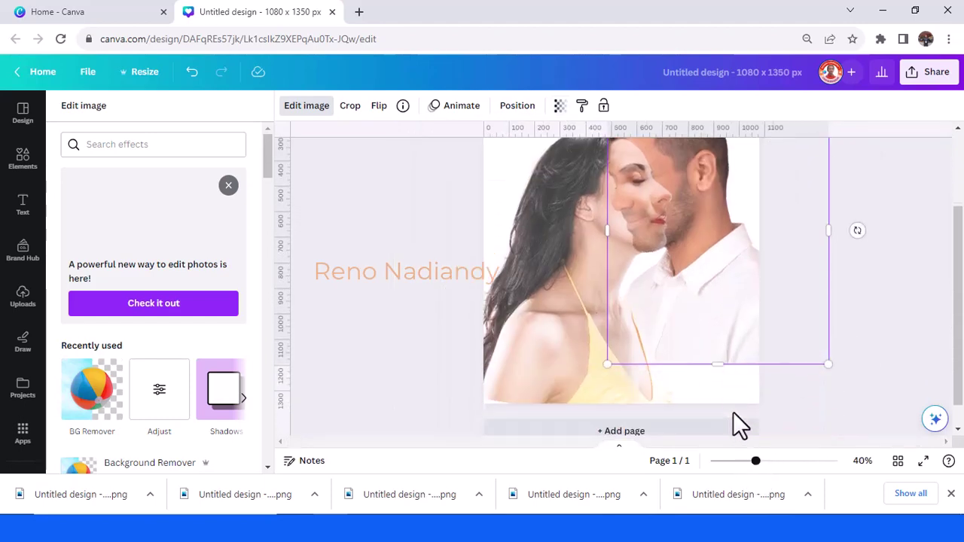
scroll(802, 385, "up", 1)
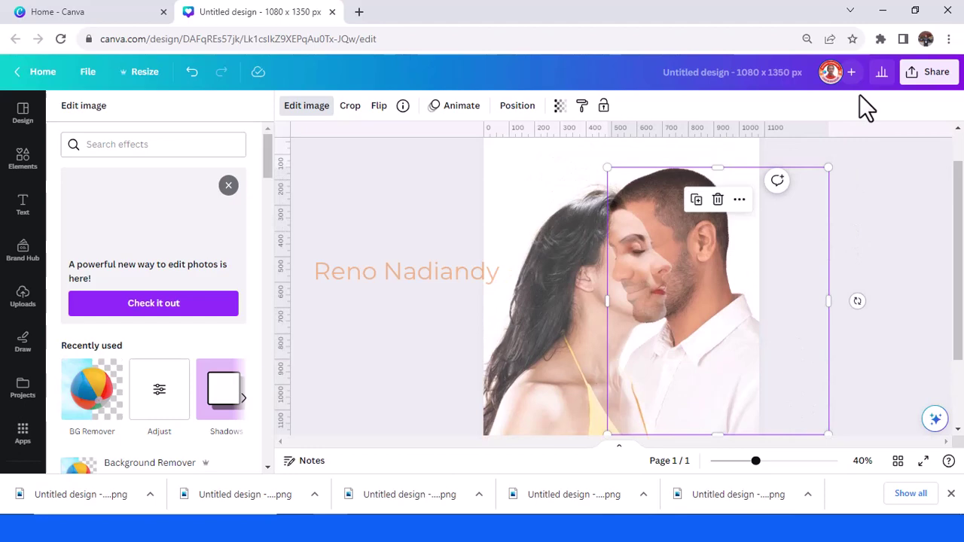
Download the blended portrait design as a PNG
left_click(932, 76)
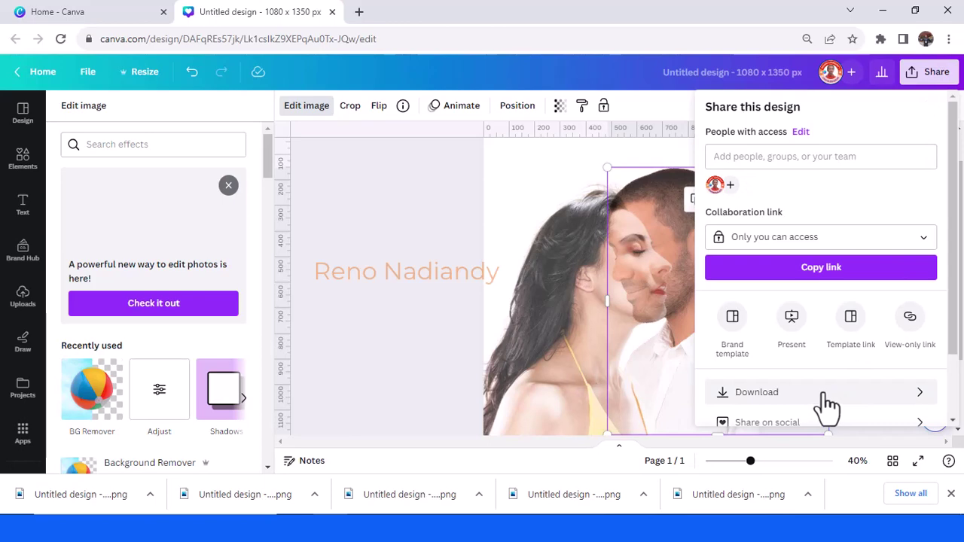
left_click(825, 395)
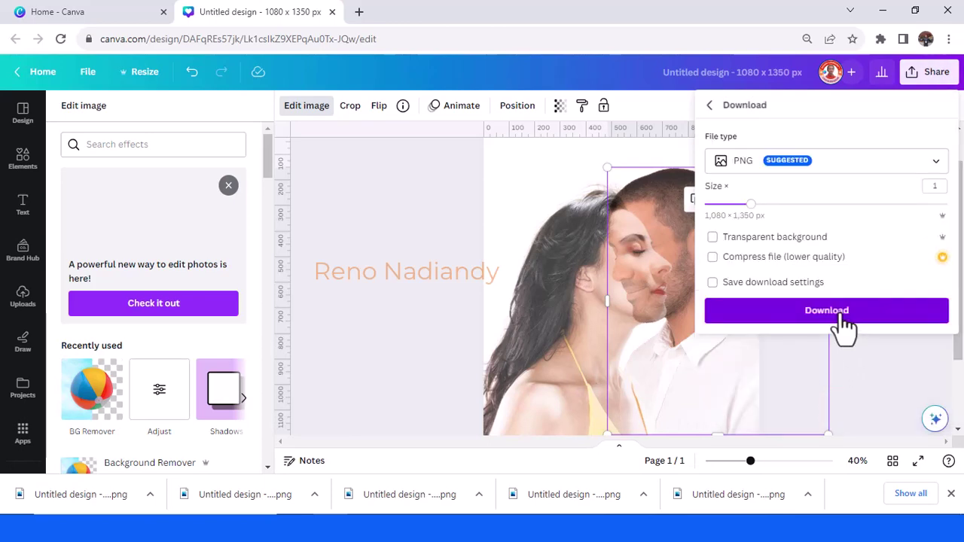
left_click(843, 320)
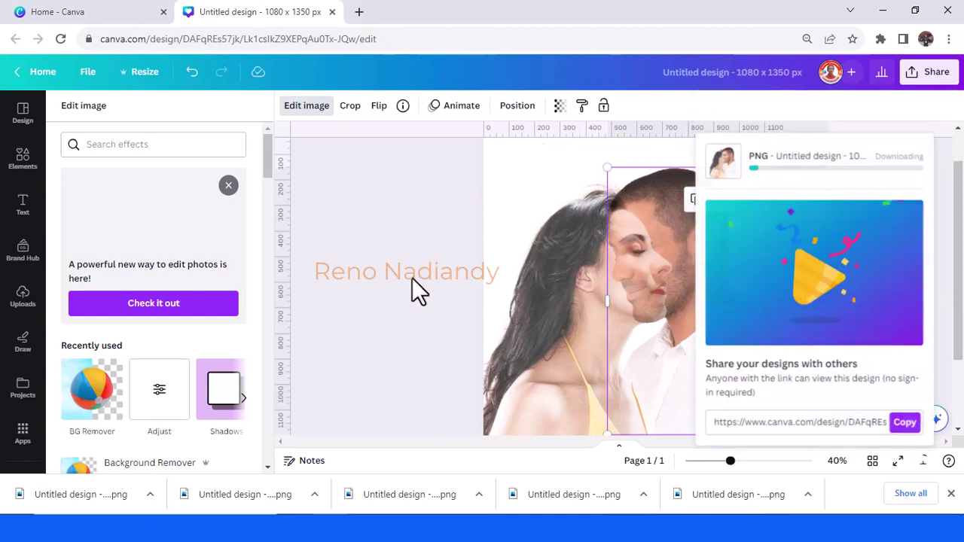
Add a second page and fill its background with solid black
scroll(452, 324, "down", 2)
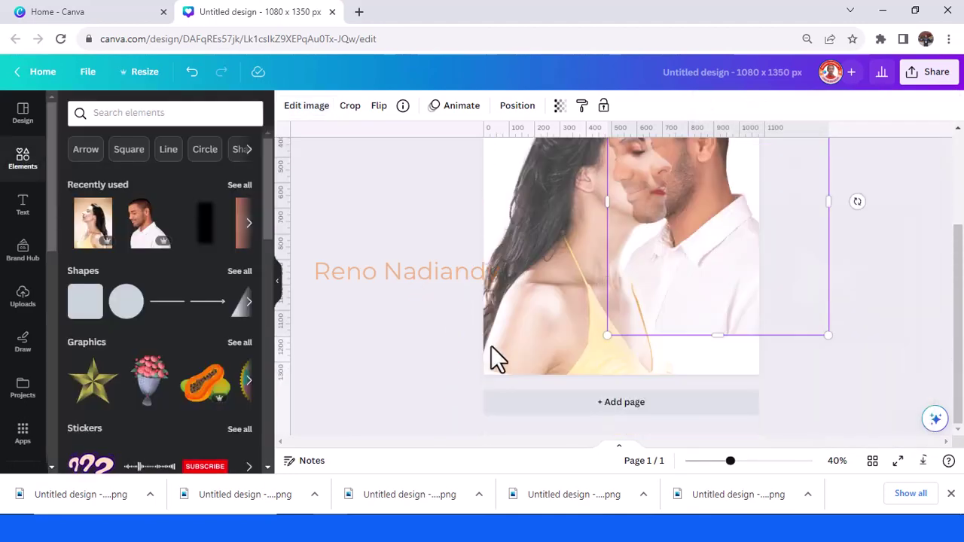
left_click(605, 413)
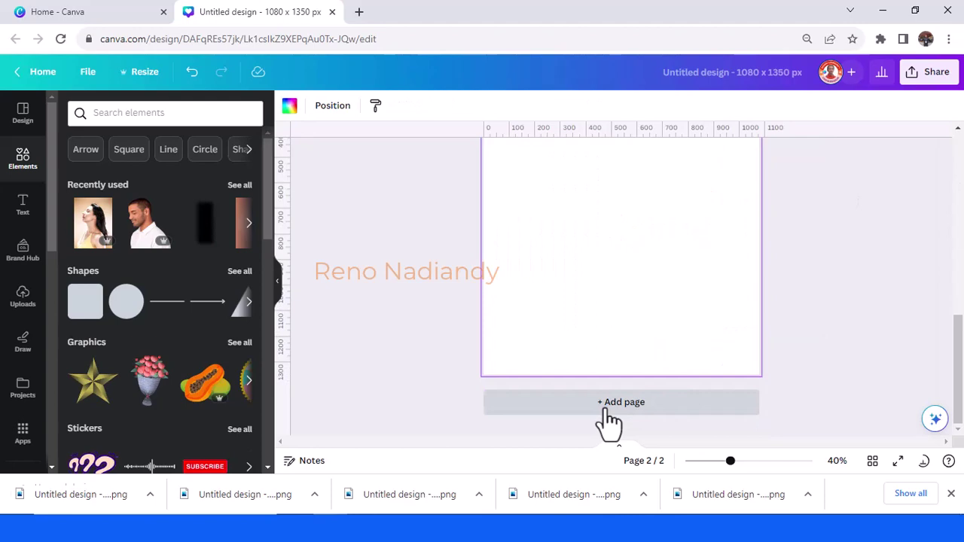
left_click(290, 107)
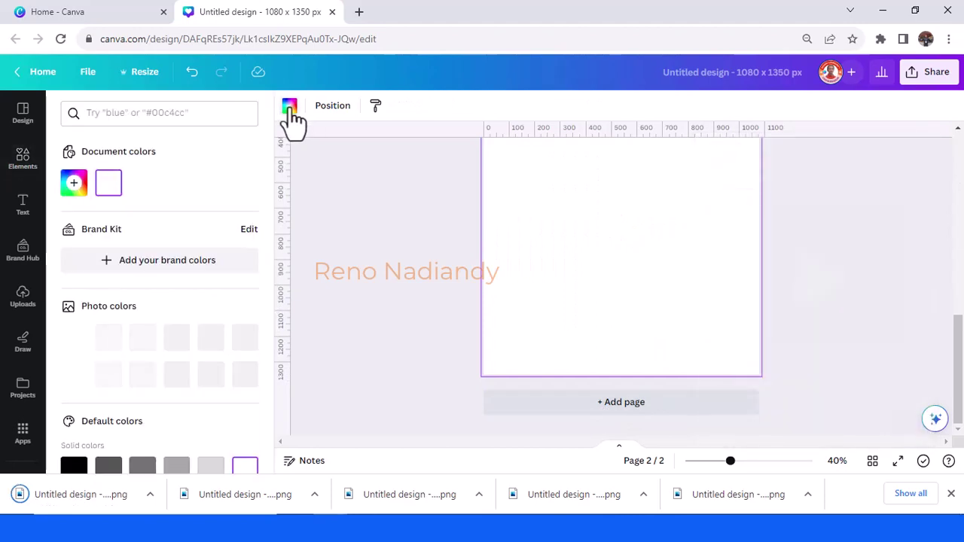
left_click(290, 107)
left_click(289, 107)
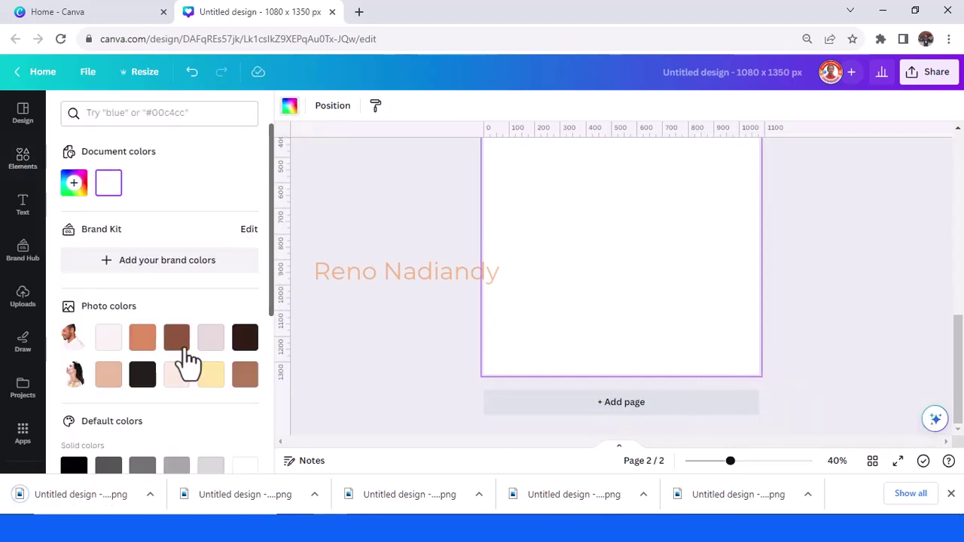
left_click(78, 469)
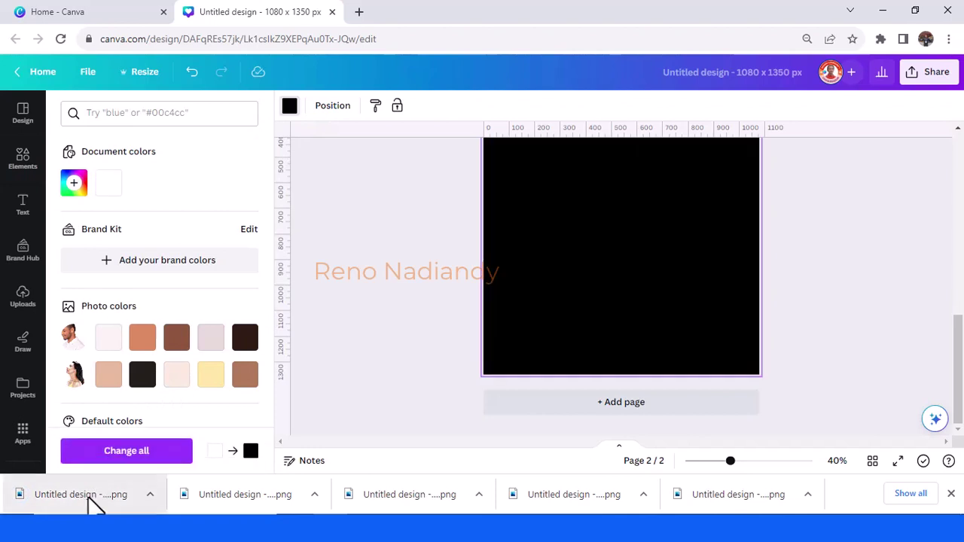
Place the exported blended couple PNG on the black page and remove its white background with BG Remover
left_click_drag(86, 497, 628, 249)
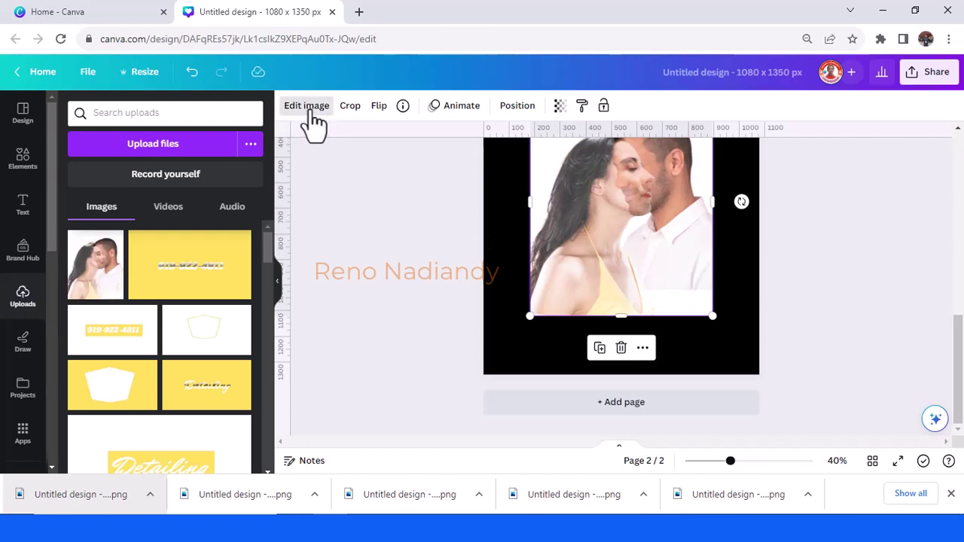
left_click(307, 106)
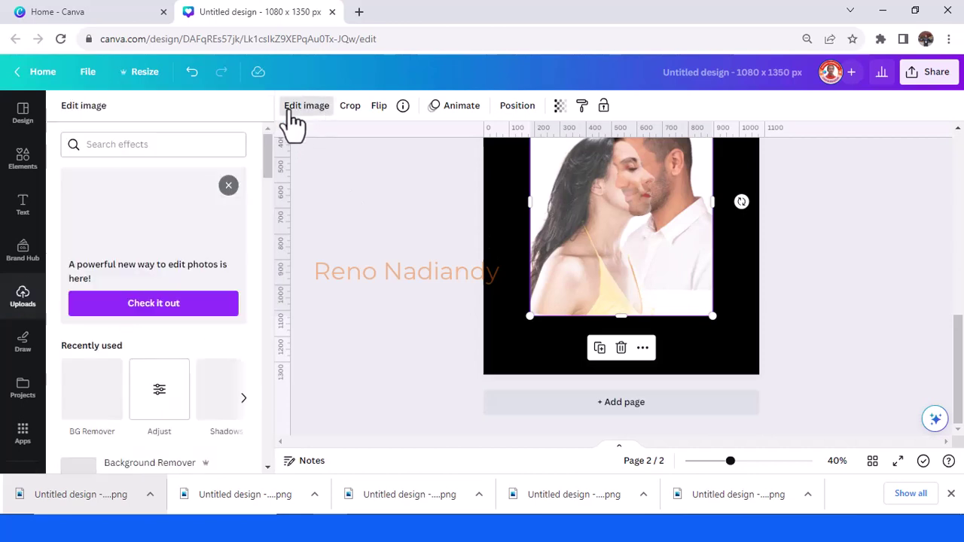
left_click(92, 405)
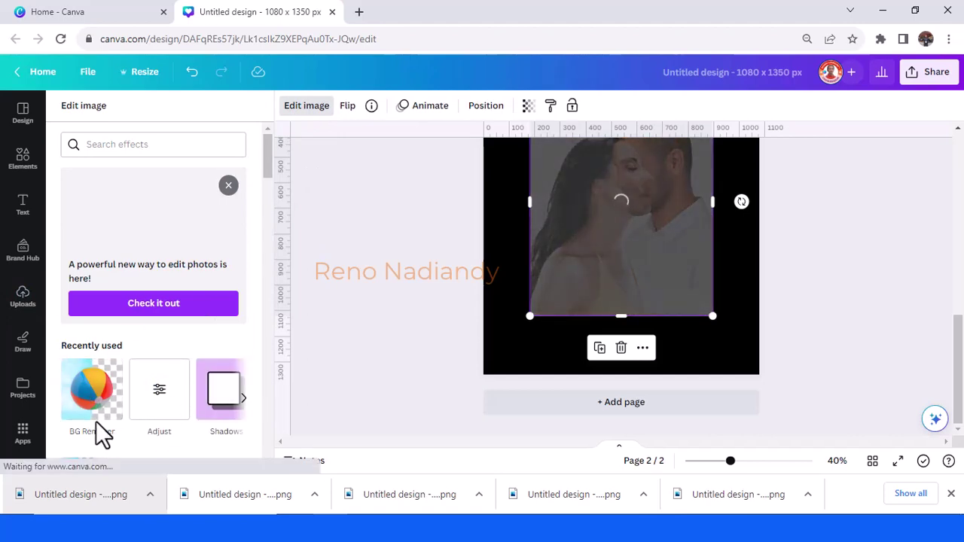
left_click(228, 453)
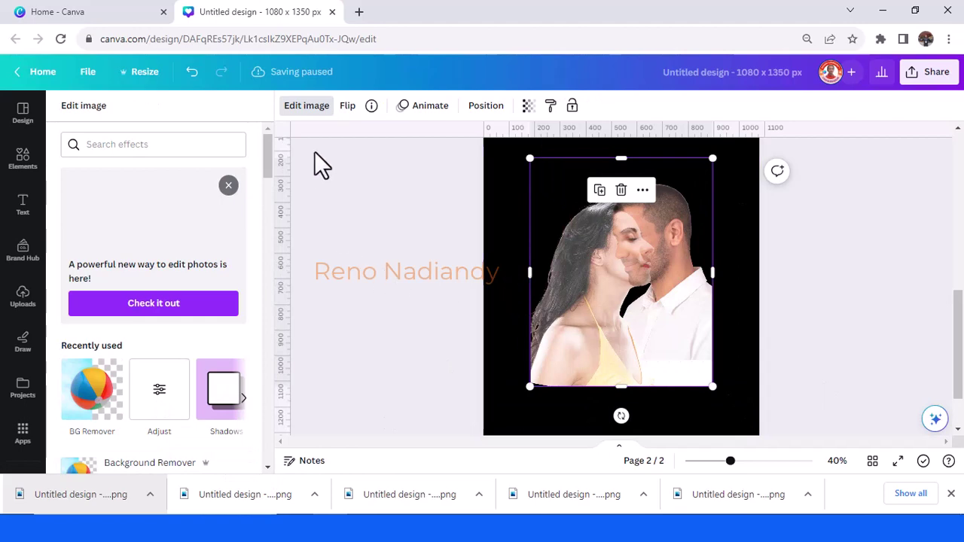
Adjust the cut-out couple photo to brightness -11, contrast 18, saturation 11 and blur -5
left_click(170, 401)
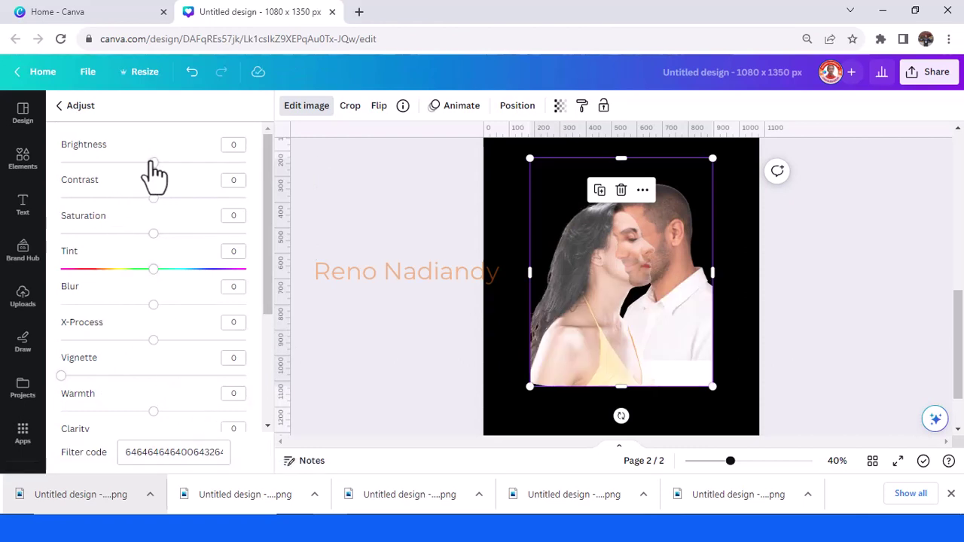
left_click_drag(153, 163, 143, 163)
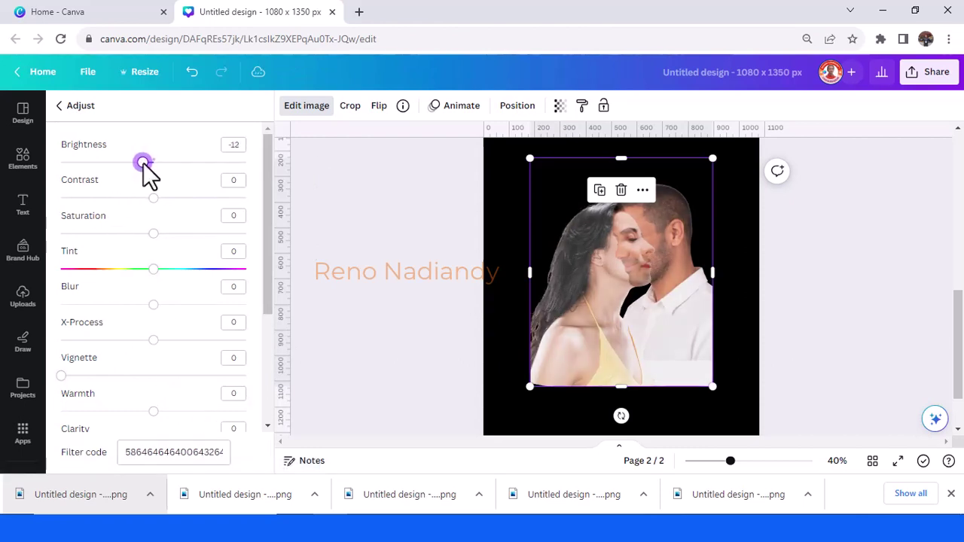
left_click_drag(153, 197, 170, 198)
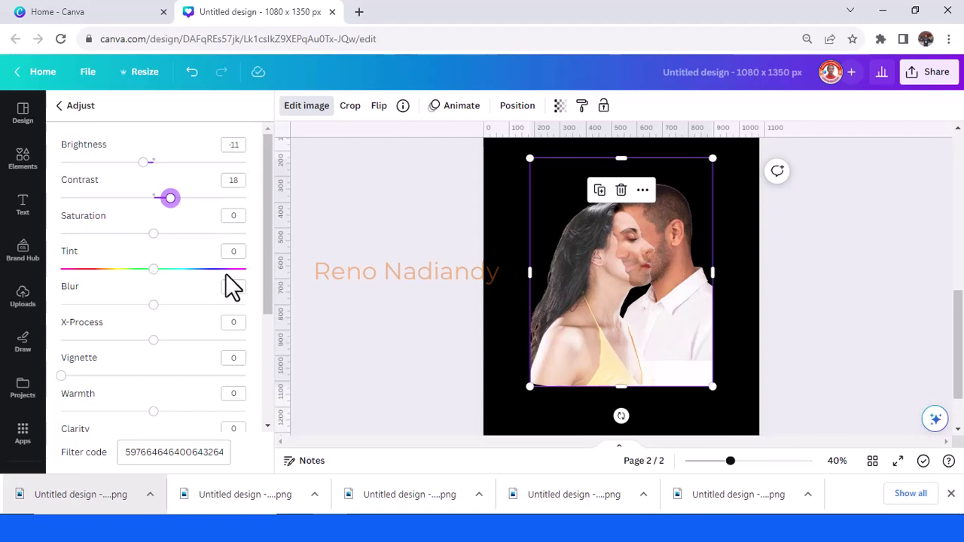
mouse_move(153, 234)
left_mouse_down()
mouse_move(133, 235)
mouse_move(163, 234)
left_mouse_up()
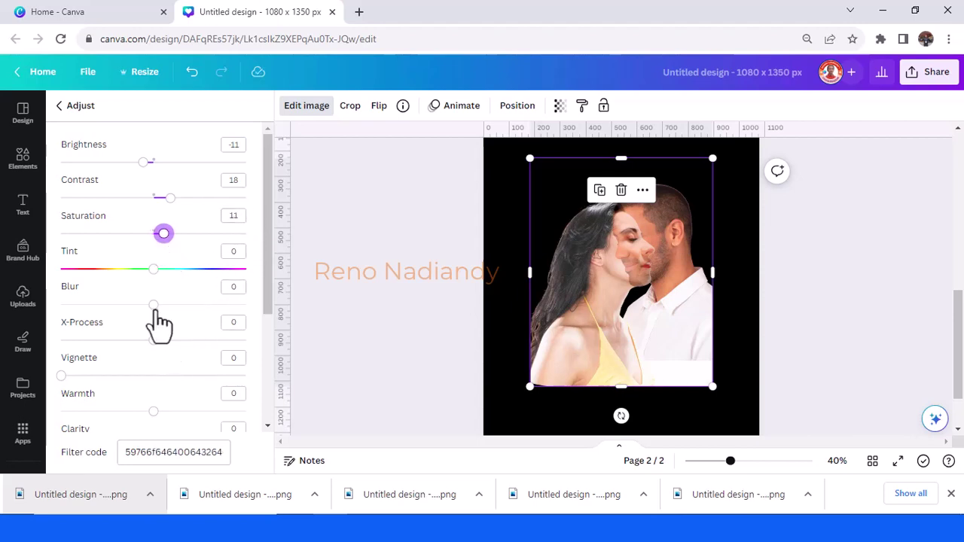
left_click_drag(154, 305, 149, 305)
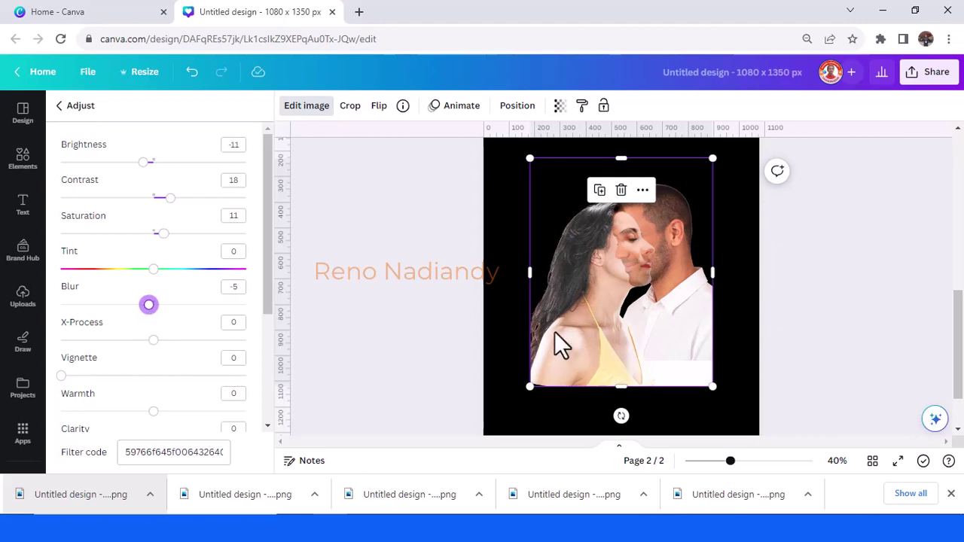
left_click(712, 324)
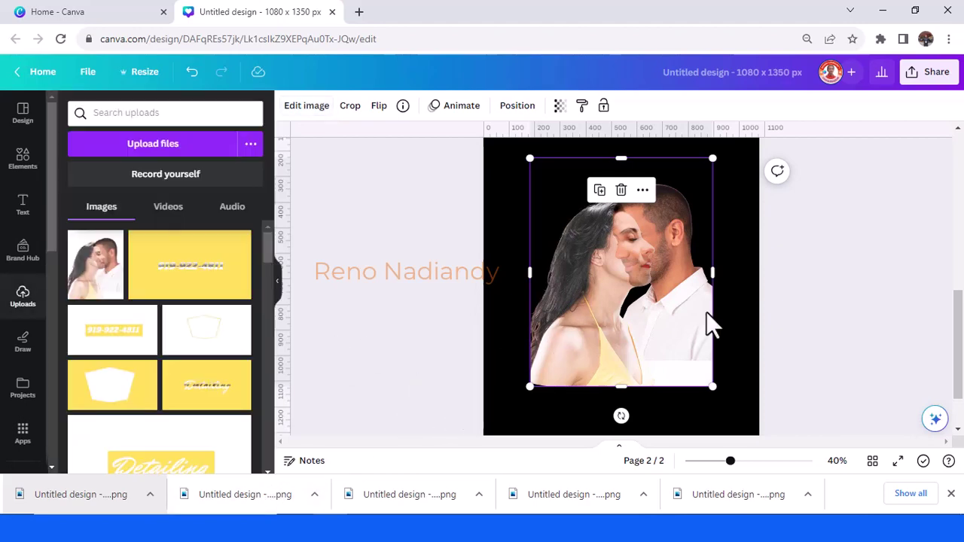
Drag the couple photo's bottom-left and top-right corners outward until it covers the page
scroll(768, 357, "down", 1)
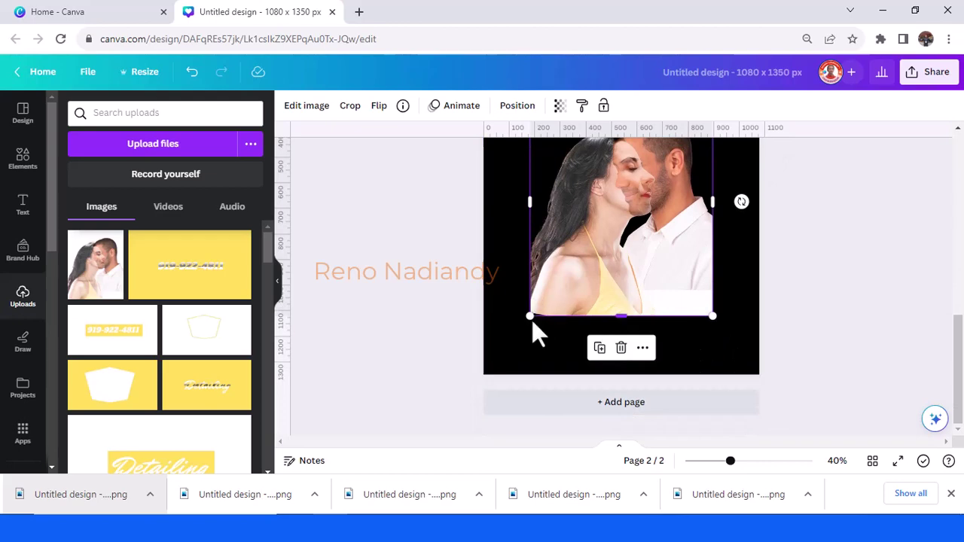
left_click_drag(530, 317, 476, 380)
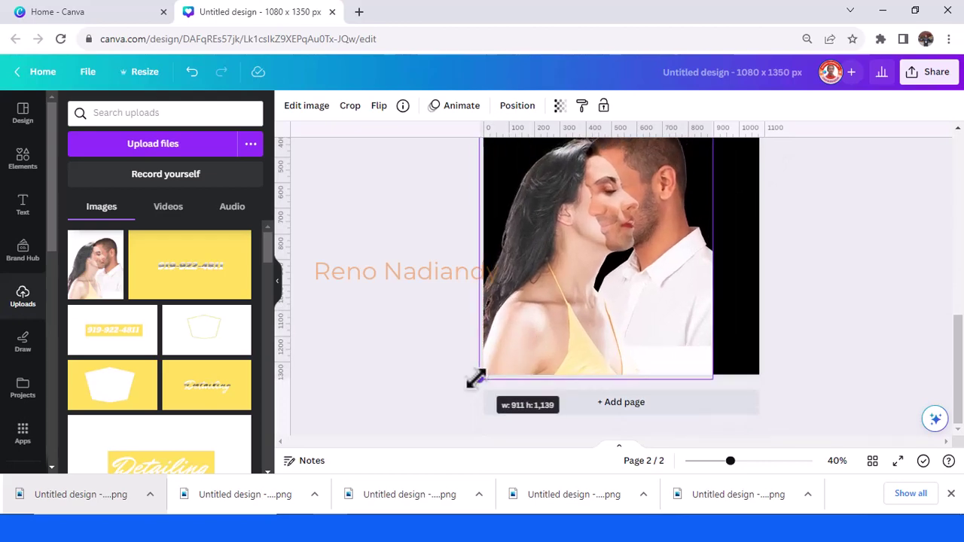
left_click_drag(476, 379, 431, 403)
scroll(658, 270, "up", 2)
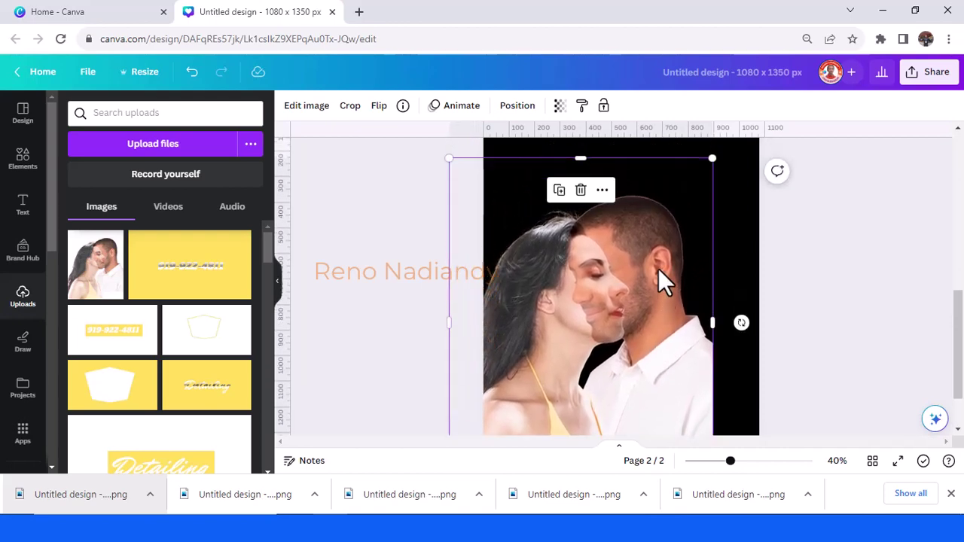
left_click_drag(717, 224, 769, 177)
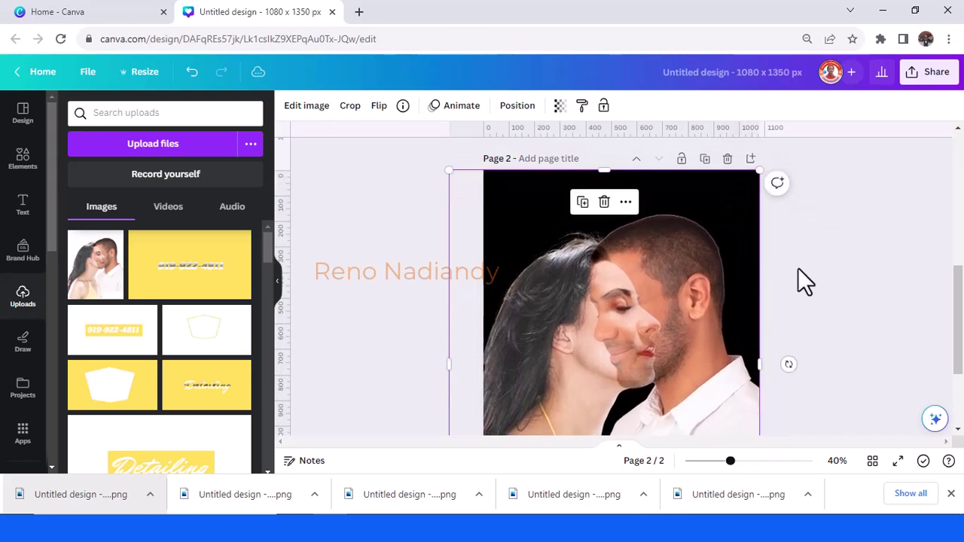
scroll(798, 271, "down", 2)
scroll(795, 272, "down", 2)
scroll(791, 273, "up", 2)
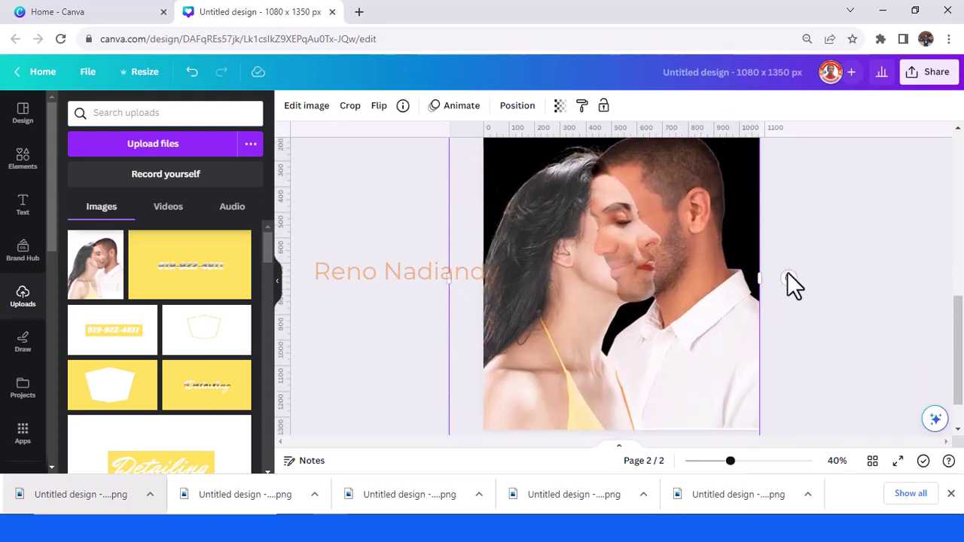
Zoom out to 24% to view the whole page, then deselect the photo
left_click(717, 334)
scroll(722, 328, "up", 3)
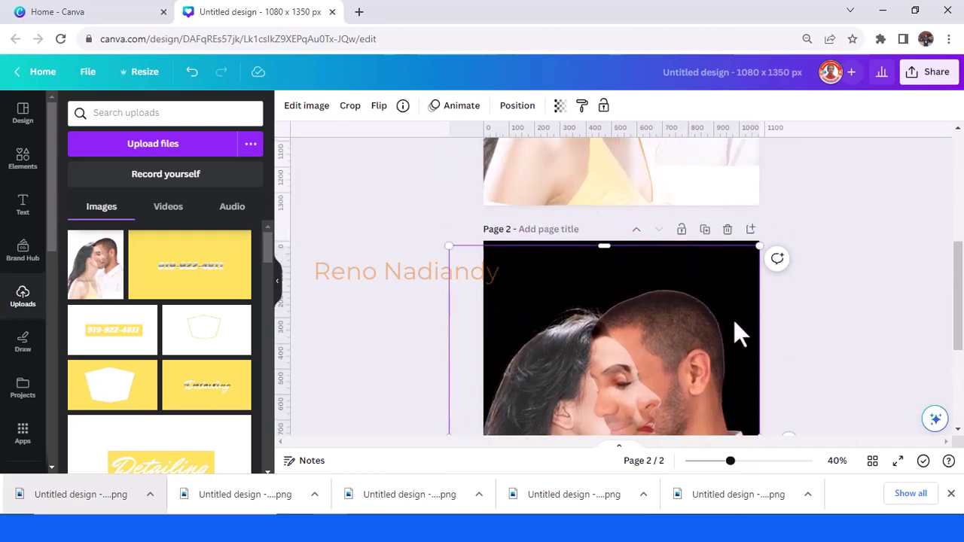
scroll(731, 311, "down", 2)
scroll(725, 309, "down", 3)
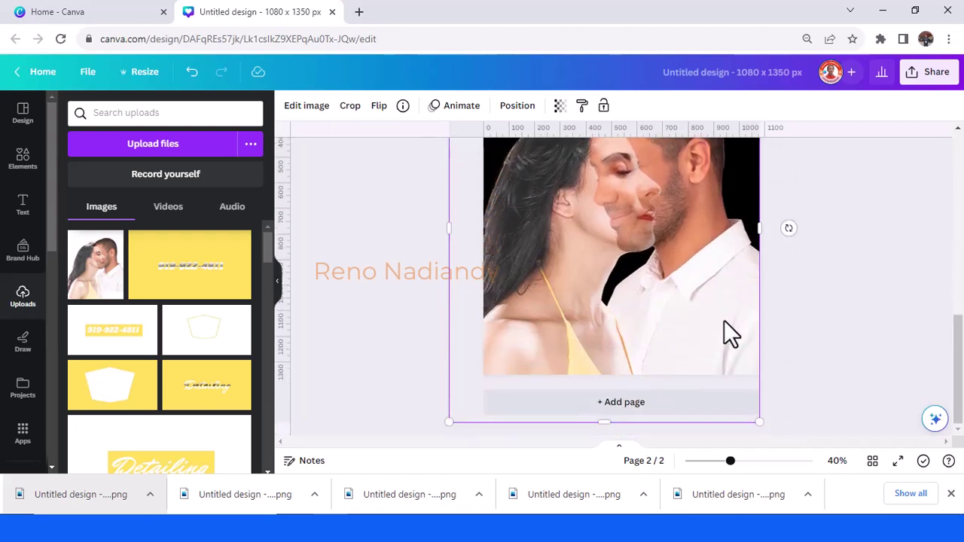
left_click(716, 461)
left_click(837, 310)
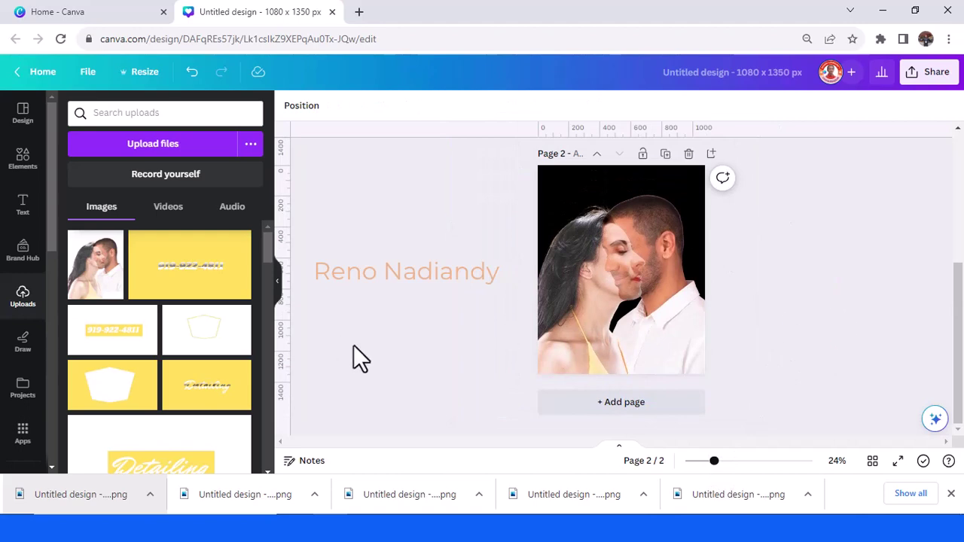
Add the Brown Radial Gradient from recently used elements and set it as the page background
left_click(23, 162)
left_click(240, 186)
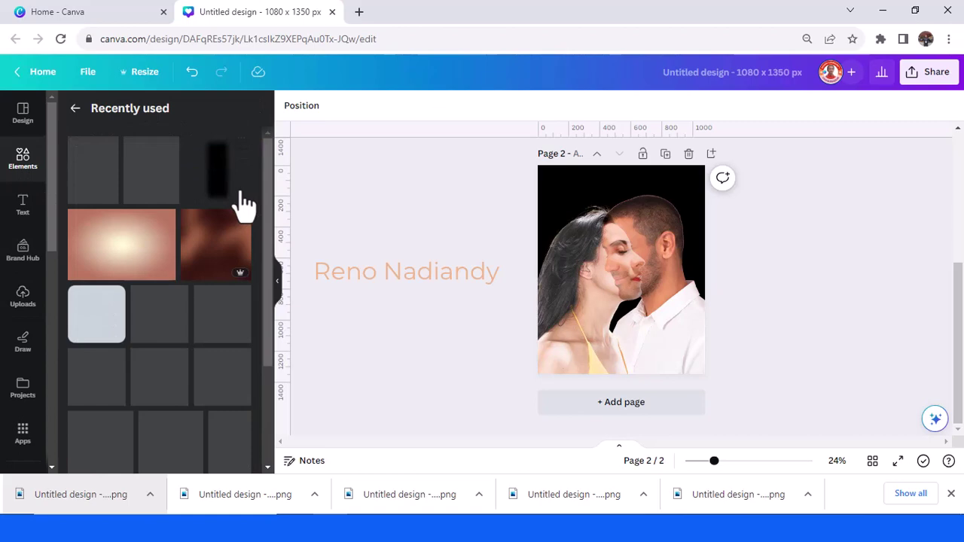
left_click(165, 219)
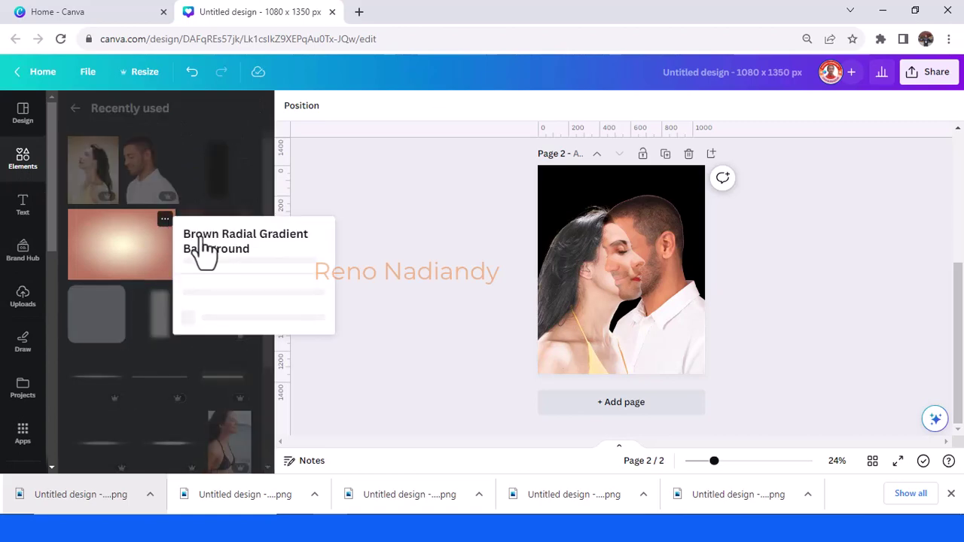
left_click(113, 256)
left_click(124, 259)
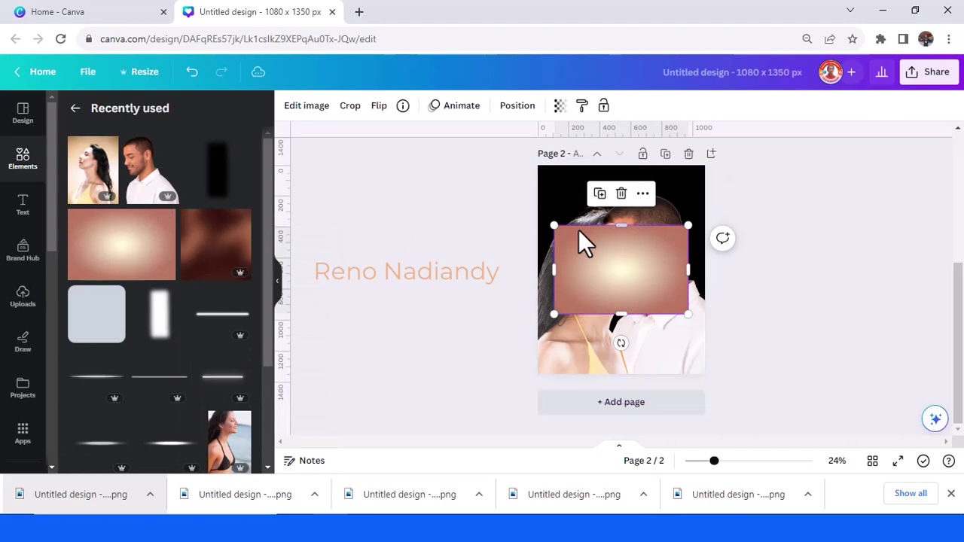
right_click(624, 275)
left_click(697, 427)
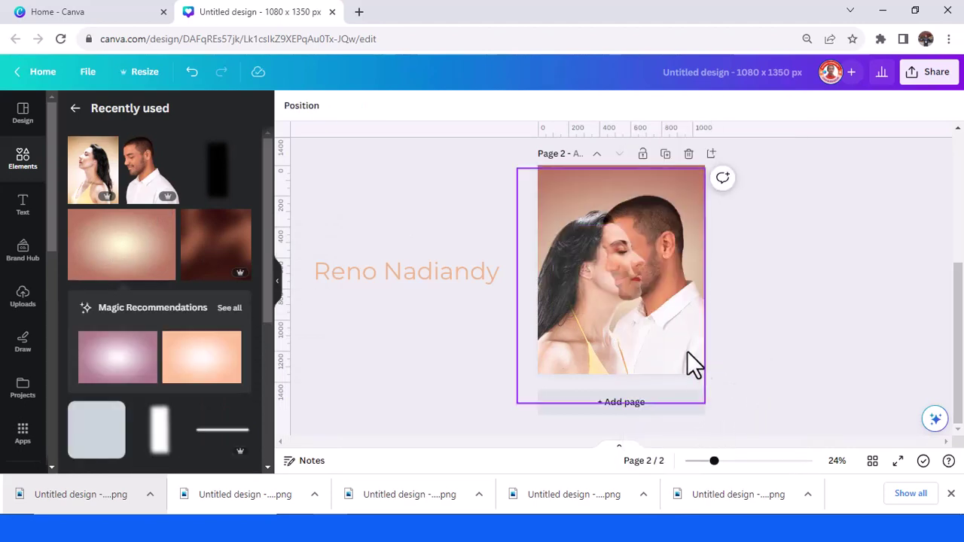
Add the Black blur element, rotate it horizontal and stretch it across the page bottom
left_click(241, 147)
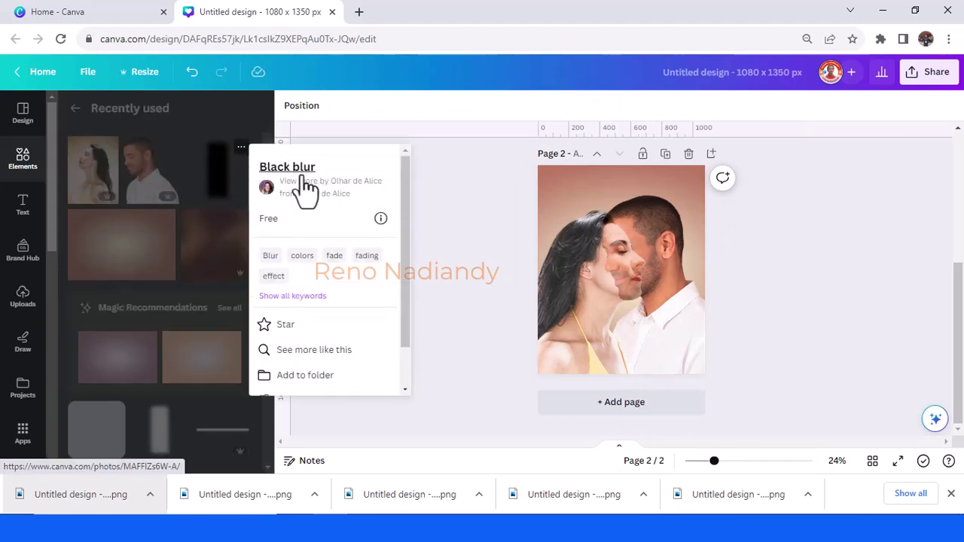
left_click(223, 188)
left_click(226, 189)
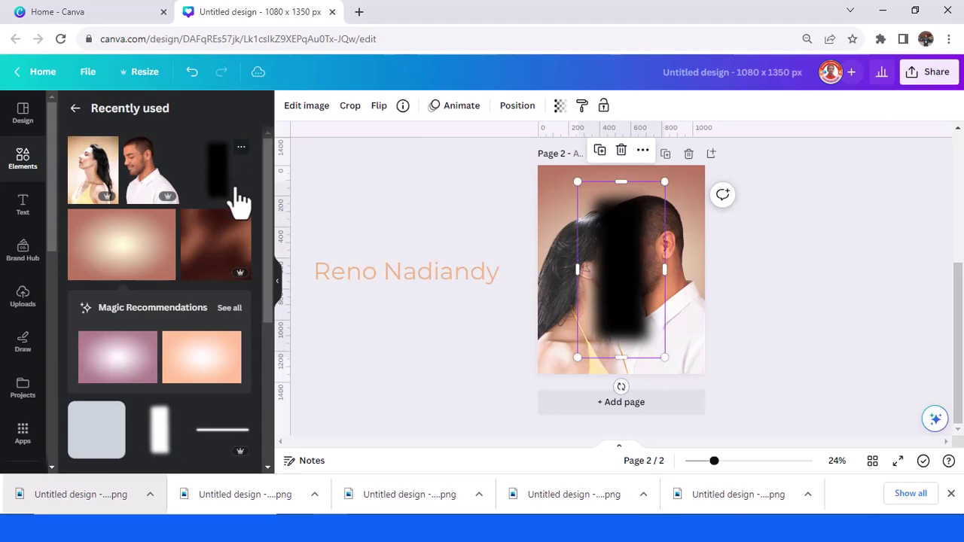
left_click_drag(623, 386, 508, 273)
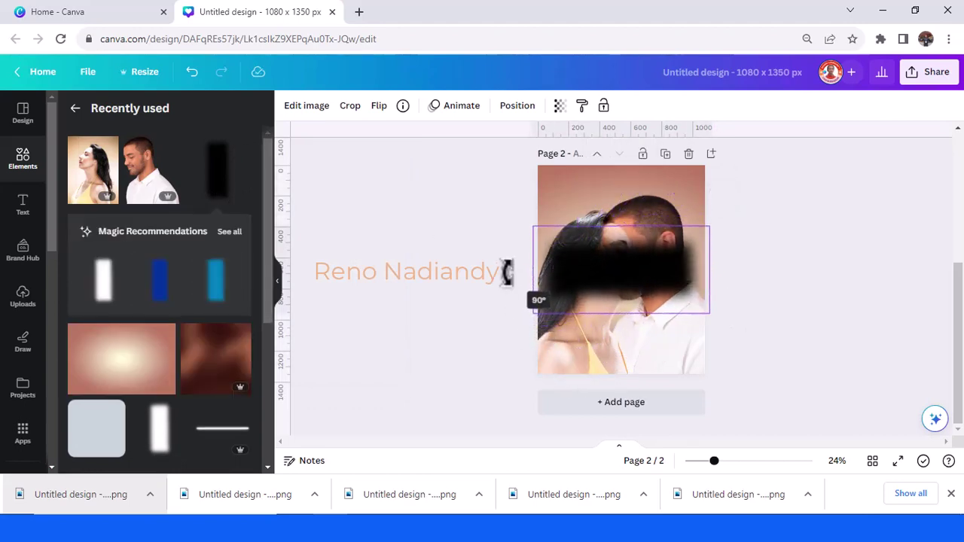
left_click_drag(597, 283, 550, 357)
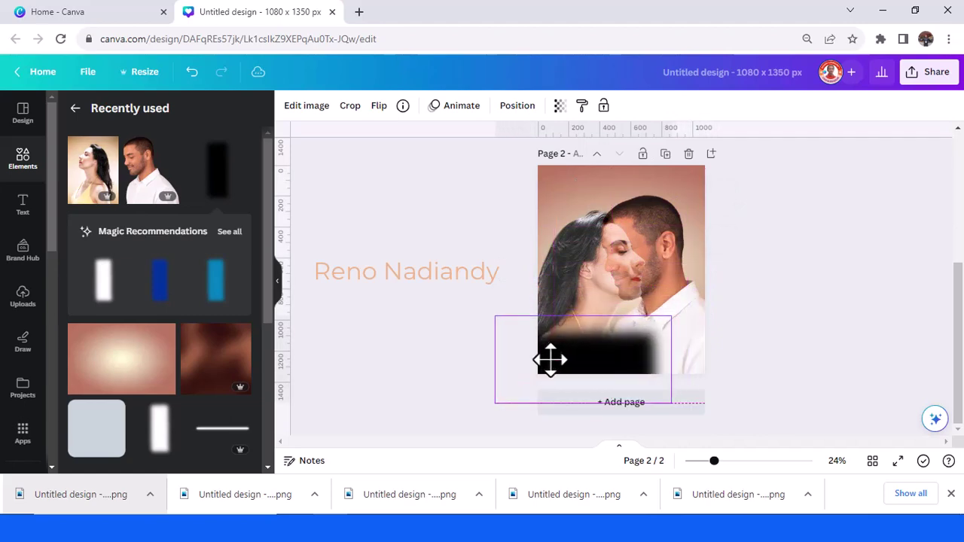
left_click_drag(671, 316, 673, 370)
Raise the couple photo and black fade slightly, then add a heading text box
left_click(648, 241)
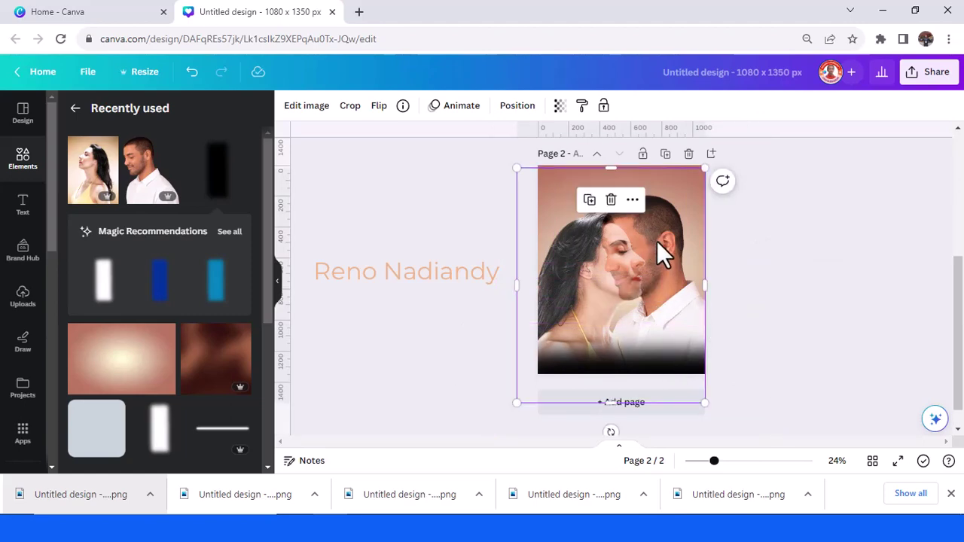
left_click_drag(657, 241, 658, 232)
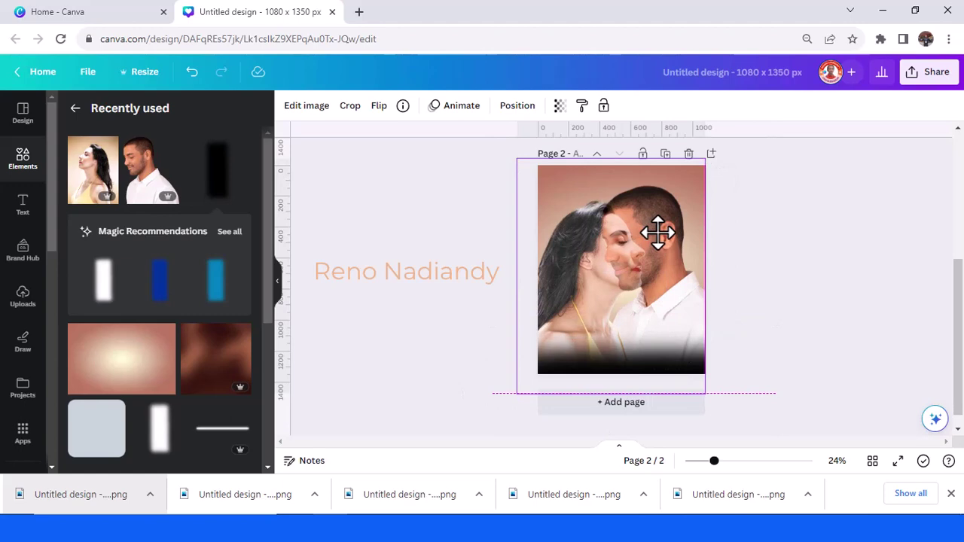
left_click_drag(658, 234, 658, 238)
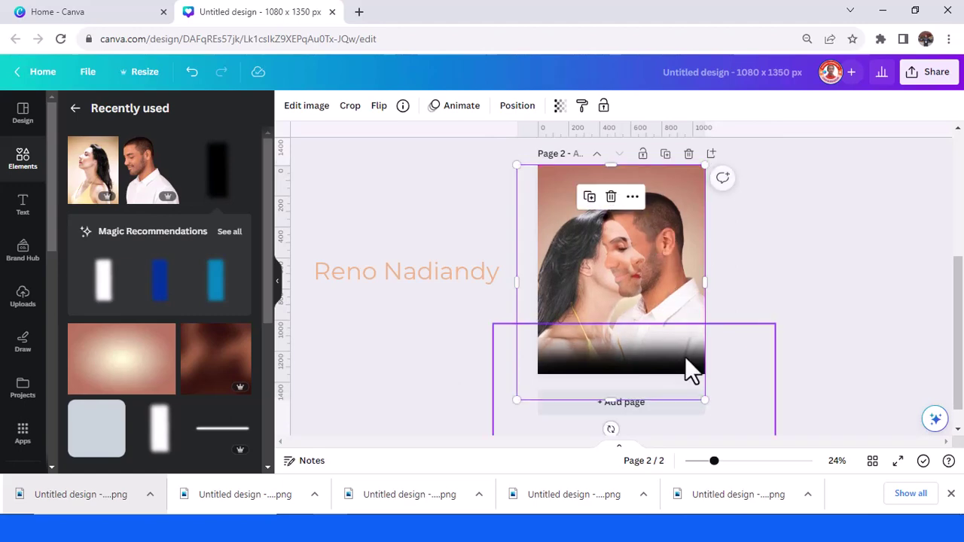
left_click_drag(692, 369, 683, 345)
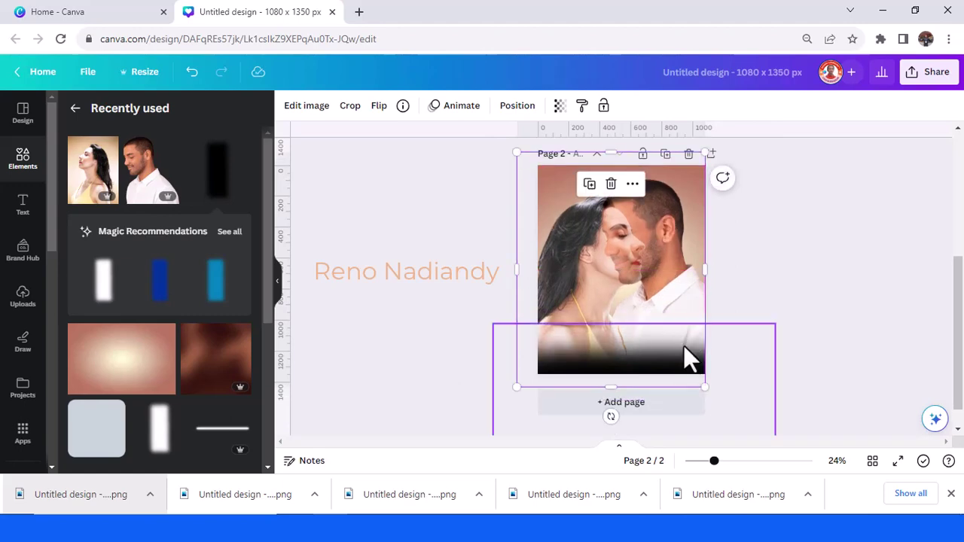
key("ctrl+z")
left_click(681, 368)
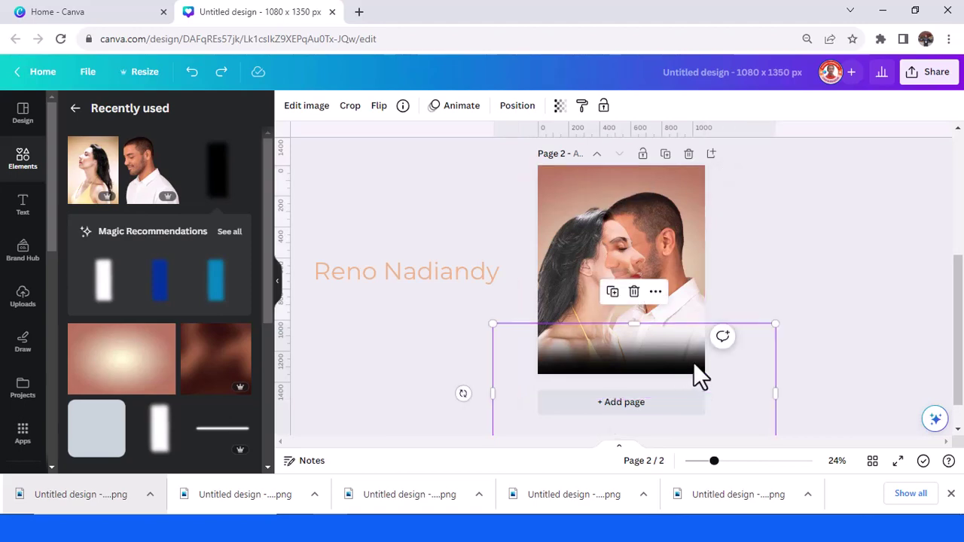
left_click(652, 241)
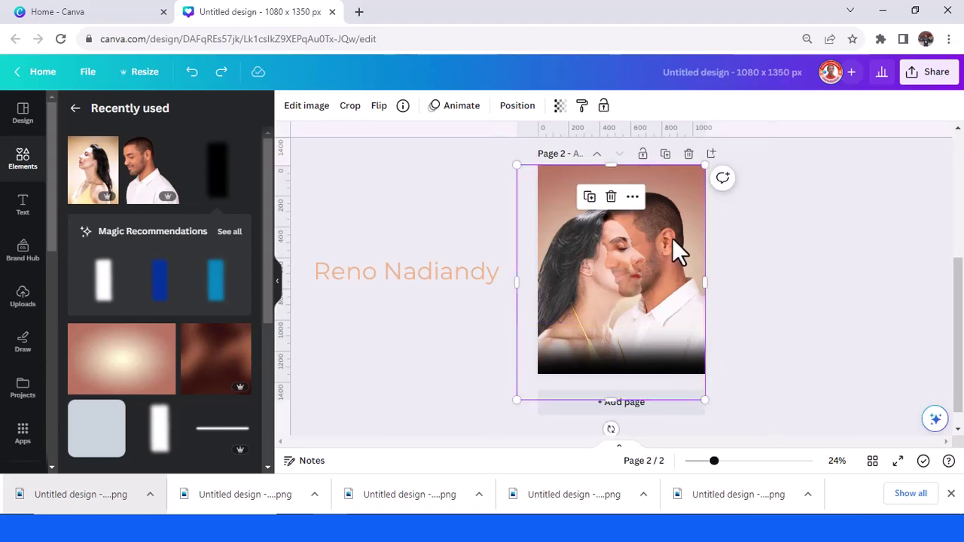
left_click_drag(672, 240, 671, 232)
mouse_move(680, 365)
left_mouse_down()
mouse_move(682, 344)
mouse_move(682, 353)
left_mouse_up()
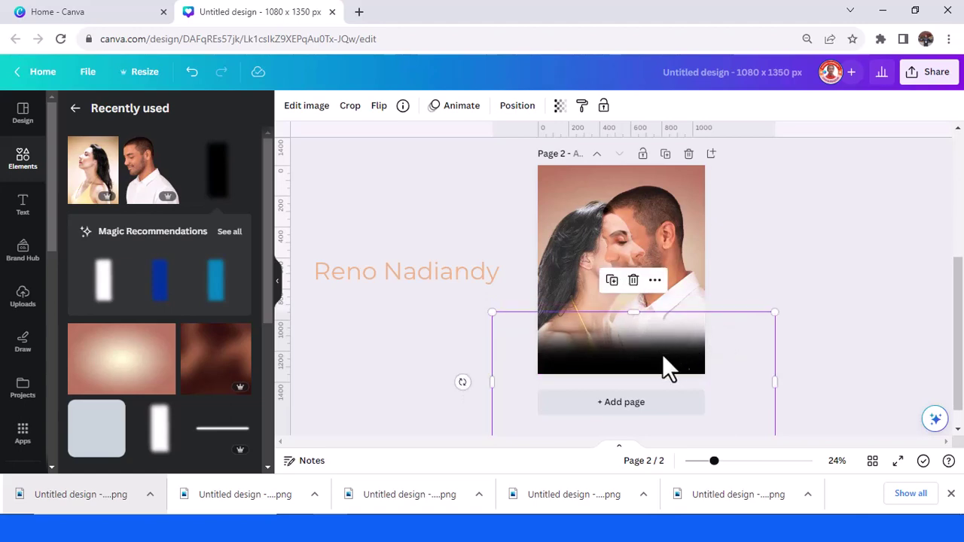
left_click(23, 207)
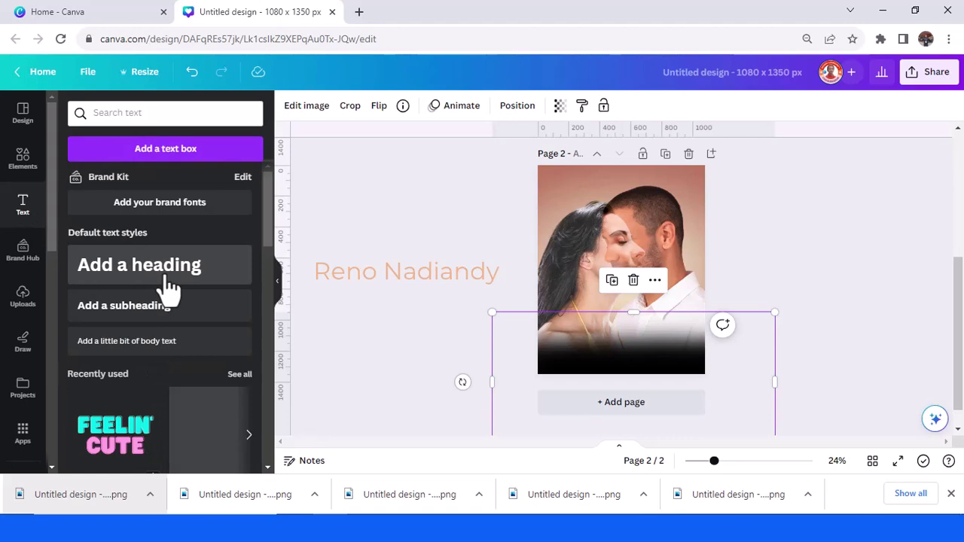
left_click(168, 286)
Make the heading read 'IMPASSABLE' in Anton at size 153, placed at the poster's bottom
key("BackSpace")
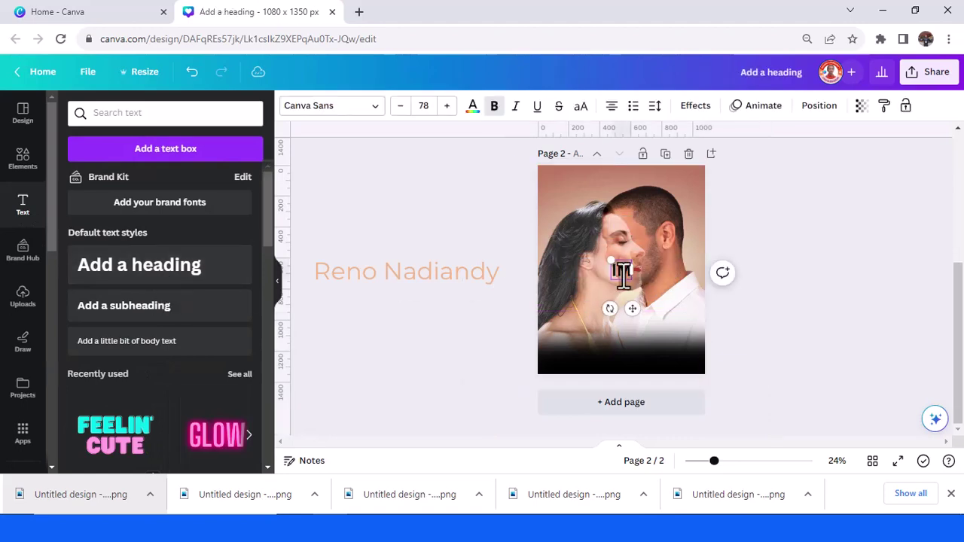
type("IMPASSABLE")
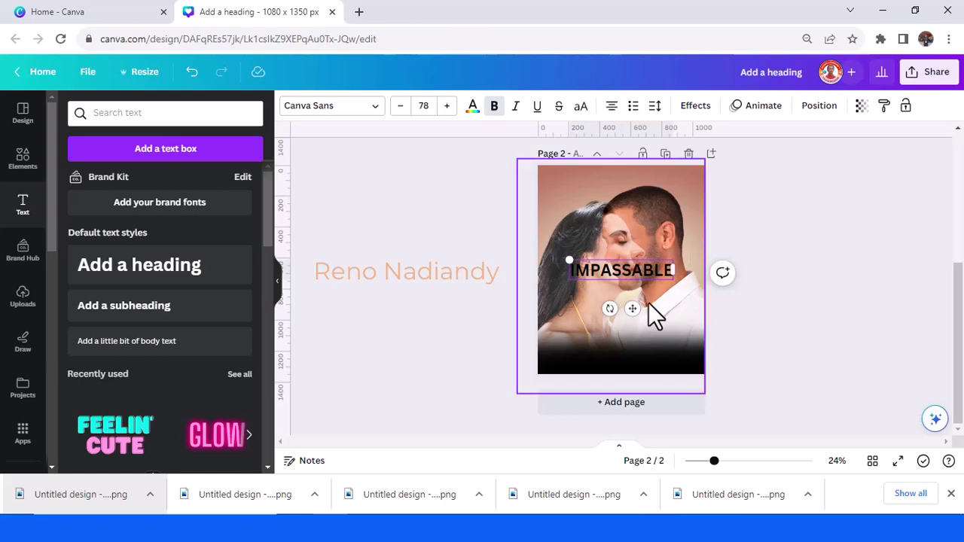
key("ctrl+a")
left_click(330, 110)
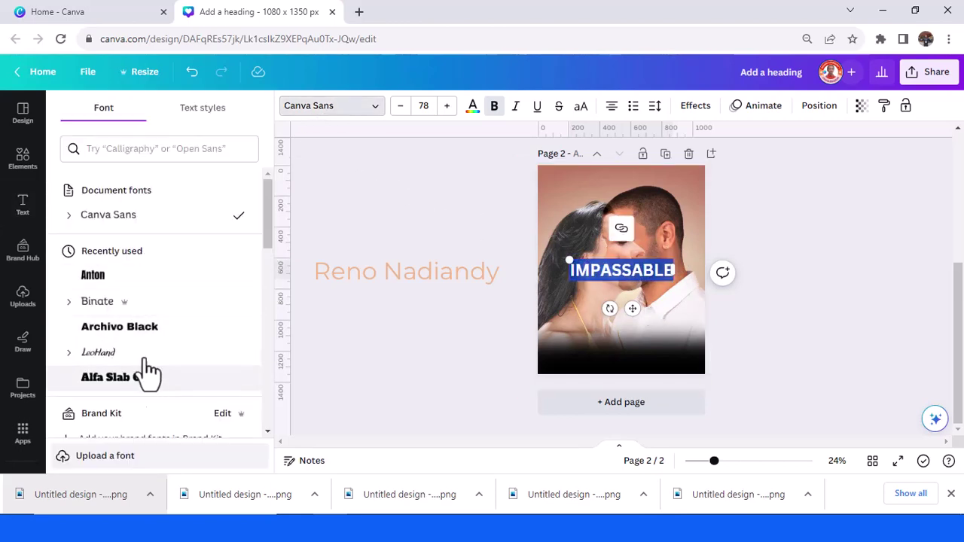
left_click(108, 279)
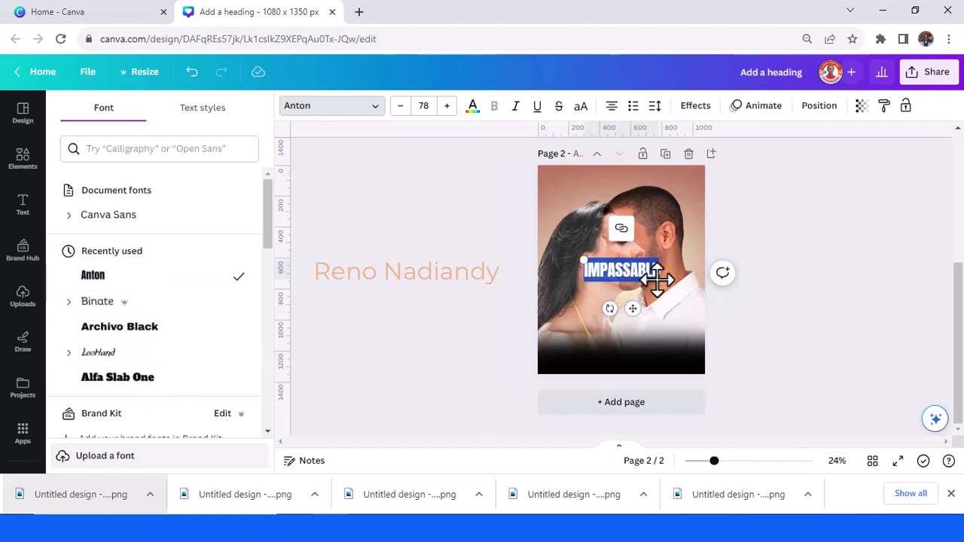
left_click_drag(657, 280, 694, 314)
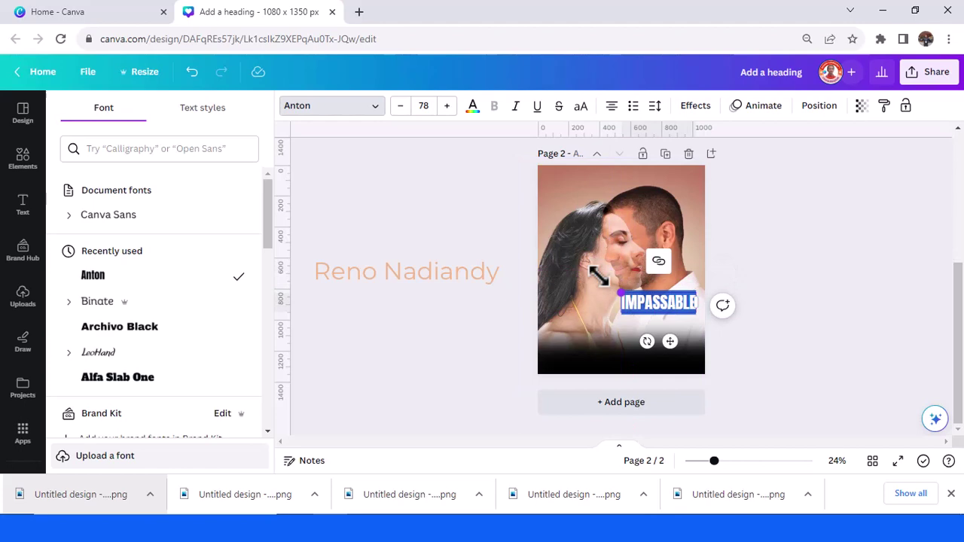
left_click_drag(599, 276, 555, 256)
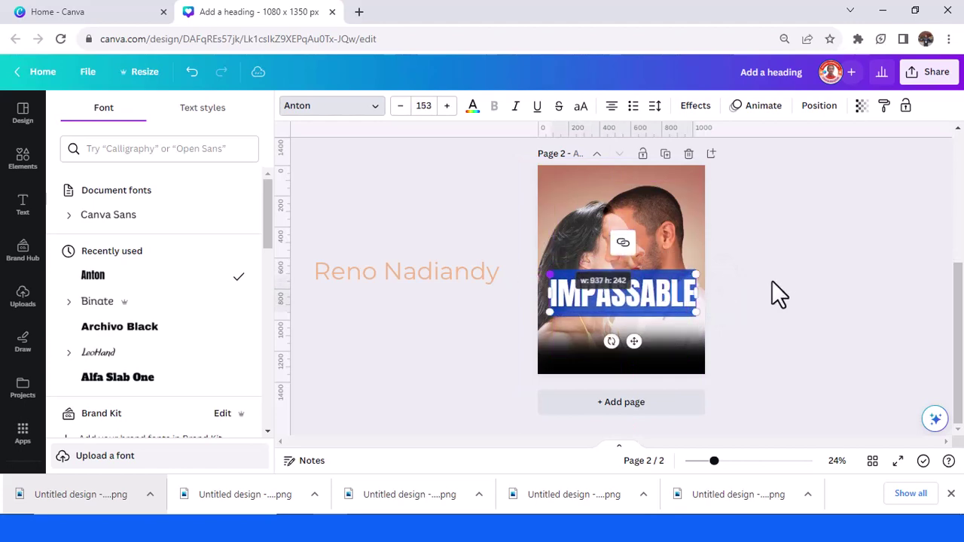
left_click(772, 283)
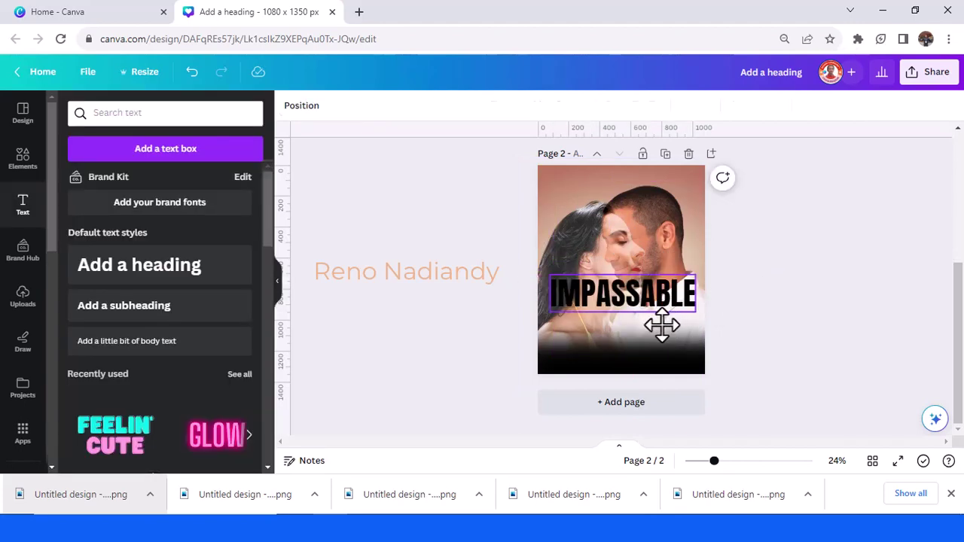
left_click_drag(661, 294, 658, 338)
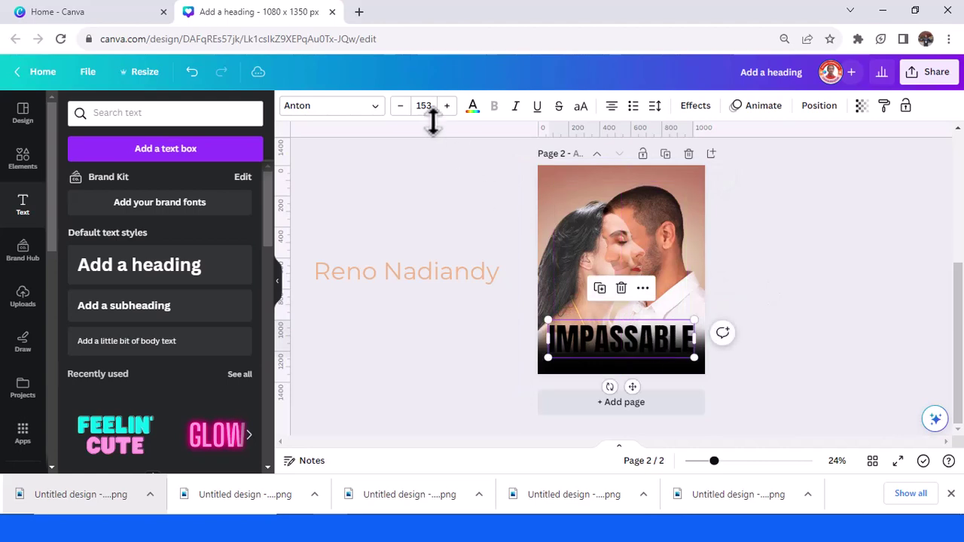
Colour the title Light Gray and stack a duplicate just above the original
left_click(473, 108)
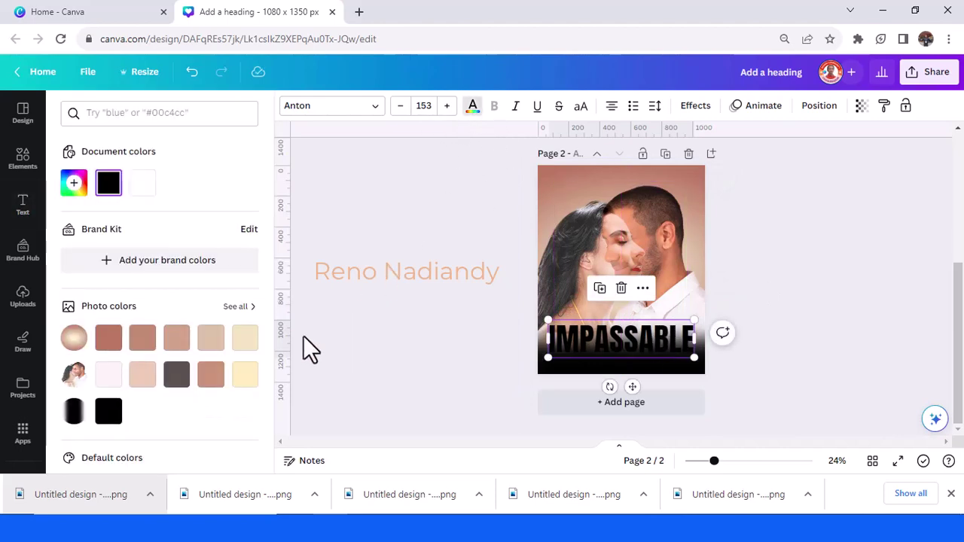
scroll(172, 398, "down", 2)
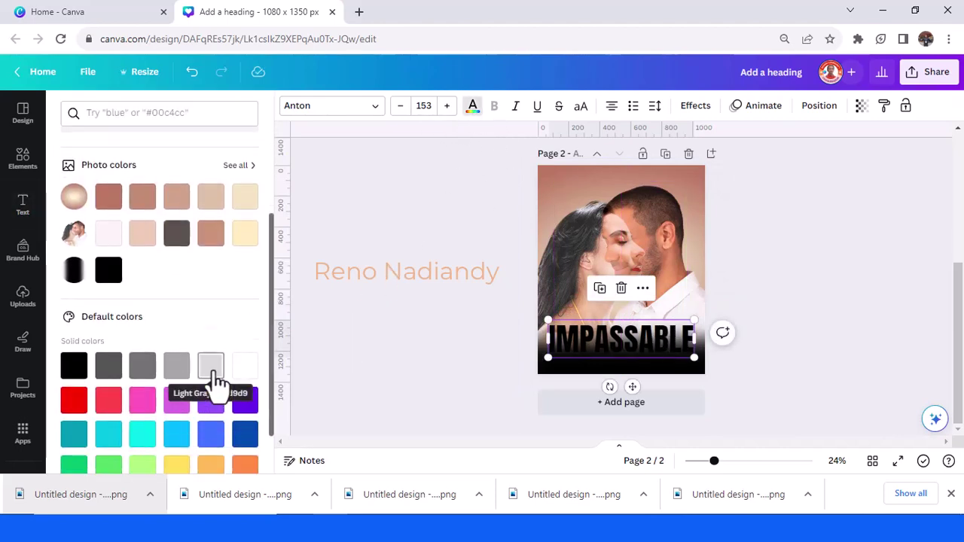
left_click(212, 369)
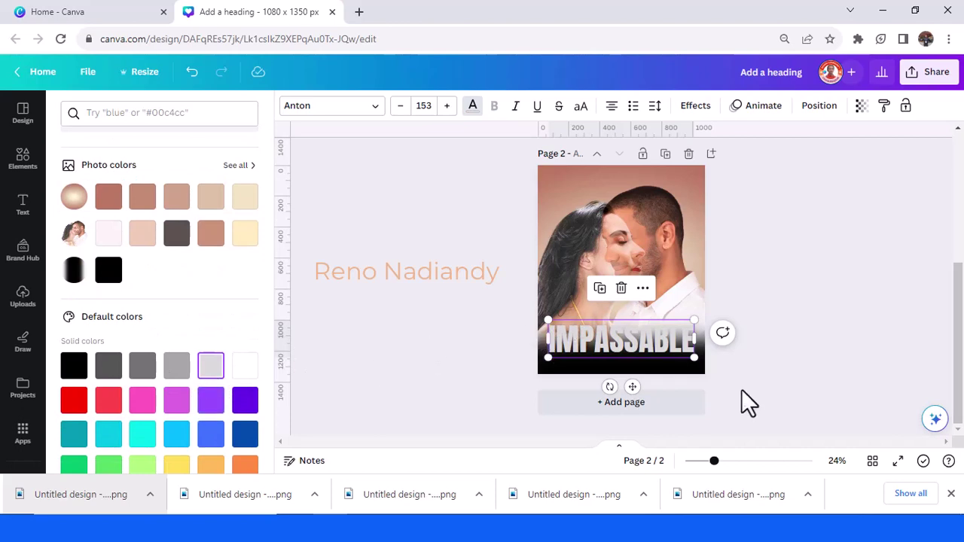
left_click(601, 289)
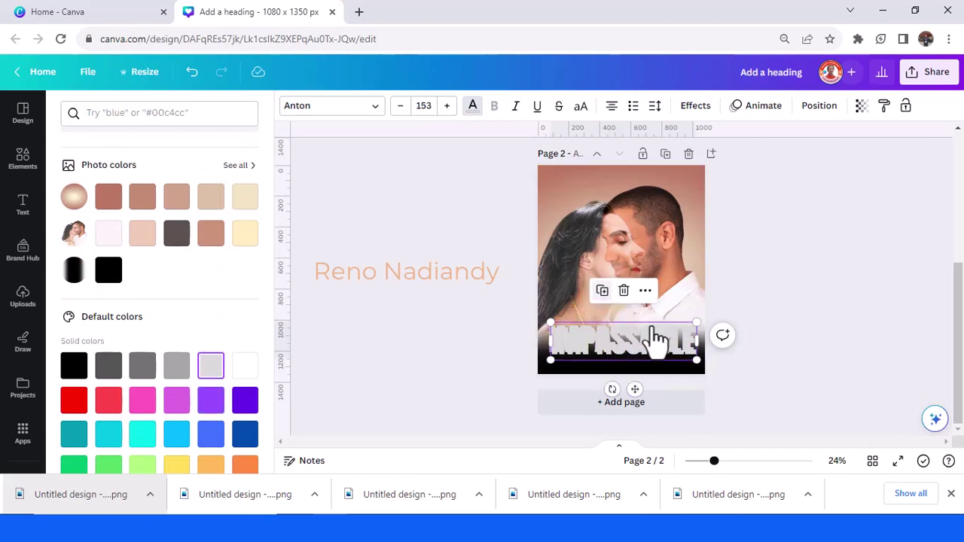
left_click_drag(641, 353, 641, 312)
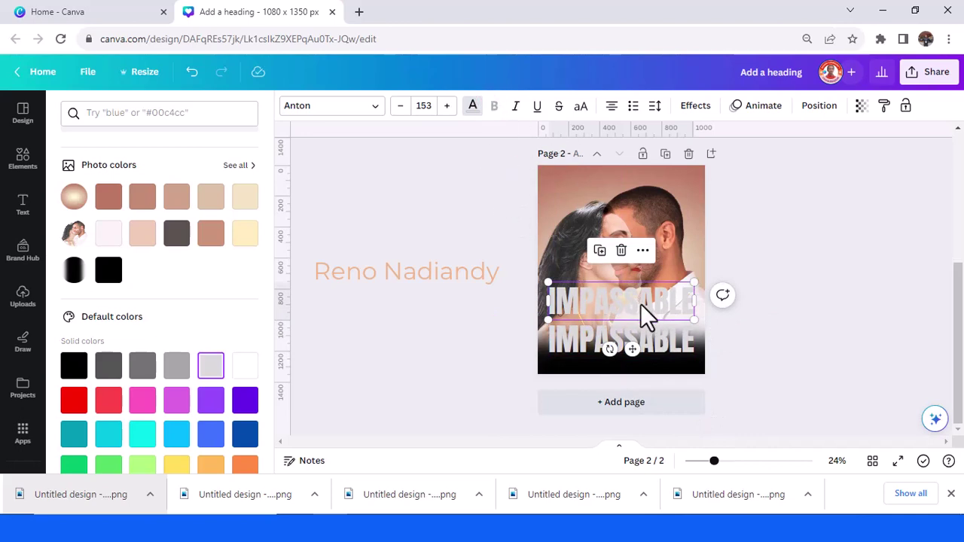
Edit the top copy down to 'ABLE' and the bottom copy down to 'IMPASS'
left_click(641, 313)
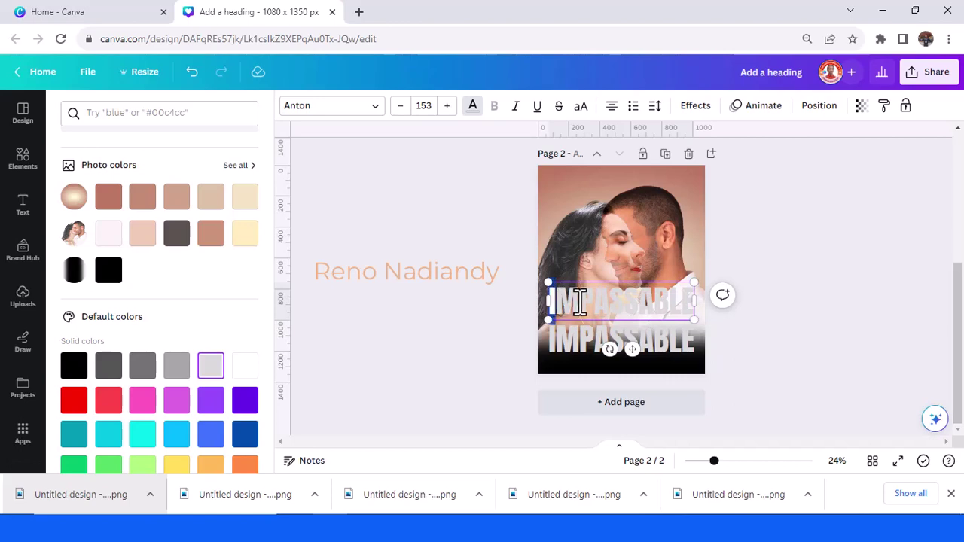
left_click_drag(579, 302, 645, 305)
left_click(660, 351)
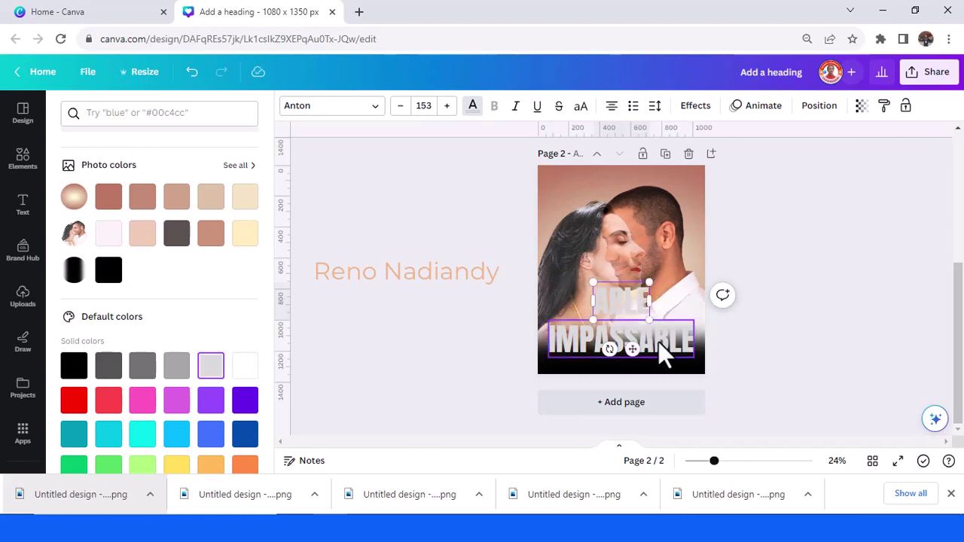
left_click(653, 348)
left_click(660, 335)
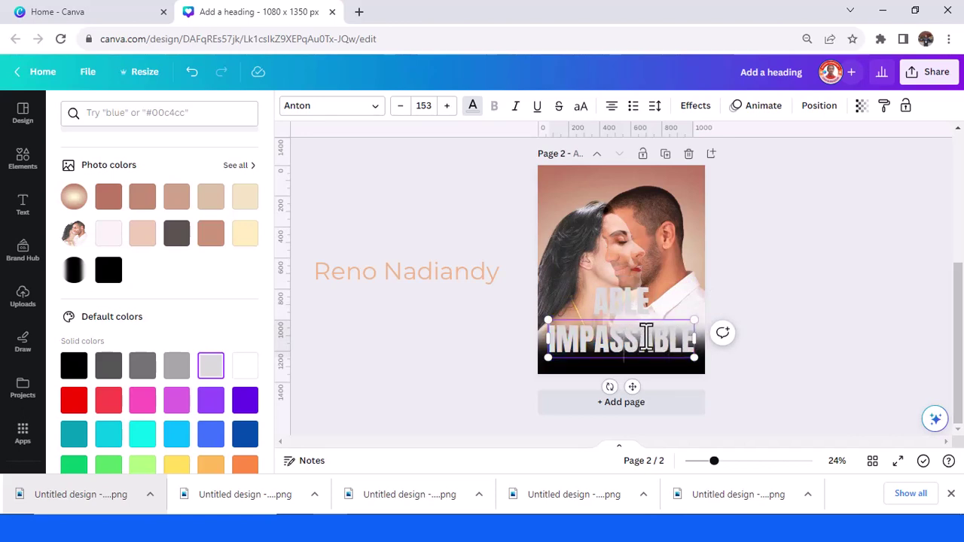
key("BackSpace")
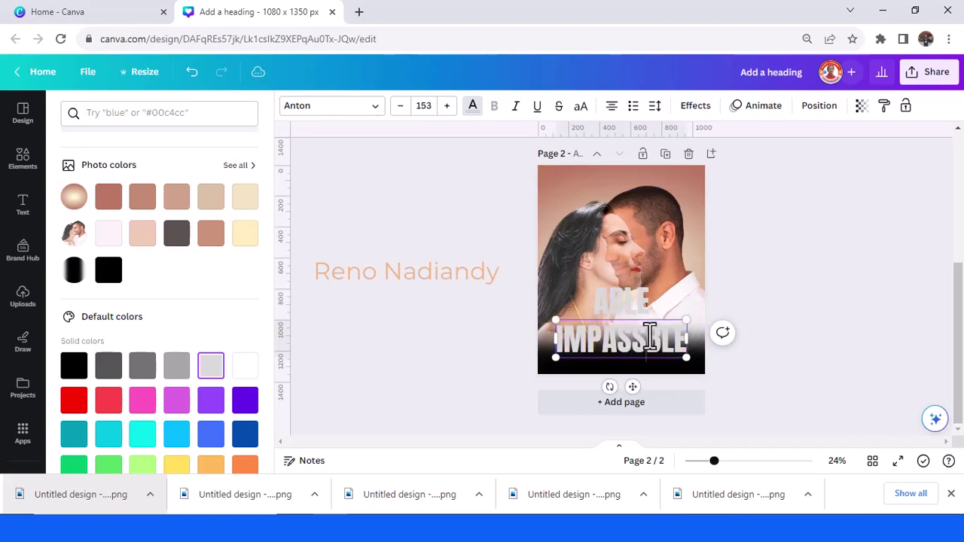
key("Delete")
key("Delete")
key("Delete")
Colour the ABLE text white
left_click(772, 309)
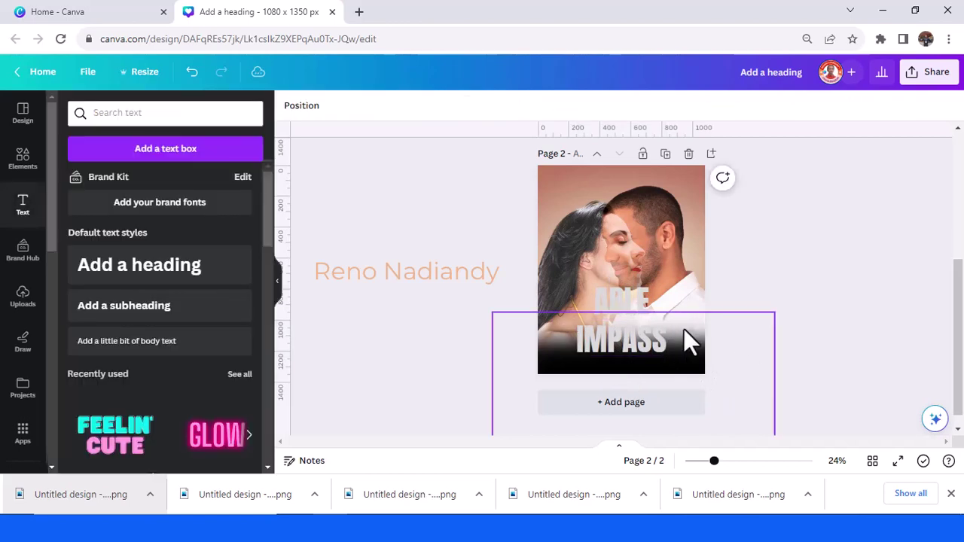
left_click(617, 293)
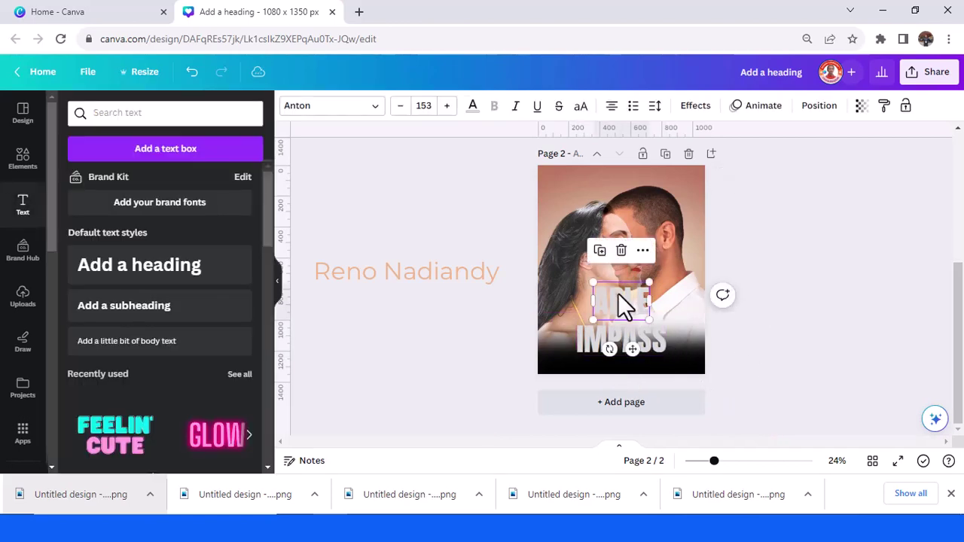
left_click(473, 107)
left_click(178, 188)
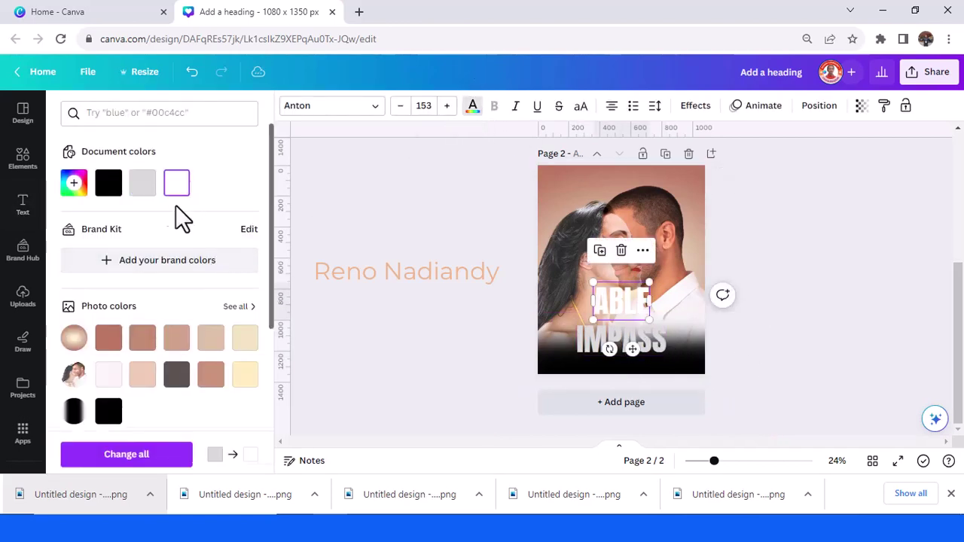
left_click_drag(639, 351, 667, 357)
Line ABLE up directly after IMPASS on the bottom line, zoomed to 62% for precision
left_click(597, 339)
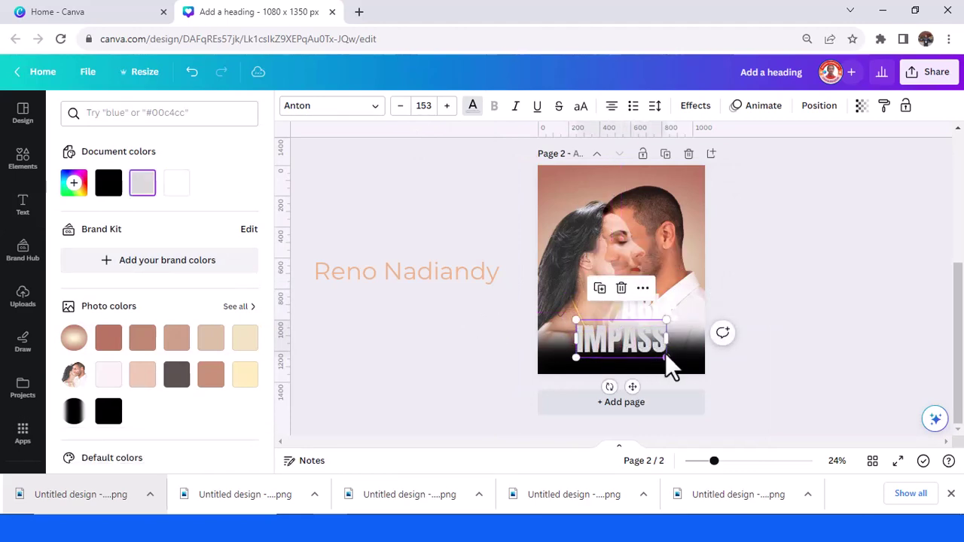
left_click_drag(635, 386, 612, 392)
left_click(663, 324)
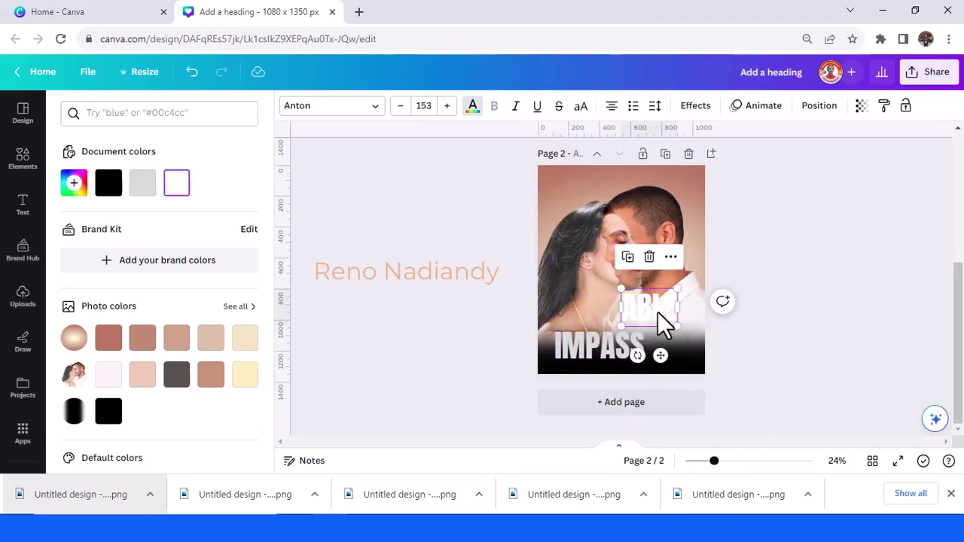
left_click_drag(673, 327, 689, 364)
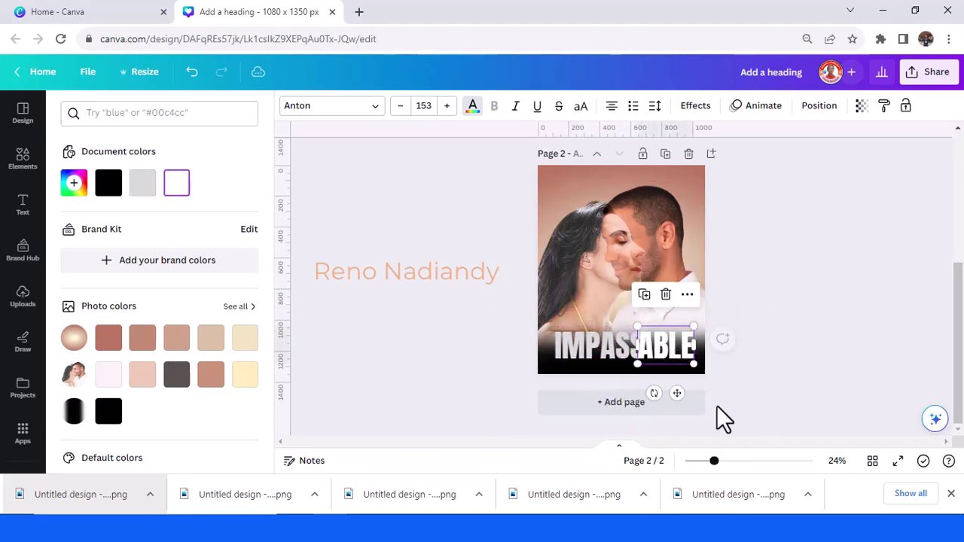
left_click(748, 461)
scroll(927, 309, "down", 5)
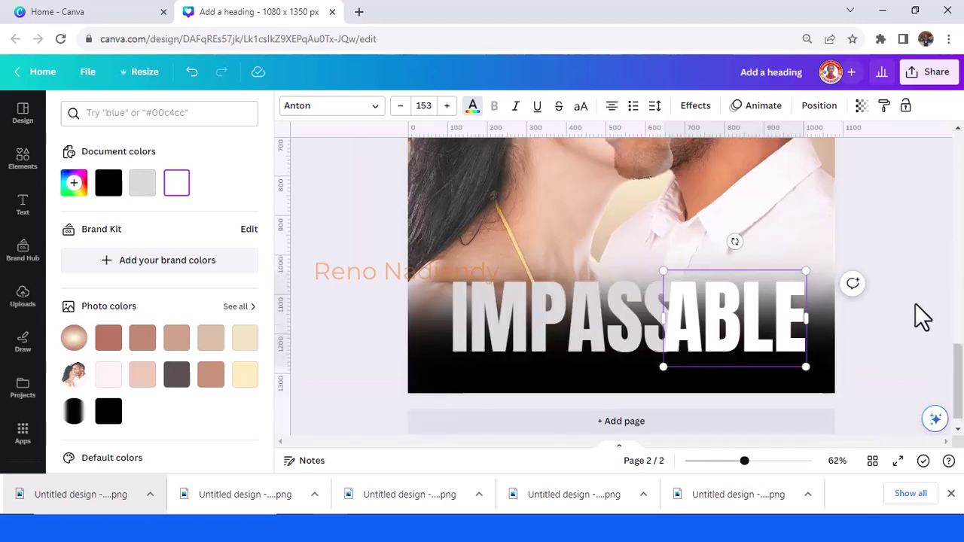
left_click(917, 282)
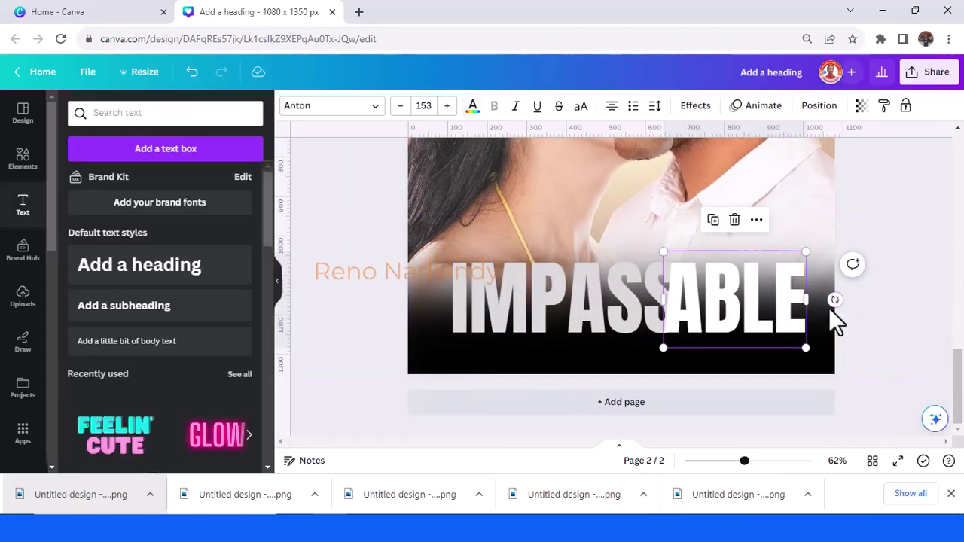
left_click(915, 301)
left_click_drag(791, 315, 751, 316)
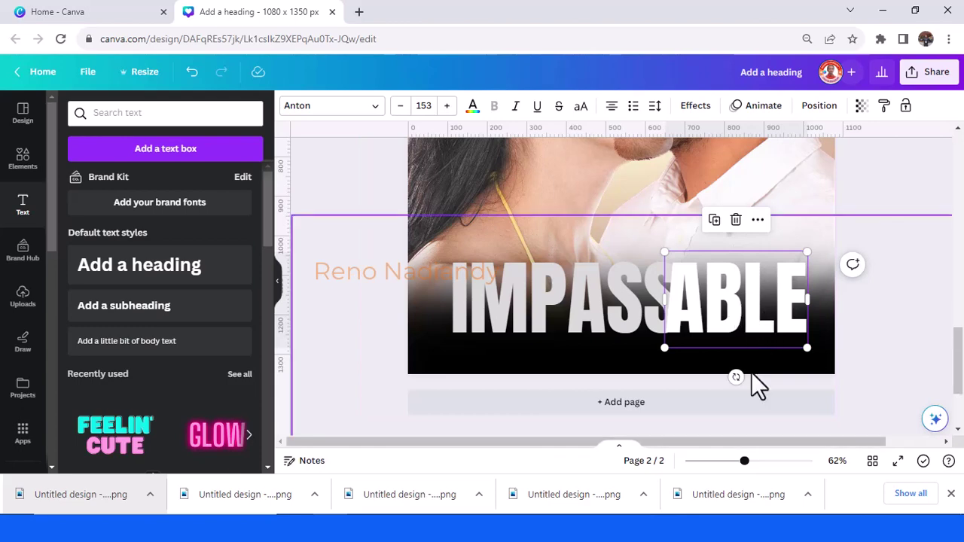
left_click_drag(725, 302, 722, 296)
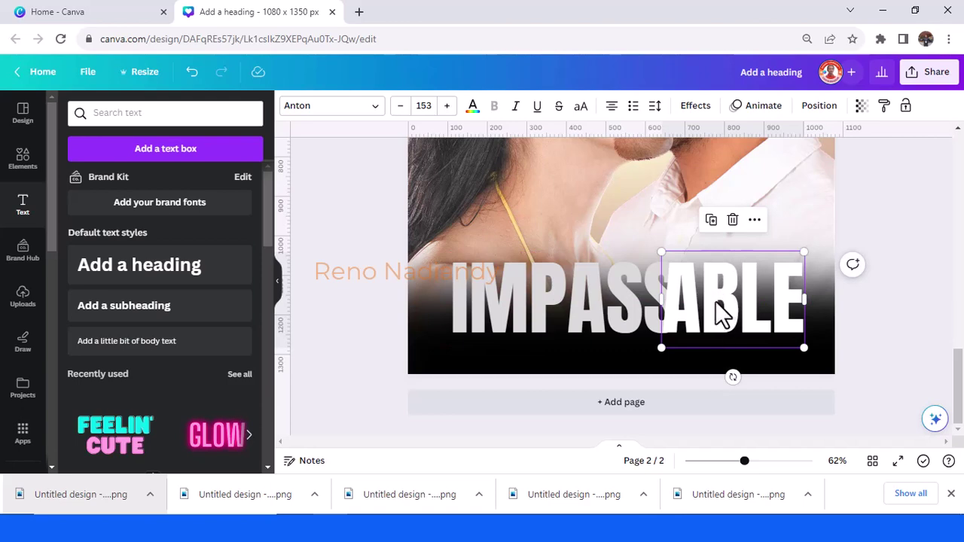
Send ABLE one layer backward and duplicate it, aligning the copy over the original
right_click(719, 313)
mouse_move(770, 324)
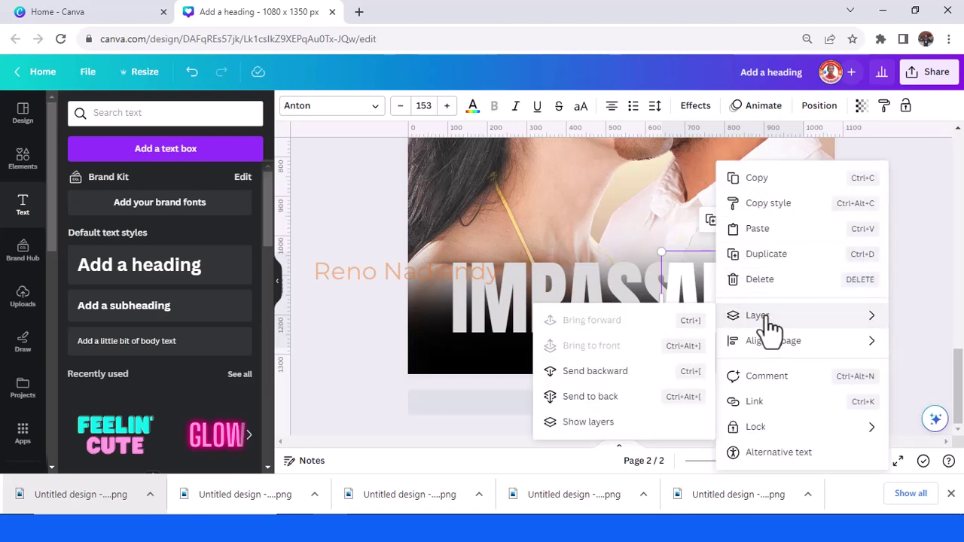
left_click(616, 372)
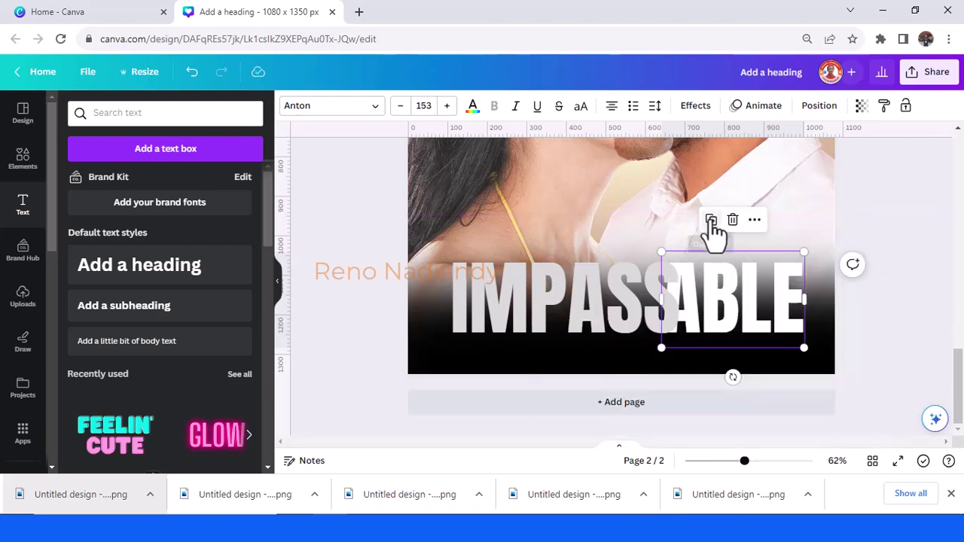
left_click(712, 220)
left_click_drag(774, 302, 769, 300)
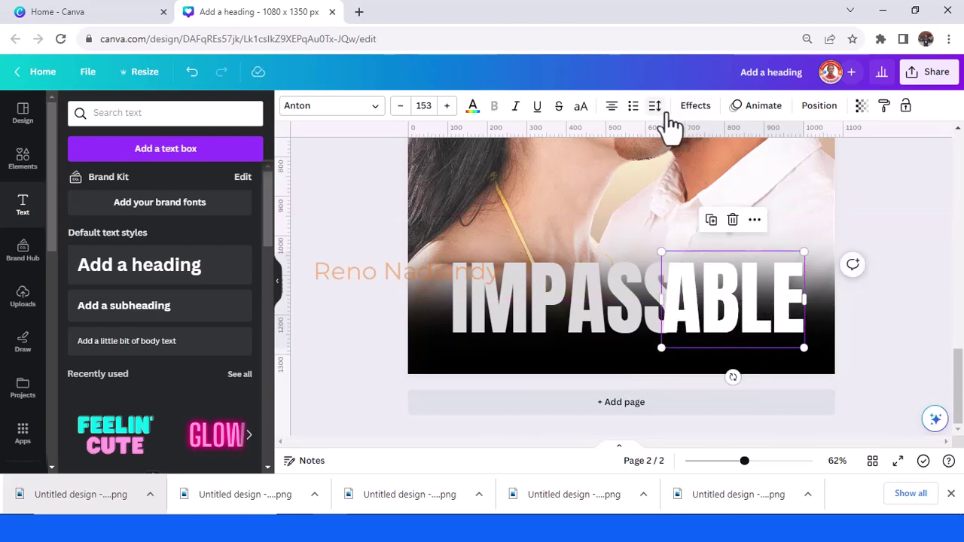
Apply the Hollow text effect to ABLE with outline thickness 20
left_click(694, 107)
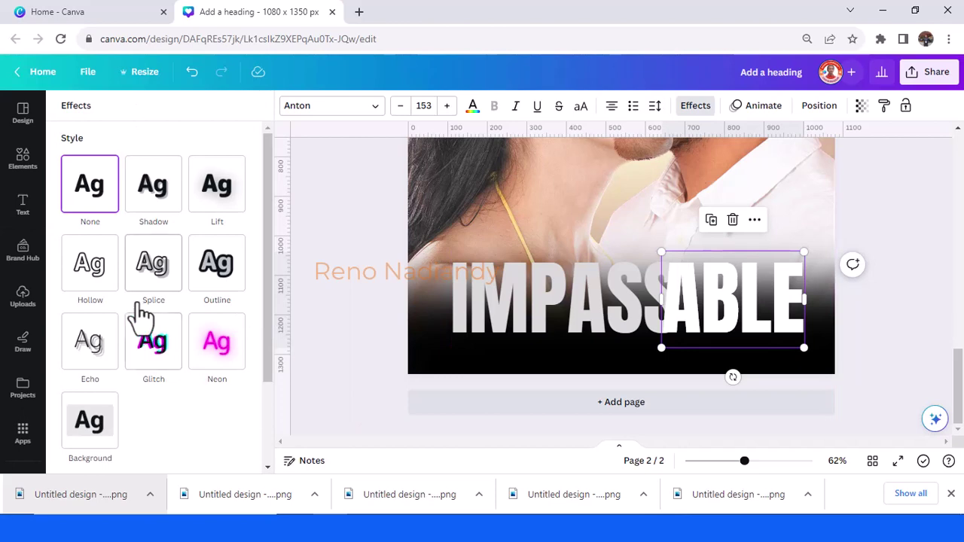
left_click(87, 286)
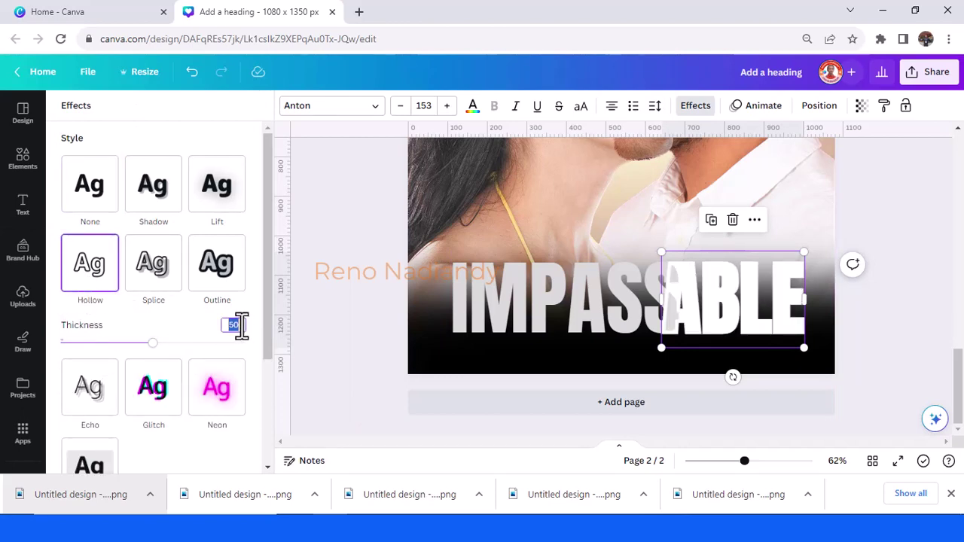
left_click(240, 326)
type("20")
key("Return")
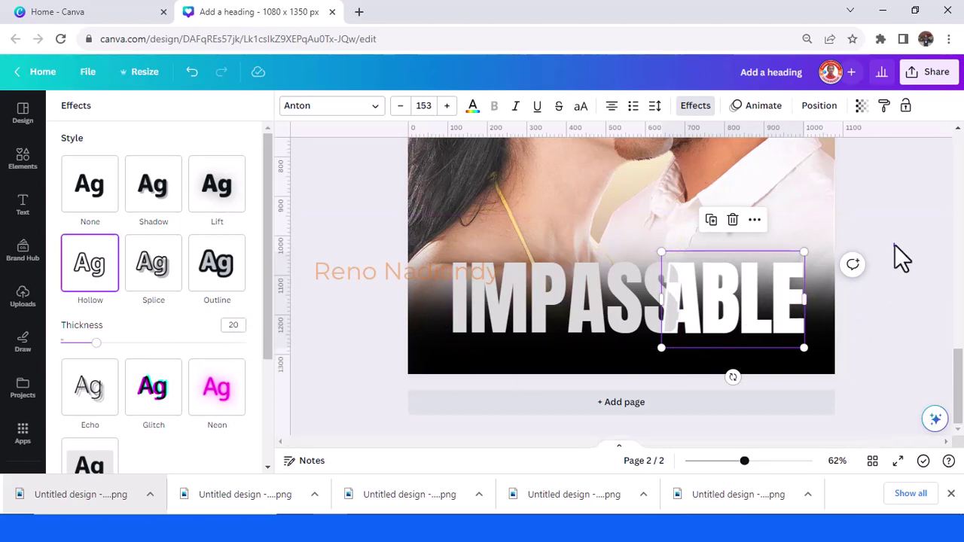
Enlarge the couple photo slightly from its corner
left_click(814, 188)
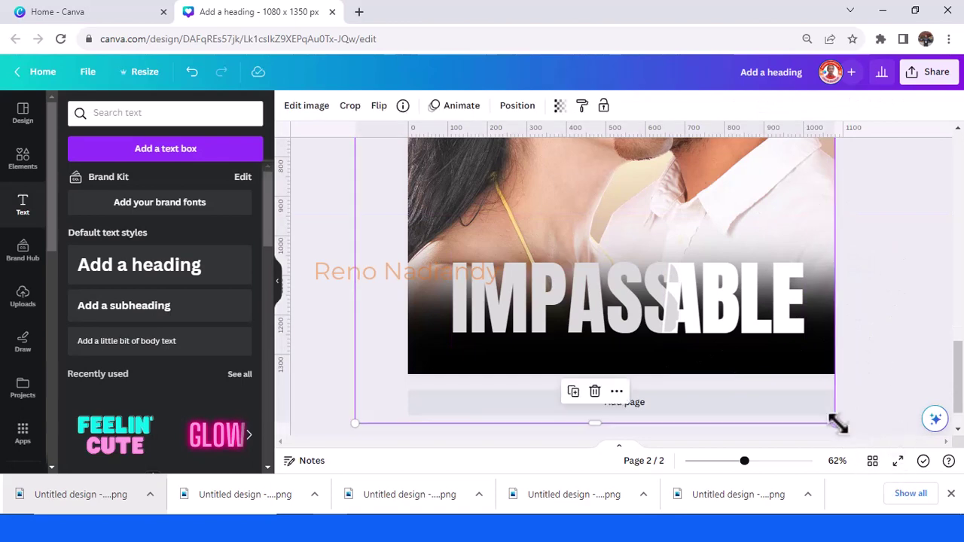
left_click_drag(839, 425, 841, 427)
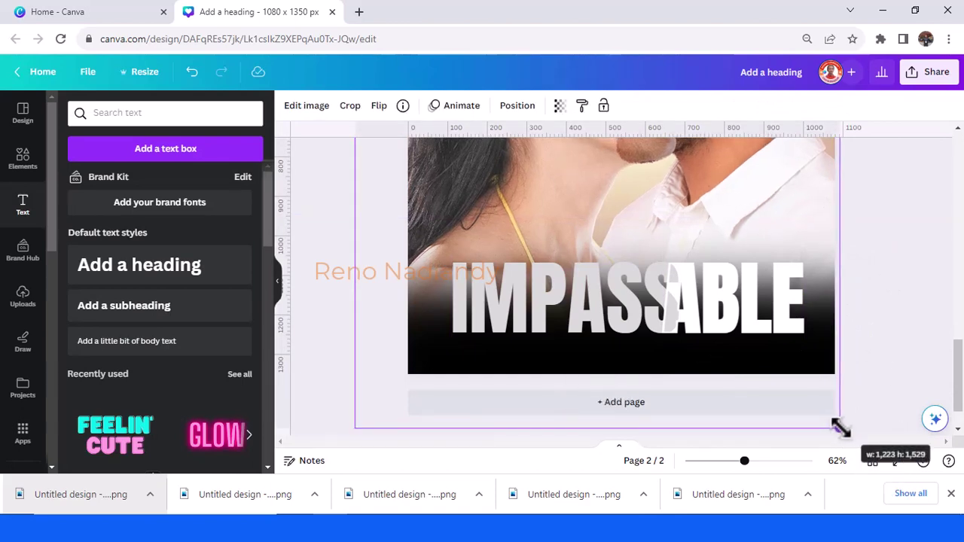
left_click(901, 290)
scroll(899, 287, "up", 5)
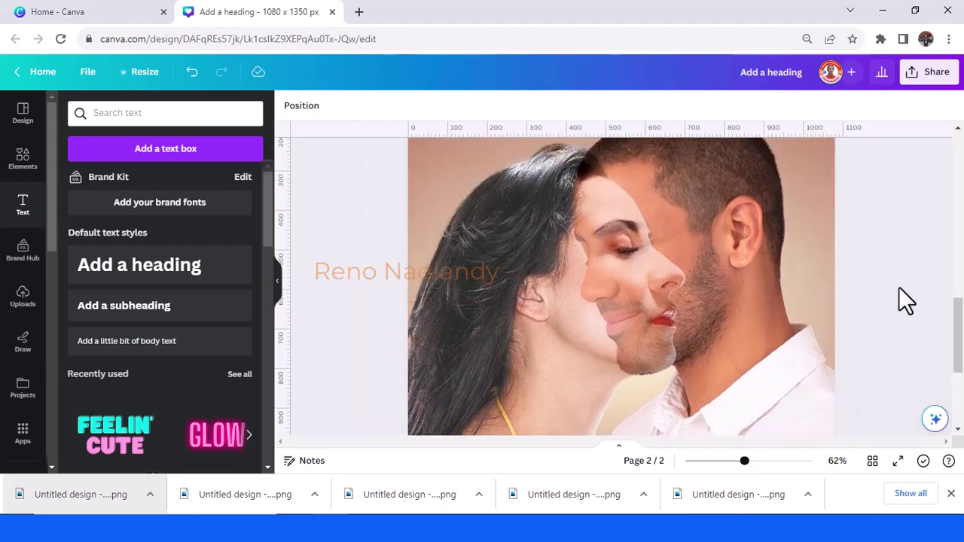
scroll(898, 287, "down", 3)
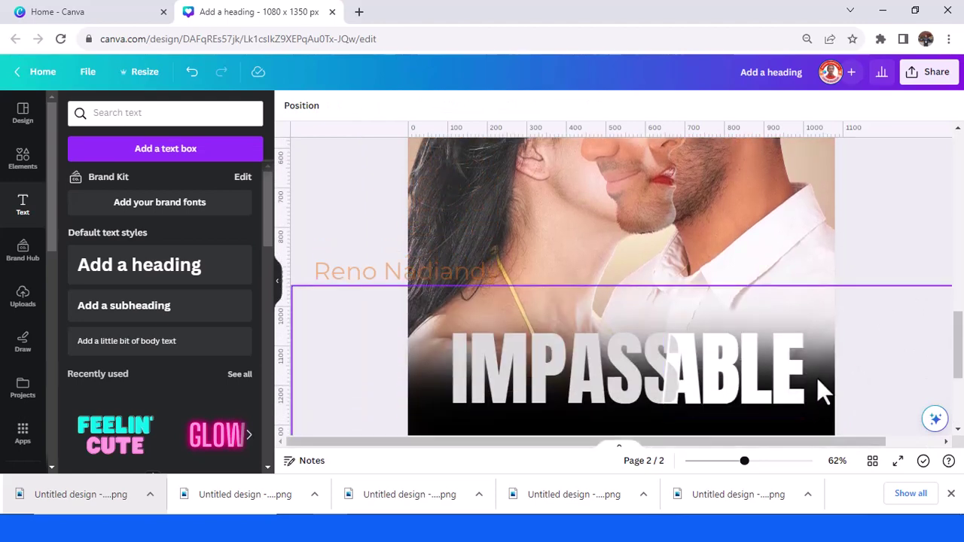
Group the title text layers, enlarge the group to size 157 and re-centre it
left_click(776, 377)
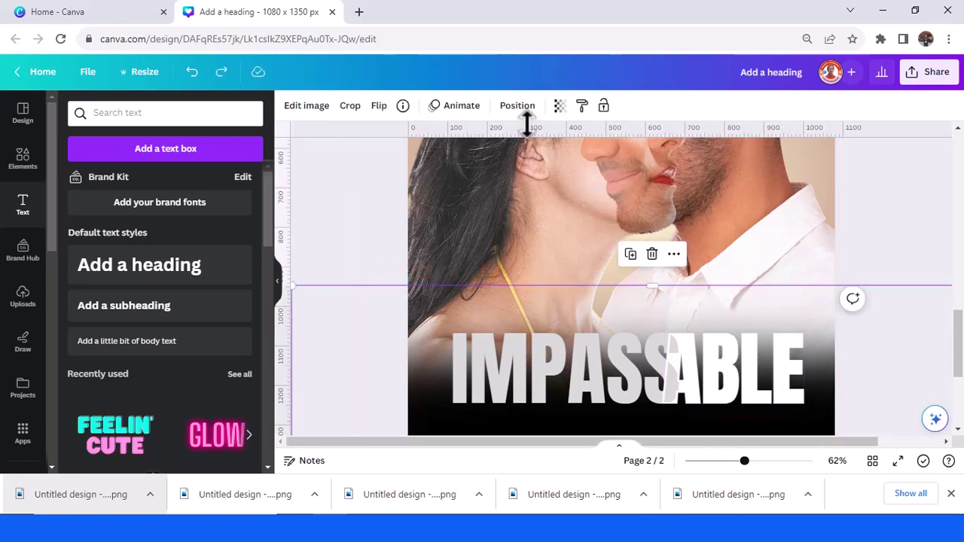
left_click(517, 107)
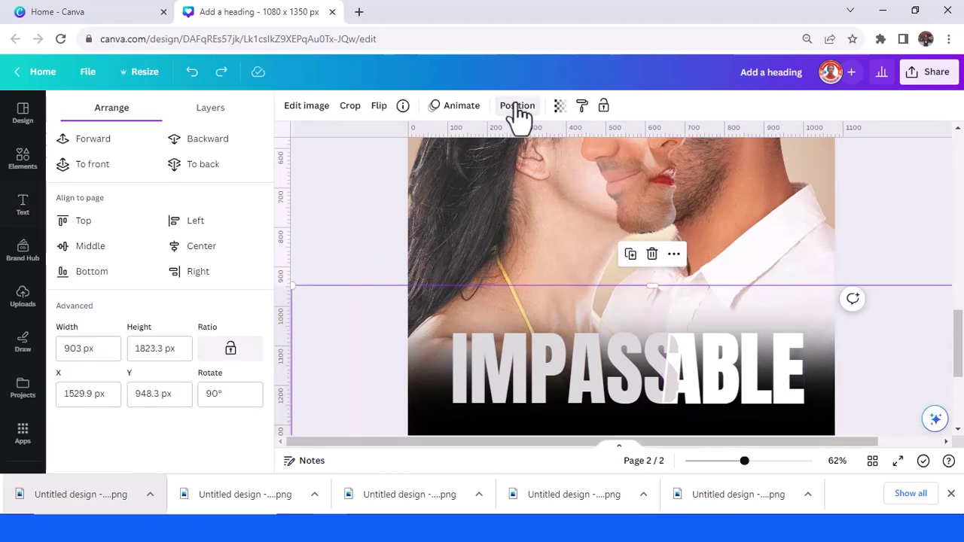
left_click(208, 110)
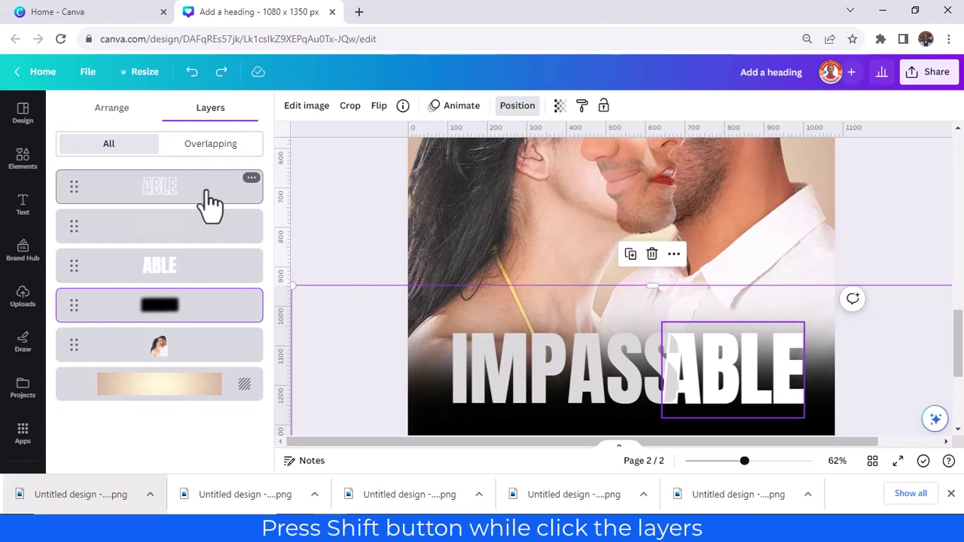
left_click(230, 197)
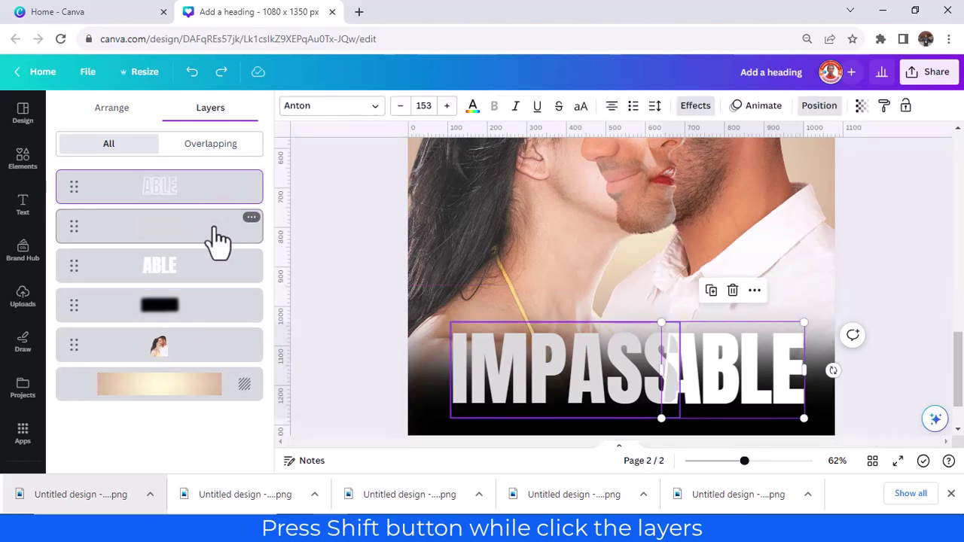
left_click(217, 239, "shift")
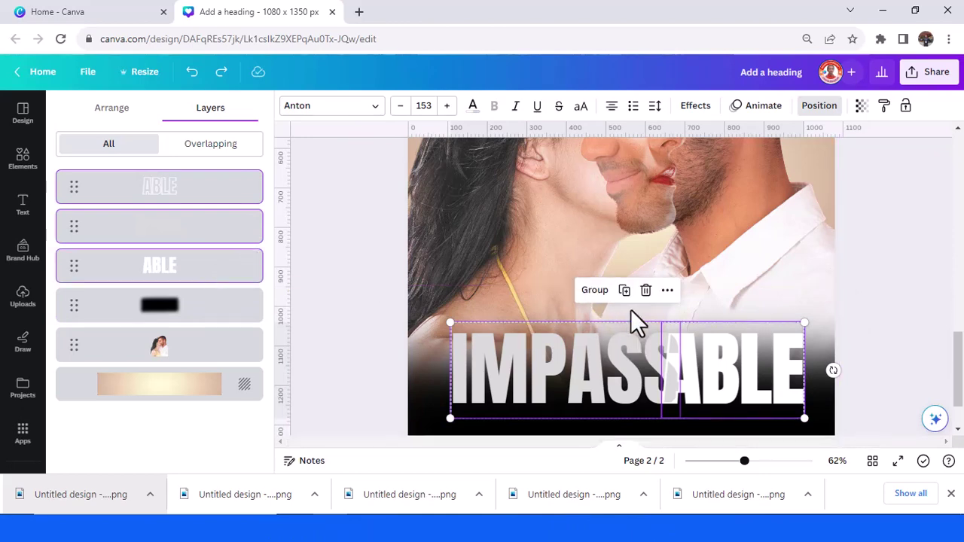
left_click(595, 290)
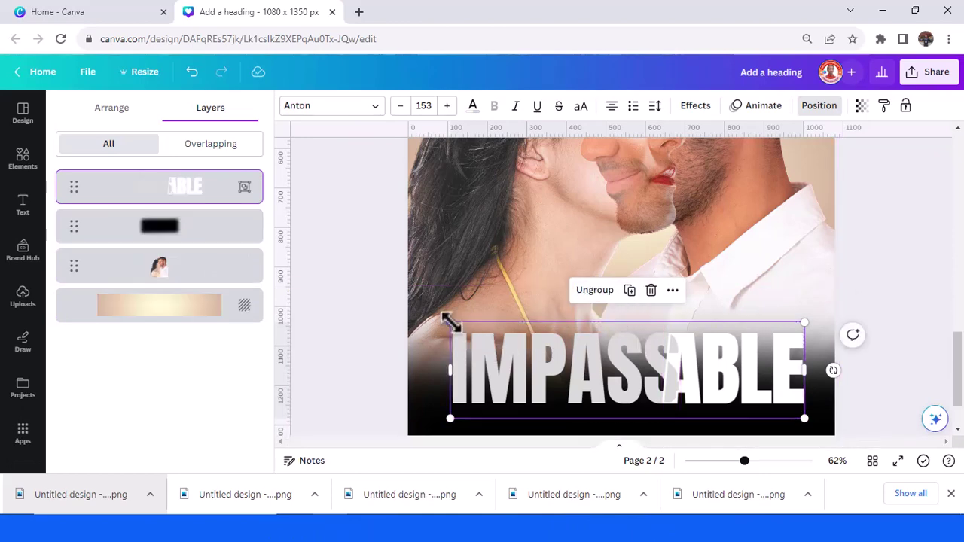
left_click_drag(450, 323, 441, 320)
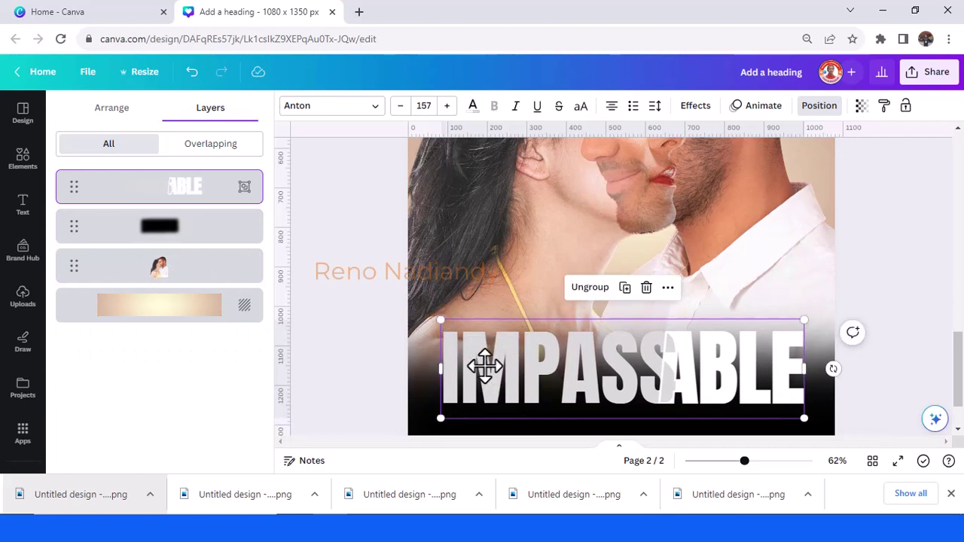
left_click_drag(484, 366, 489, 366)
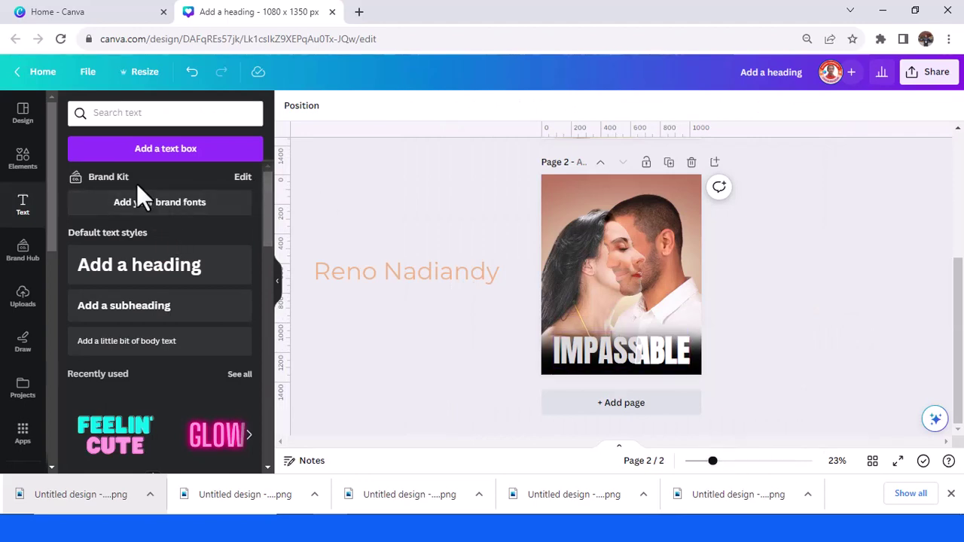
Search the Elements library for 'FLYING DOLLARS'
left_click(24, 160)
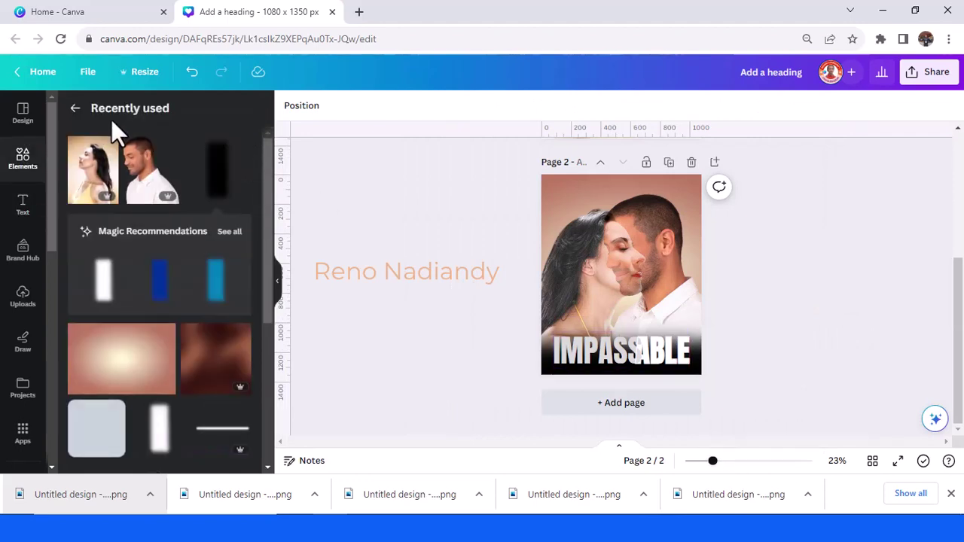
left_click(76, 112)
left_click(114, 113)
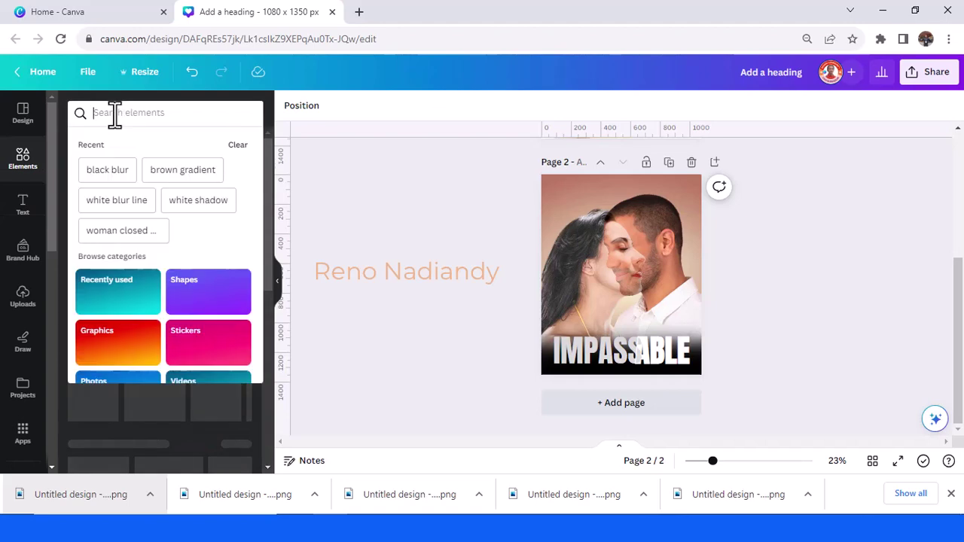
type("DOLA")
key("ctrl+a")
type("FL")
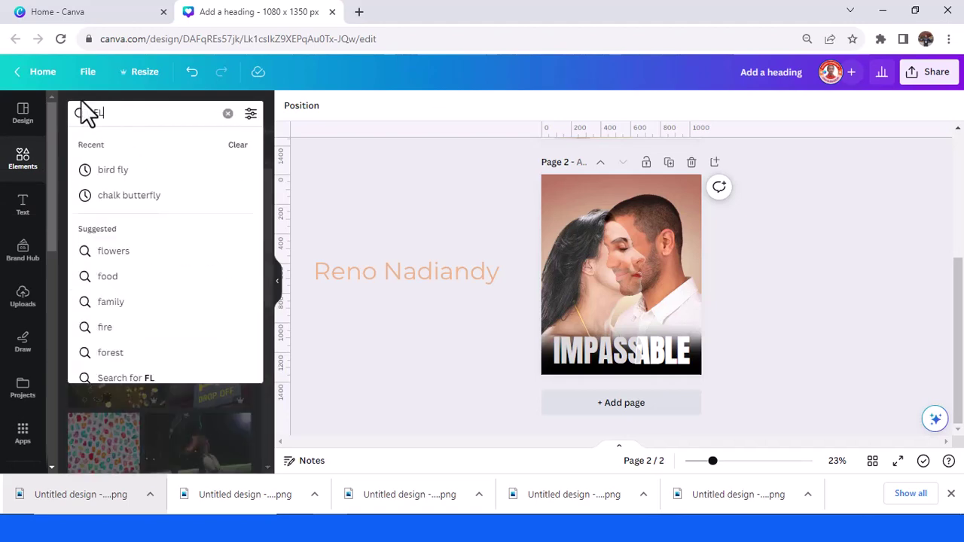
type("YINGDOLLARS")
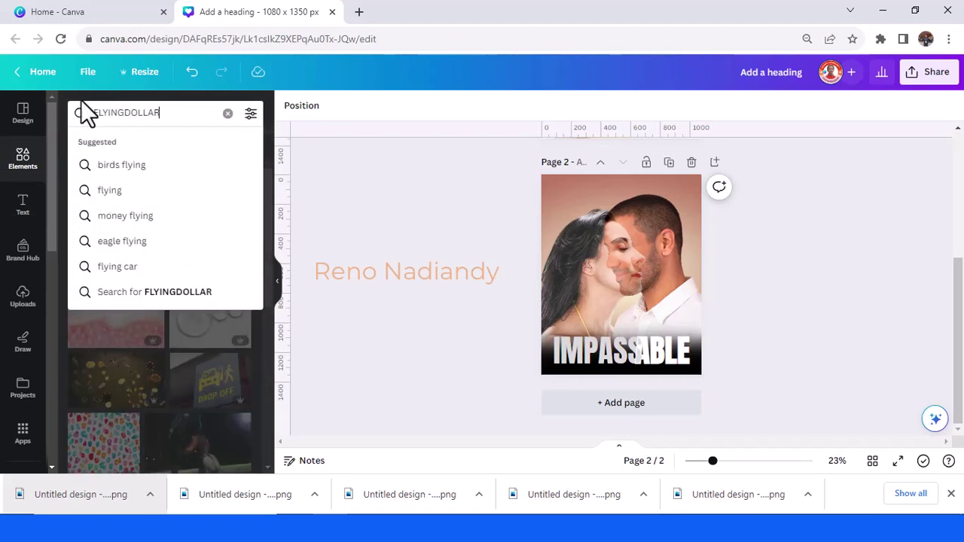
key("Return")
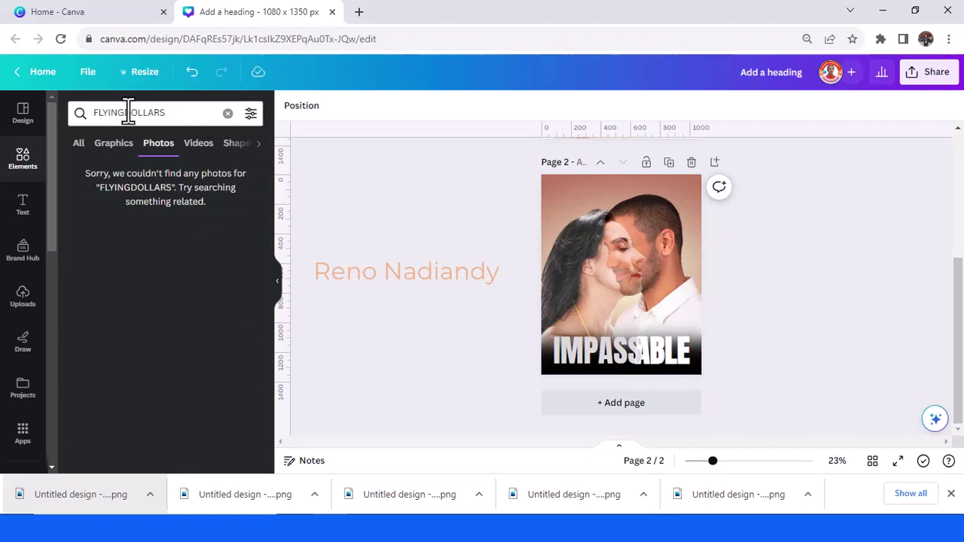
left_click(128, 112)
key("Return")
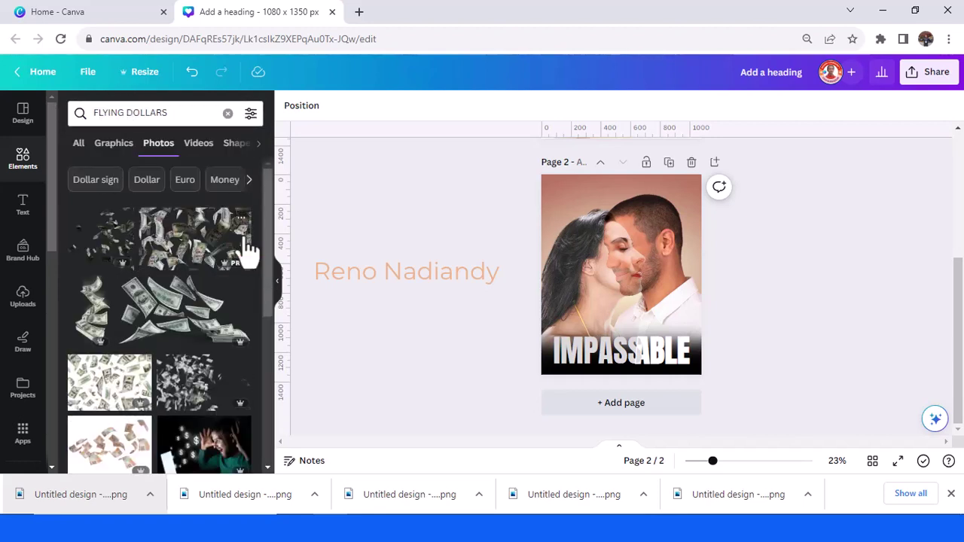
Add the flying-dollars photo, place it top-left and send it behind the couple
left_click(194, 324)
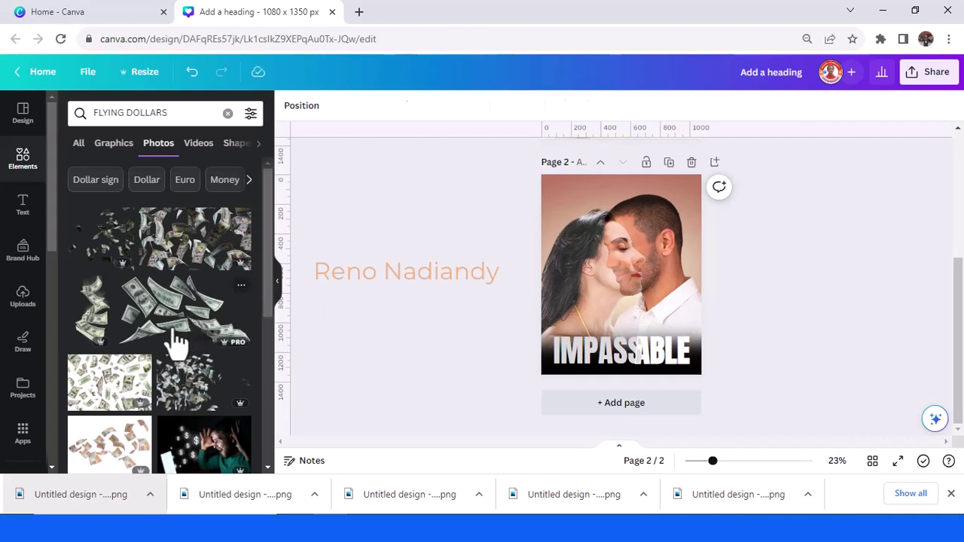
left_click_drag(622, 341, 642, 350)
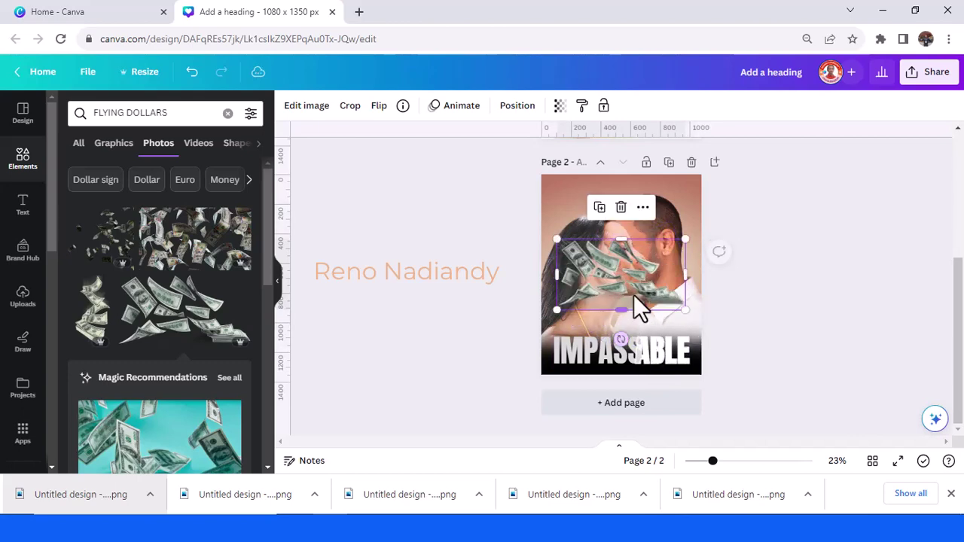
left_click_drag(639, 302, 685, 300)
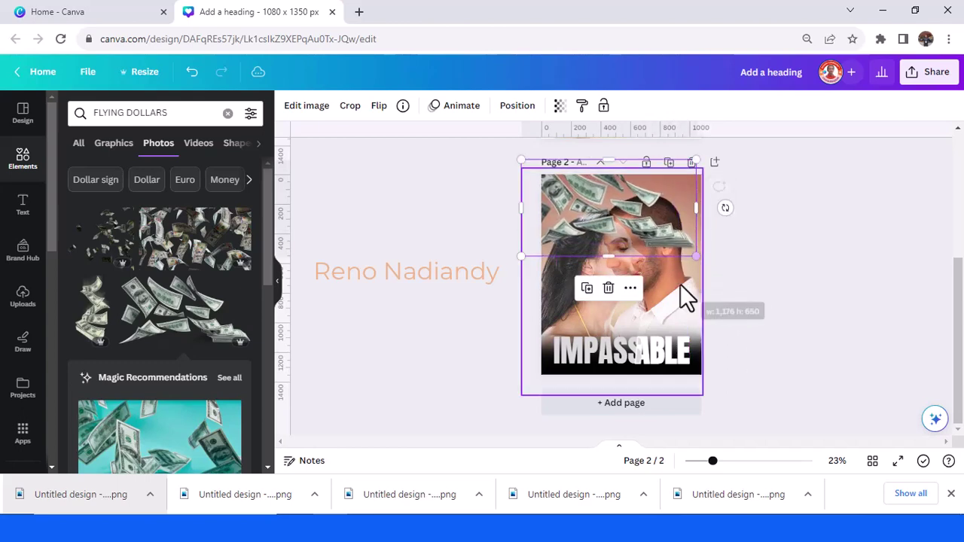
right_click(641, 222)
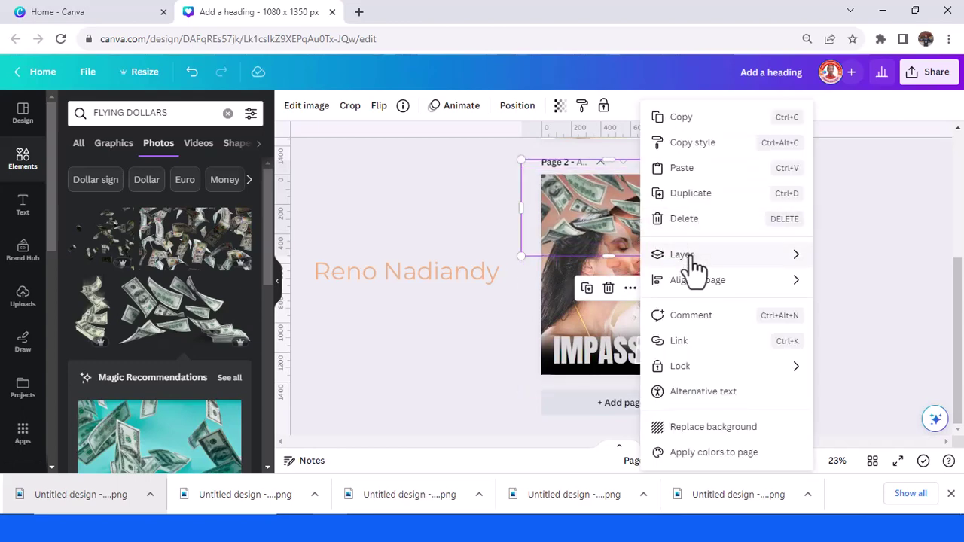
mouse_move(691, 258)
left_click(547, 337)
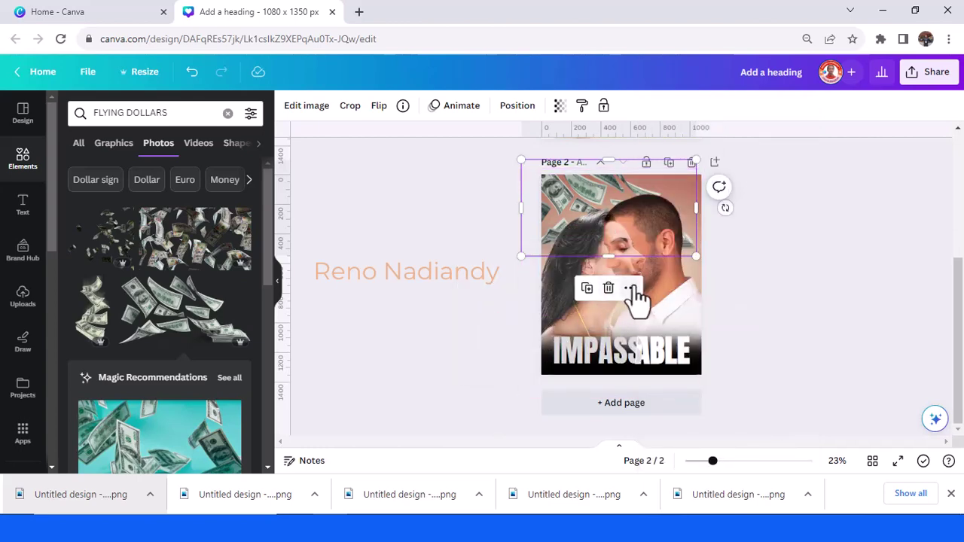
Duplicate the money photo, shrink the copy and move it to the right
left_click(590, 290)
left_click_drag(523, 160, 566, 187)
left_click_drag(674, 252, 760, 294)
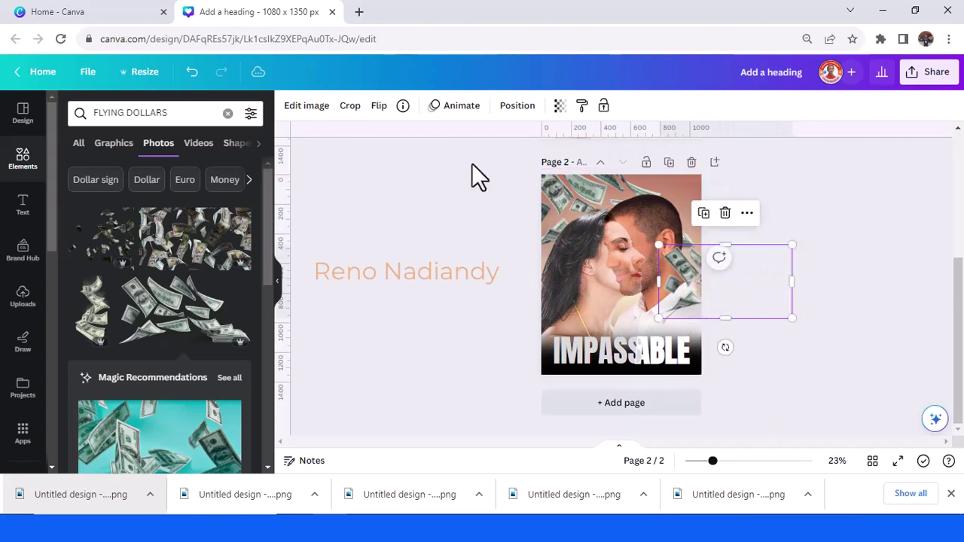
Blur the smaller money copy to 25 in the image adjustments
left_click(305, 106)
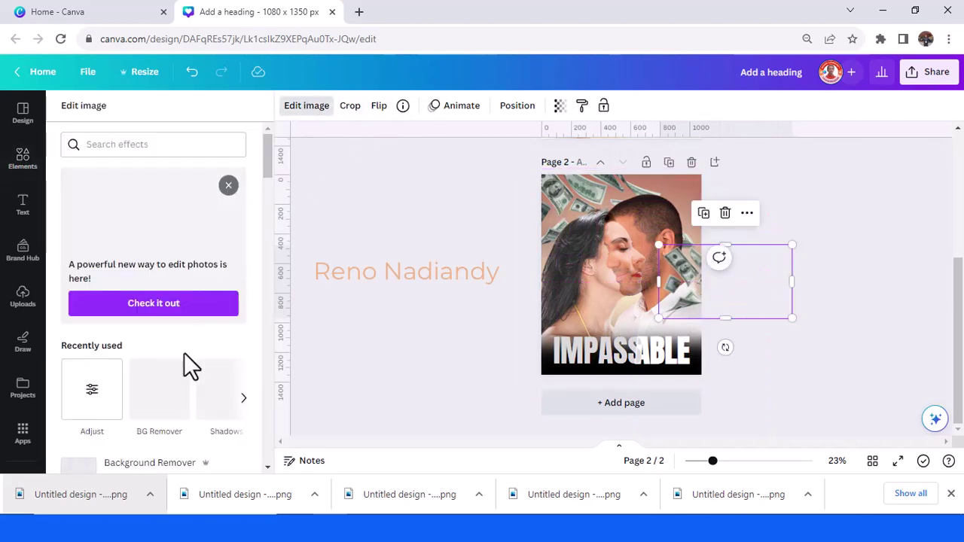
left_click(107, 391)
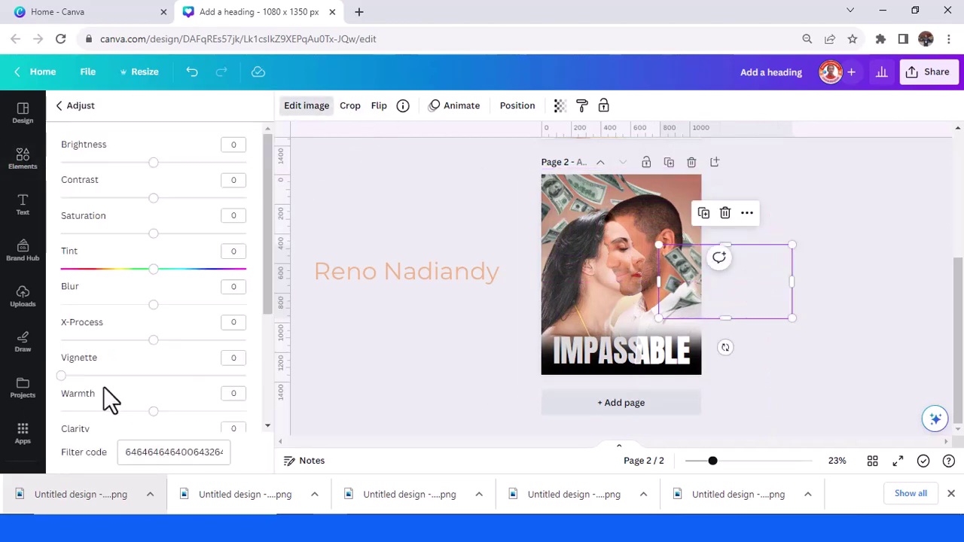
left_click(183, 305)
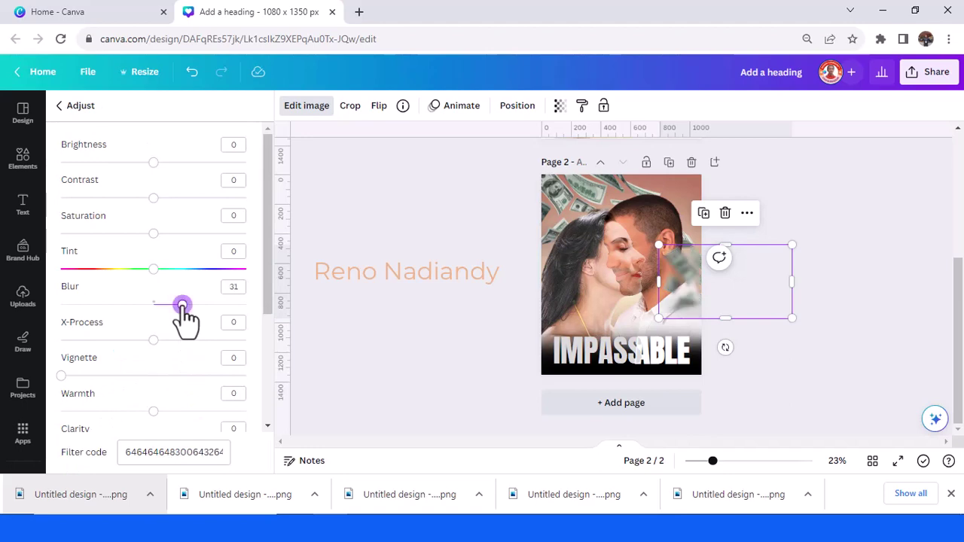
left_click_drag(179, 305, 177, 305)
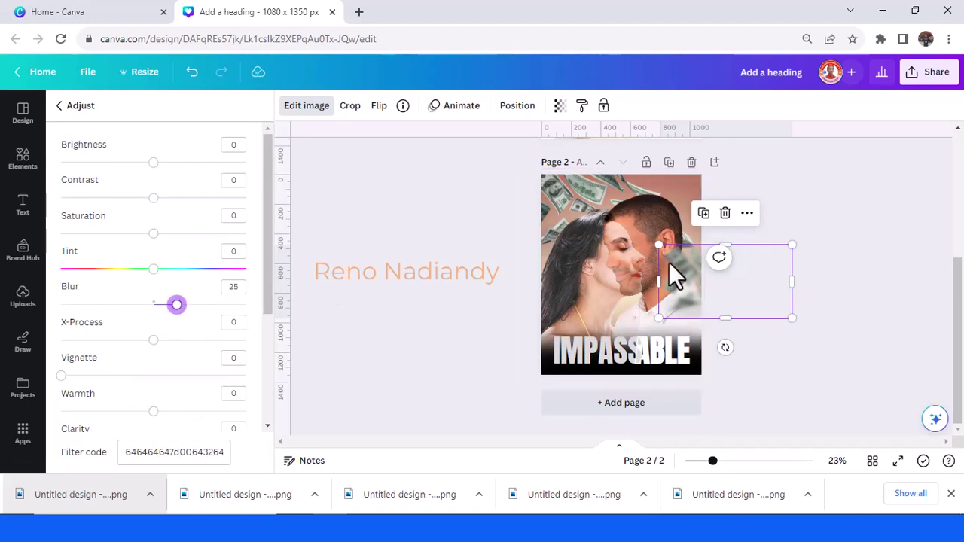
Duplicate the blurred money piece, rotate it about 116° and set it along the left edge
left_click(703, 214)
left_click_drag(698, 302, 500, 298)
left_click_drag(534, 352, 446, 252)
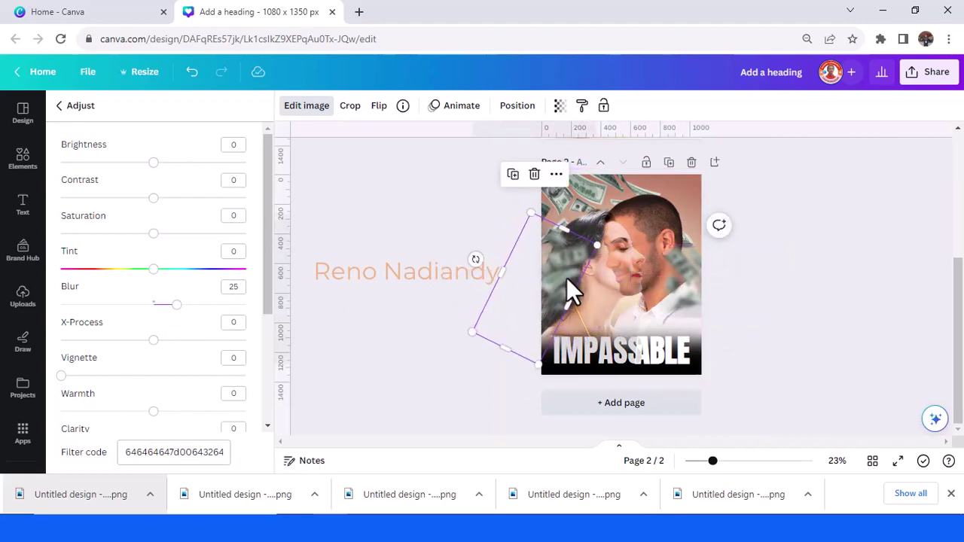
mouse_move(571, 293)
left_mouse_down()
mouse_move(564, 280)
mouse_move(558, 285)
left_mouse_up()
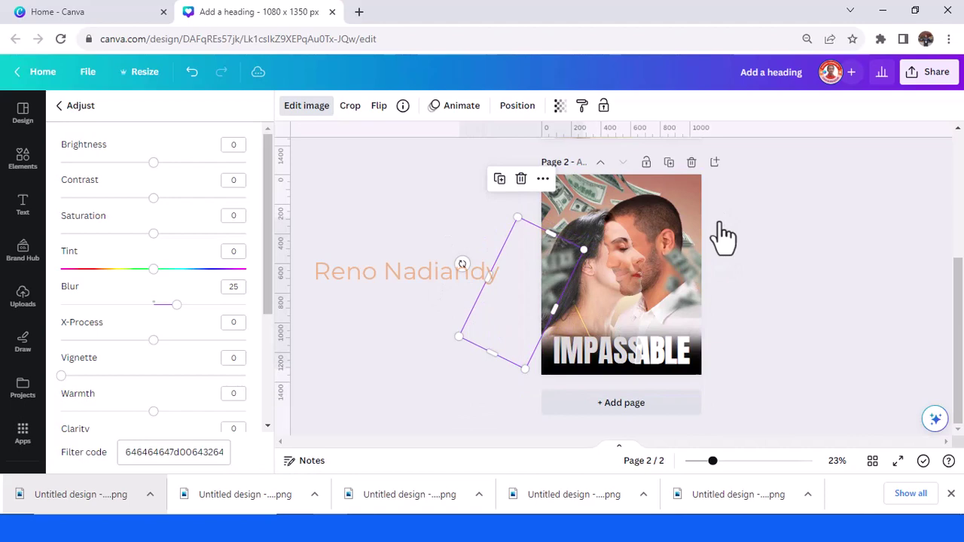
left_click(697, 184)
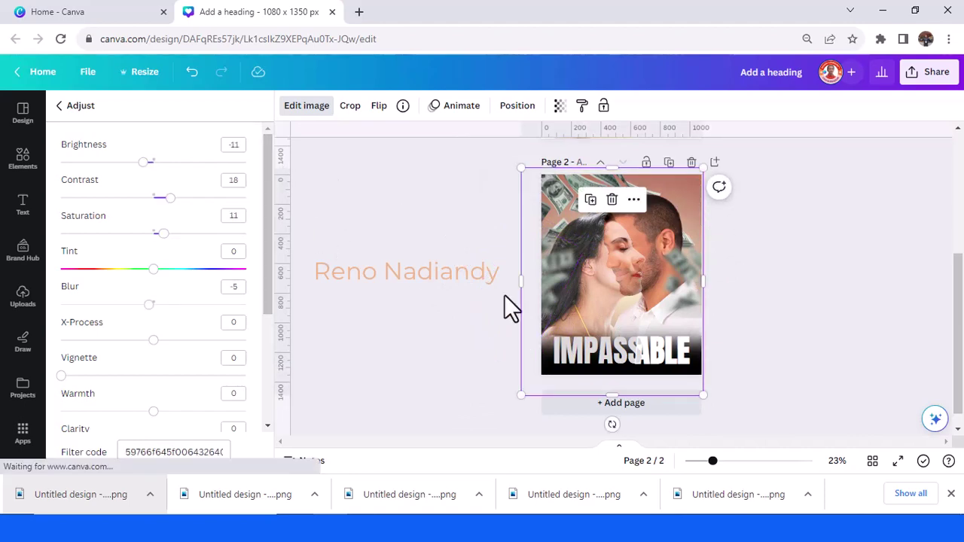
Duplicate the black fade, enlarge it, send it to the back and set transparency to 62
left_click(543, 375)
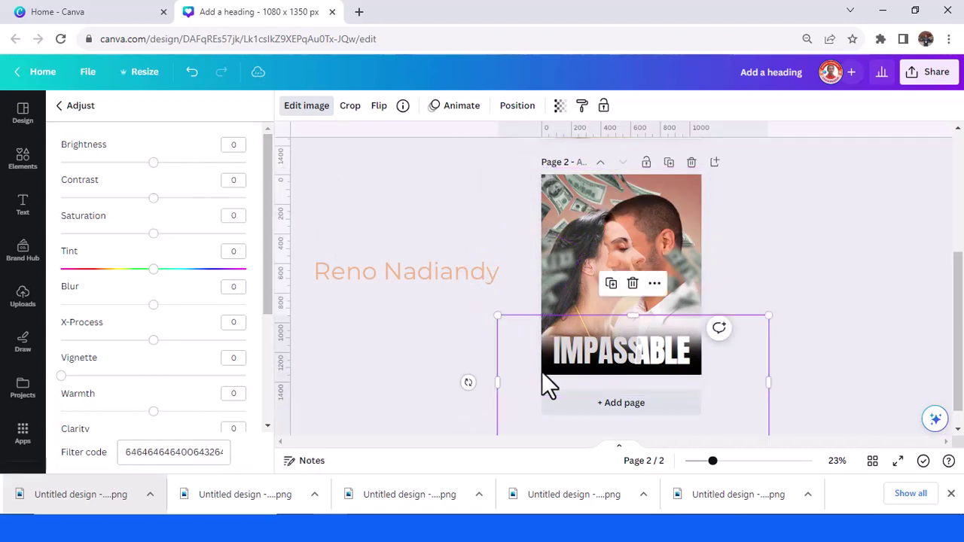
left_click(611, 285)
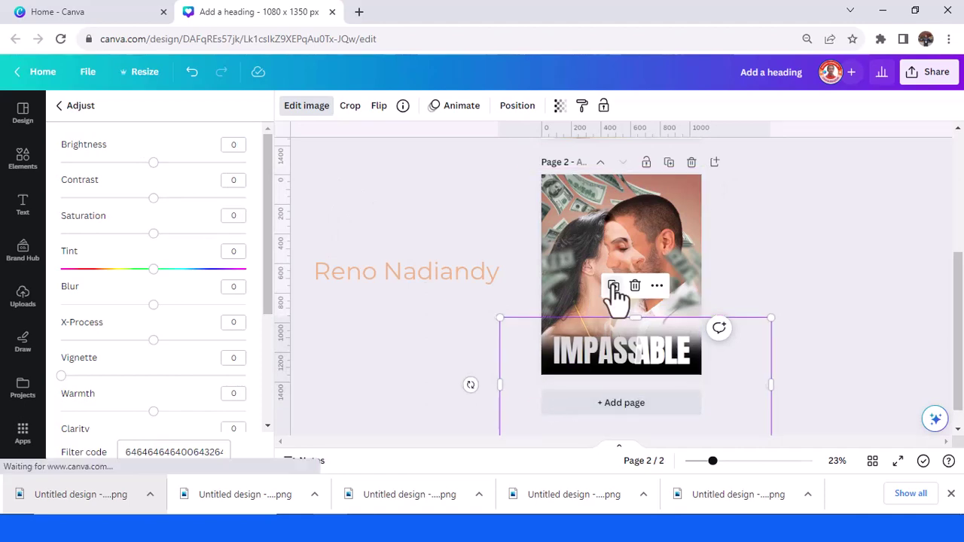
left_click_drag(765, 275, 818, 410)
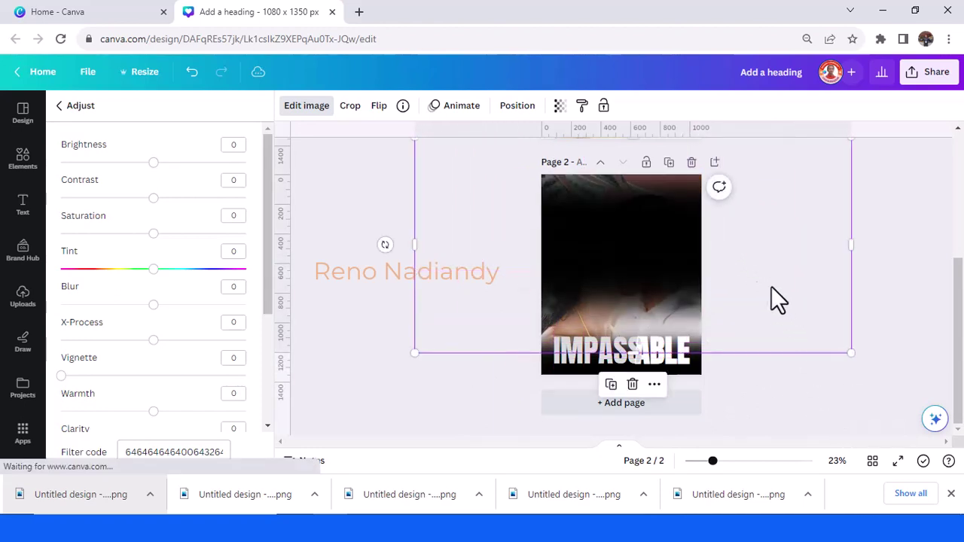
left_click_drag(775, 301, 626, 294)
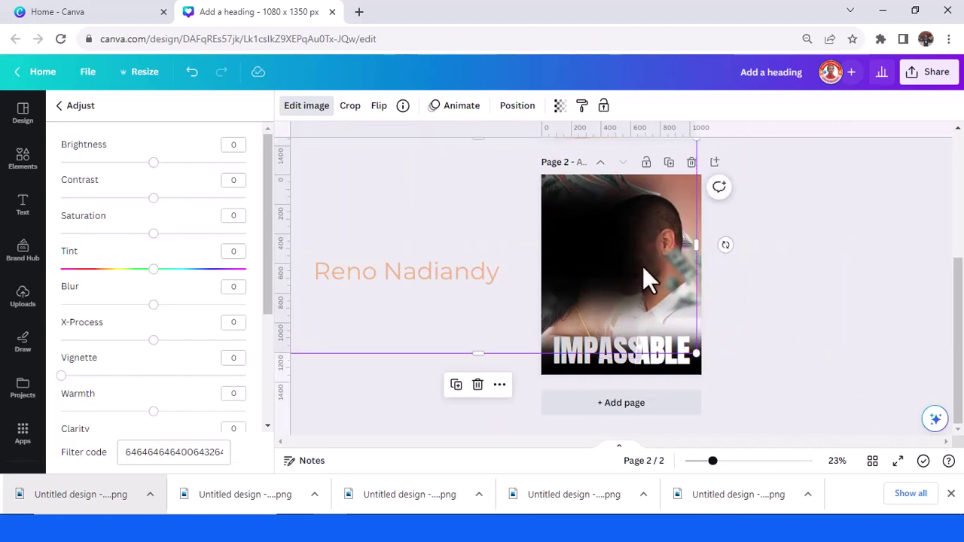
right_click(611, 242)
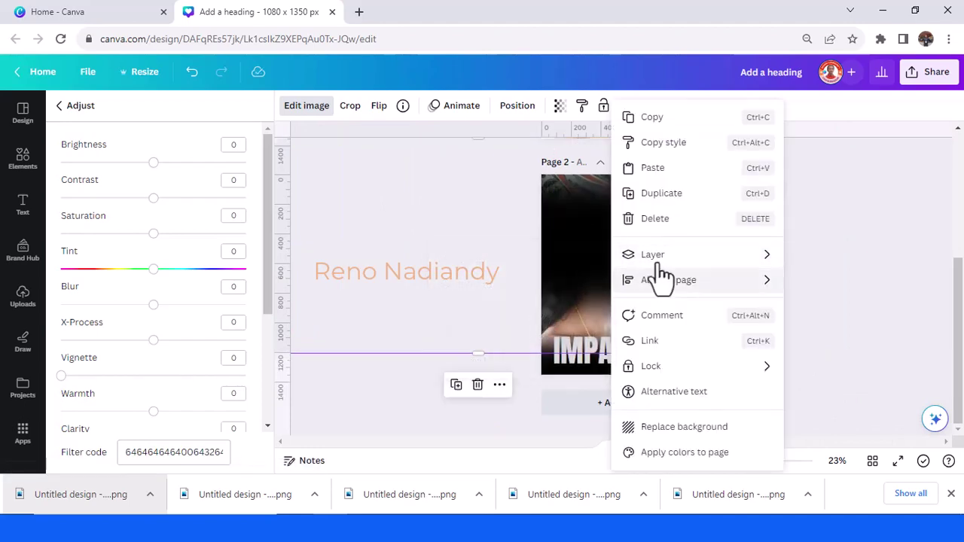
mouse_move(655, 260)
left_click(509, 339)
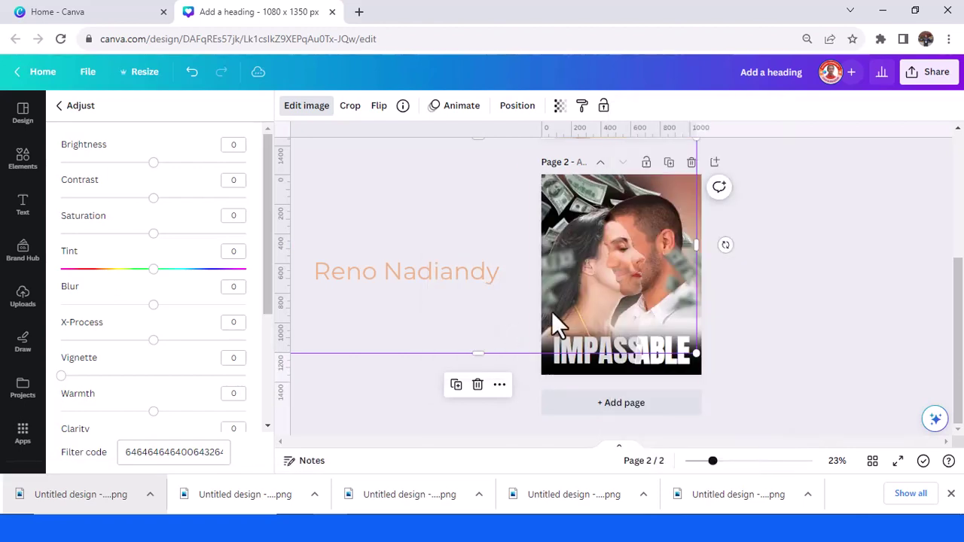
left_click(560, 106)
mouse_move(517, 157)
left_mouse_down()
mouse_move(506, 156)
mouse_move(514, 157)
left_mouse_up()
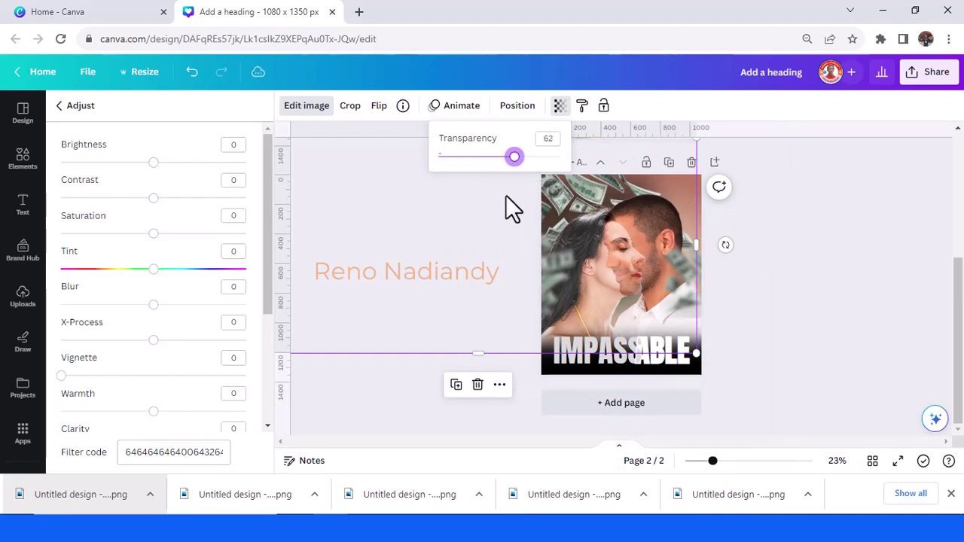
left_click(457, 243)
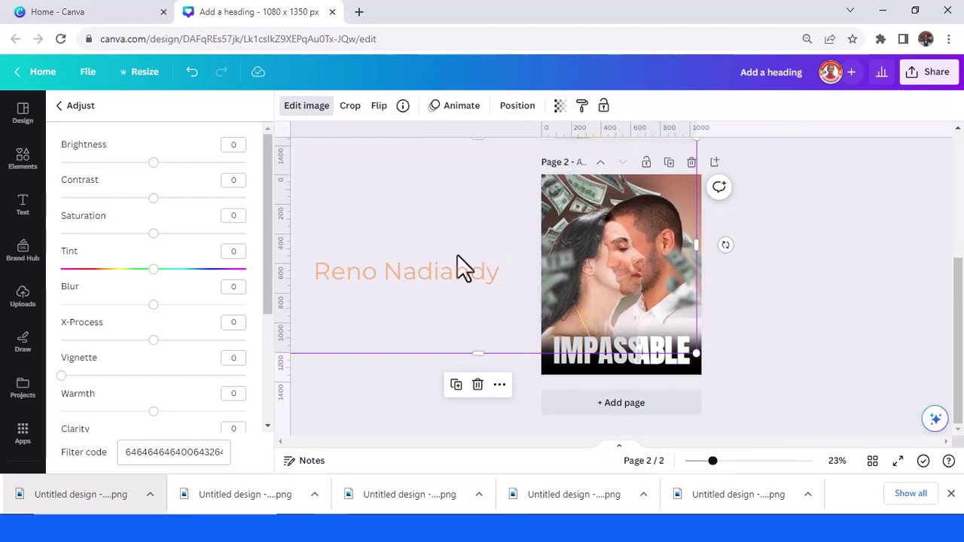
Duplicate the semi-transparent fade again, move it over the page and send it to the back
left_click(457, 385)
left_click_drag(430, 261, 790, 264)
right_click(700, 258)
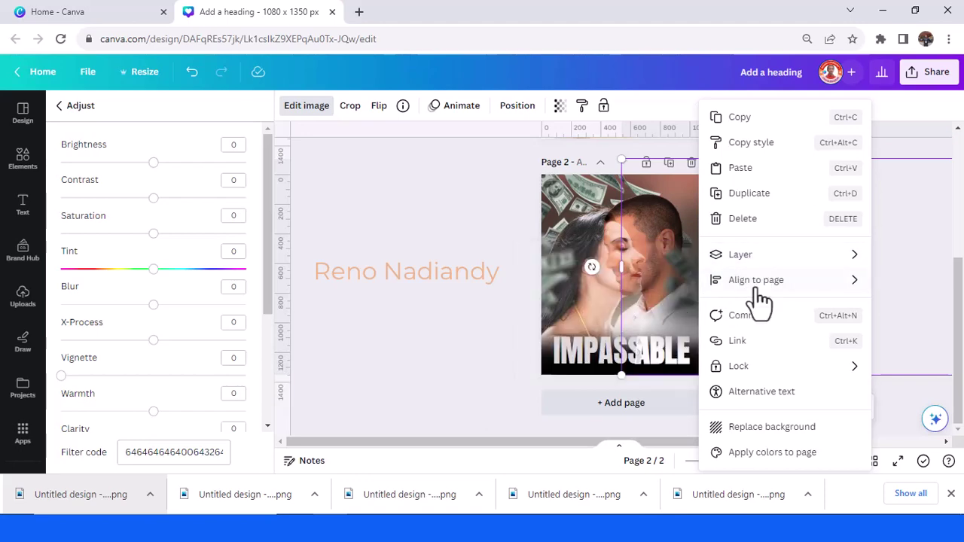
mouse_move(750, 256)
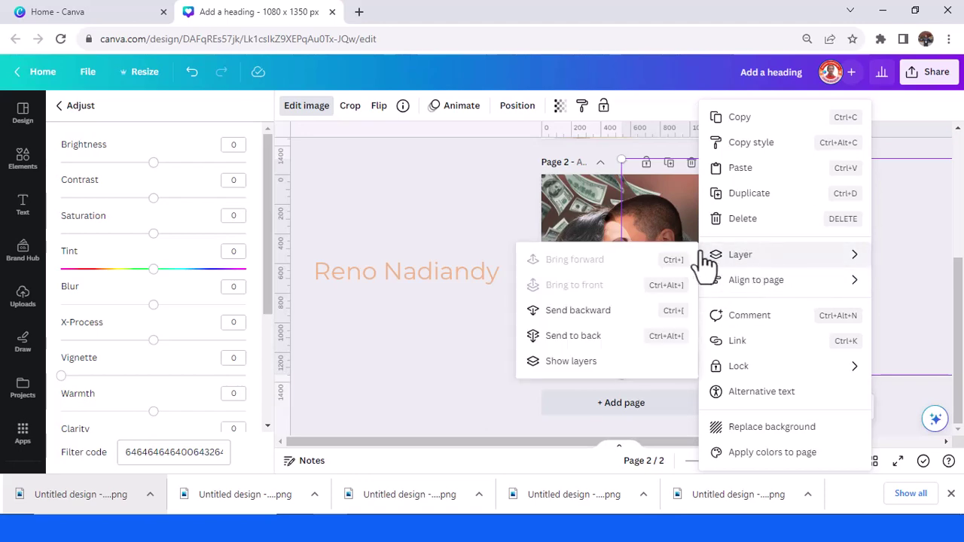
left_click(611, 334)
Enlarge the blurred dollar bills on the right, tilt them about 20° and shift them right
left_click(490, 245)
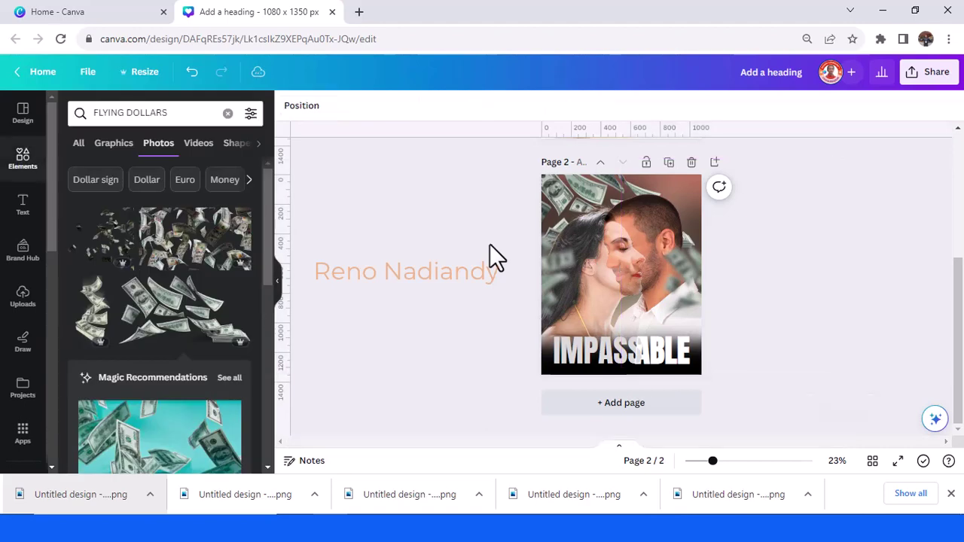
left_click_drag(712, 461, 722, 461)
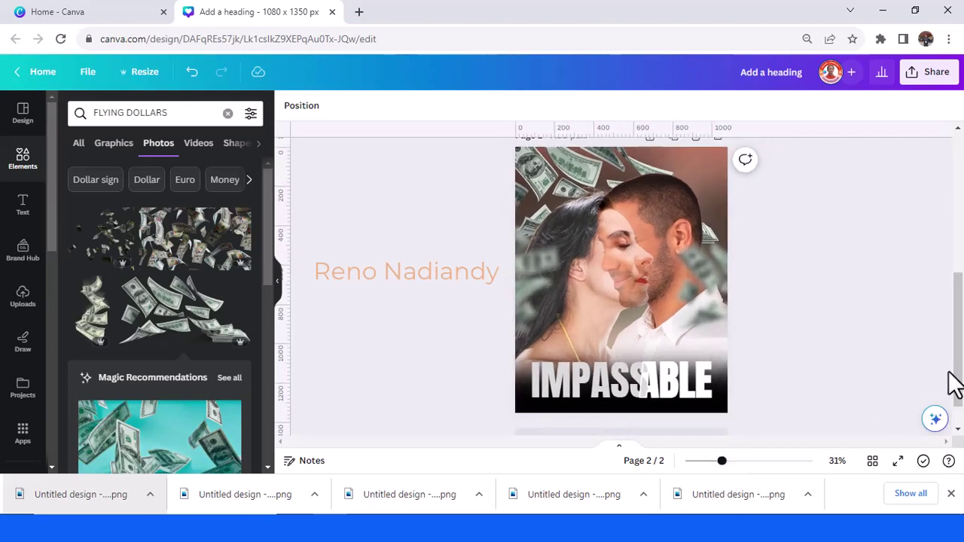
scroll(958, 380, "up", 1)
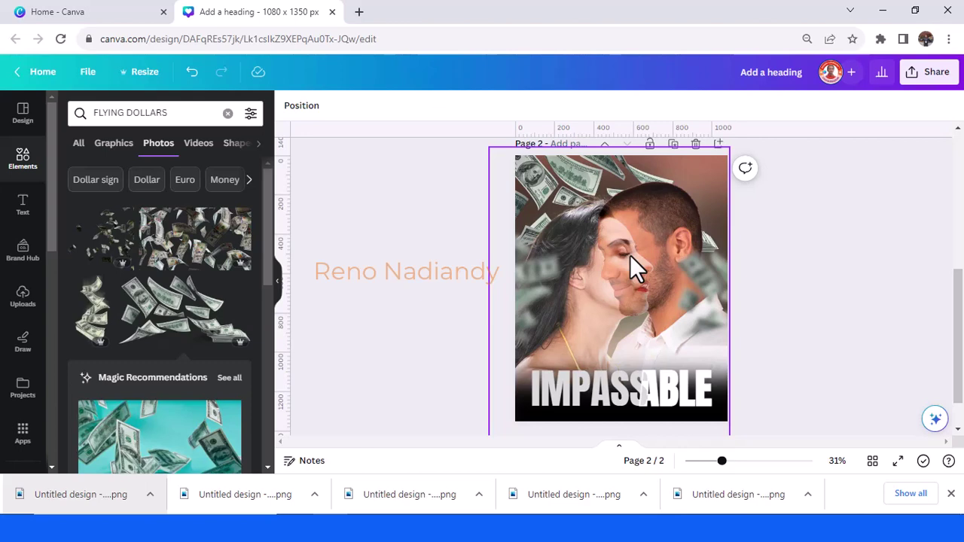
left_click(716, 329)
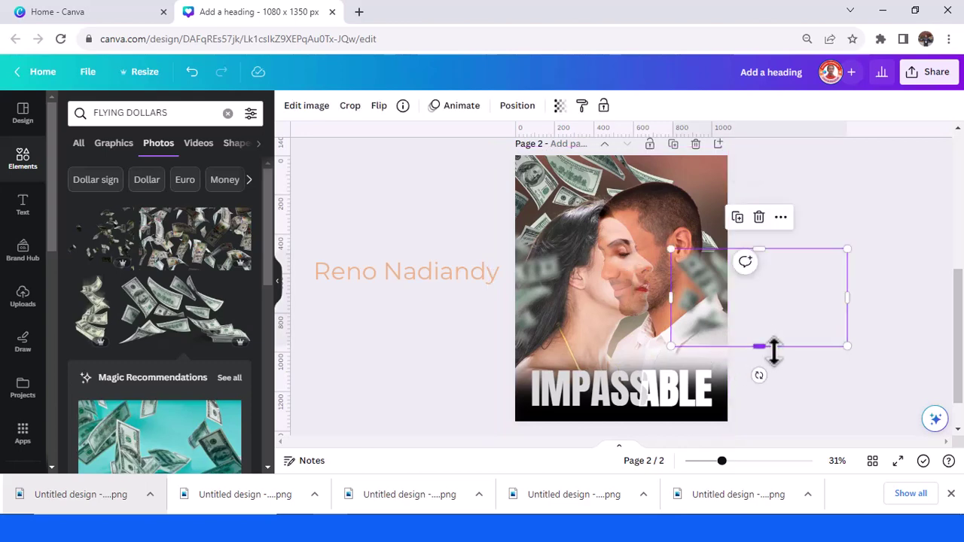
left_click_drag(763, 347, 769, 342)
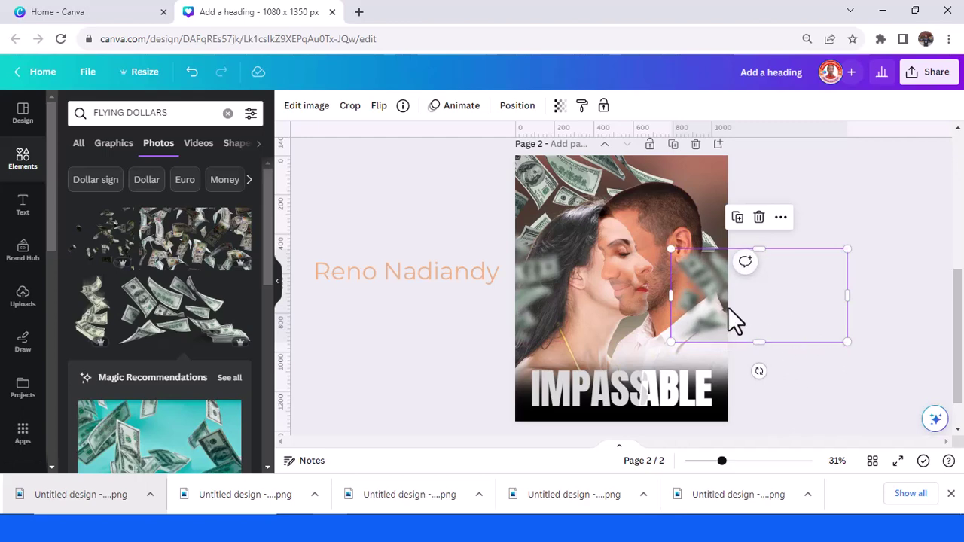
mouse_move(721, 314)
left_mouse_down()
mouse_move(736, 330)
mouse_move(734, 308)
left_mouse_up()
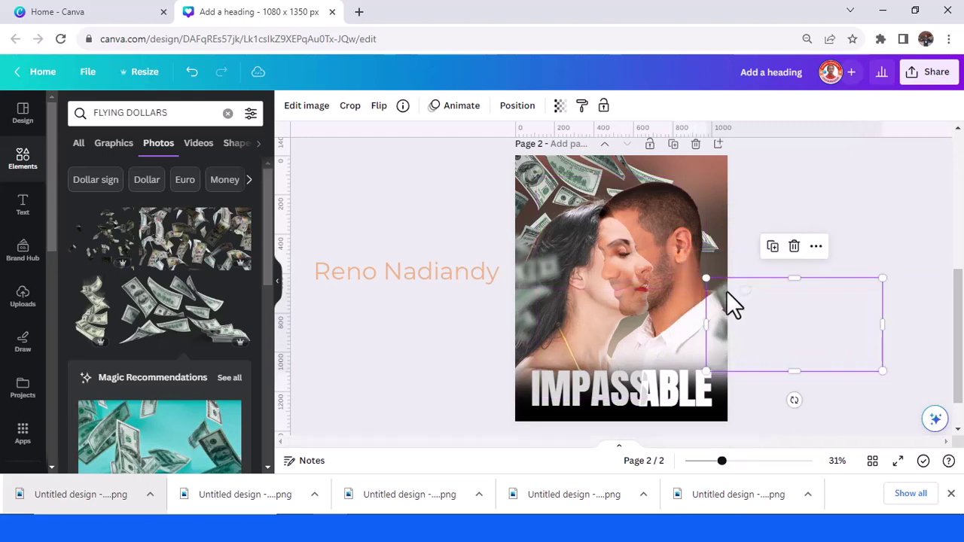
left_click_drag(705, 277, 676, 262)
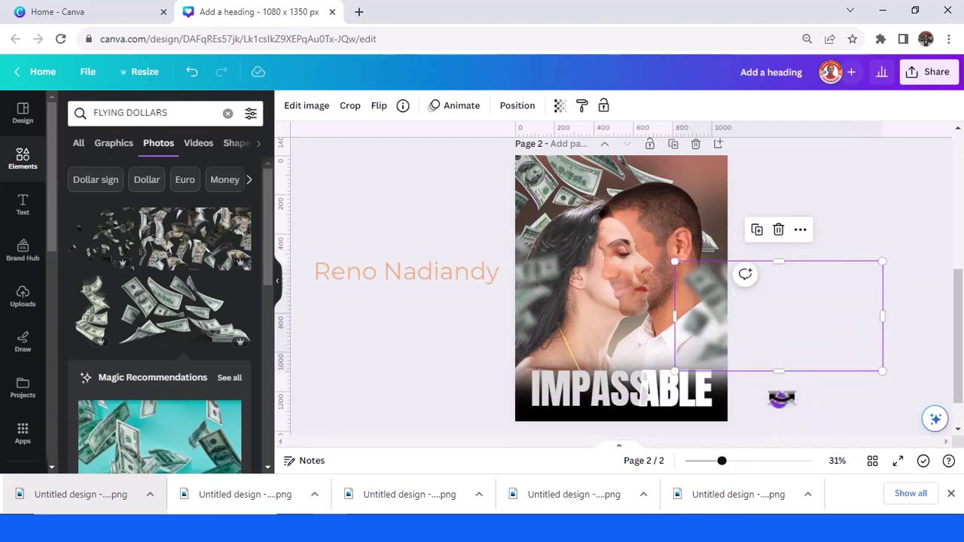
left_click_drag(782, 398, 804, 393)
left_click_drag(822, 345, 831, 315)
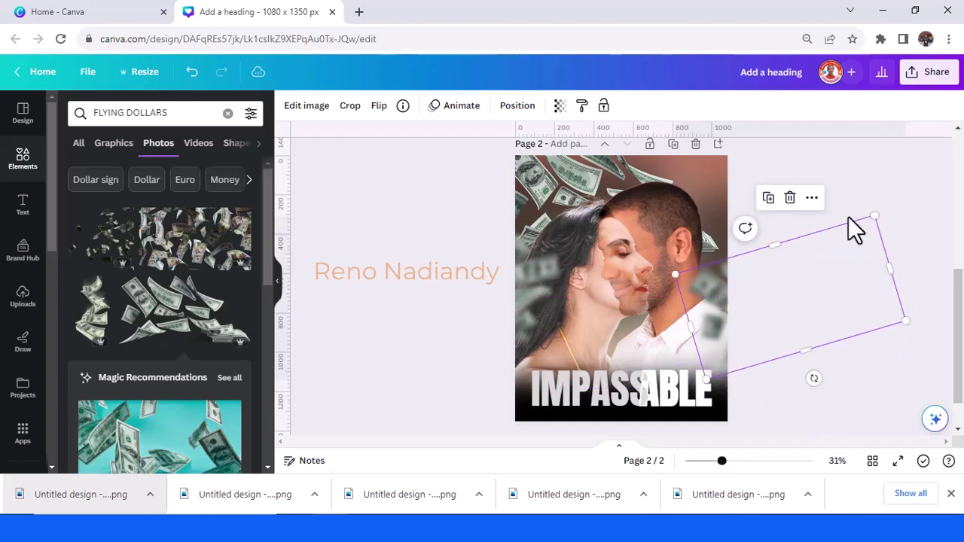
left_click(874, 186)
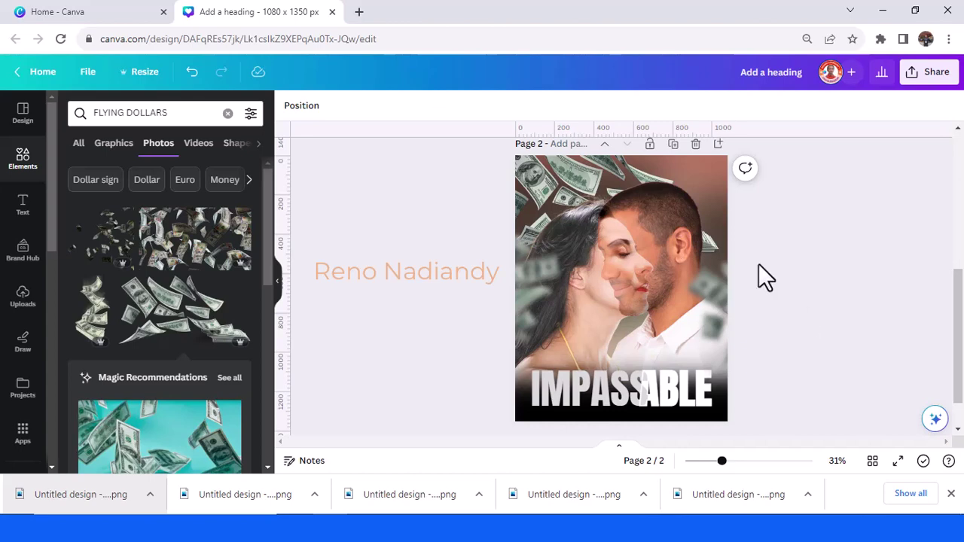
Shift the top flying-dollars photo up and to the right
scroll(595, 177, "up", 2)
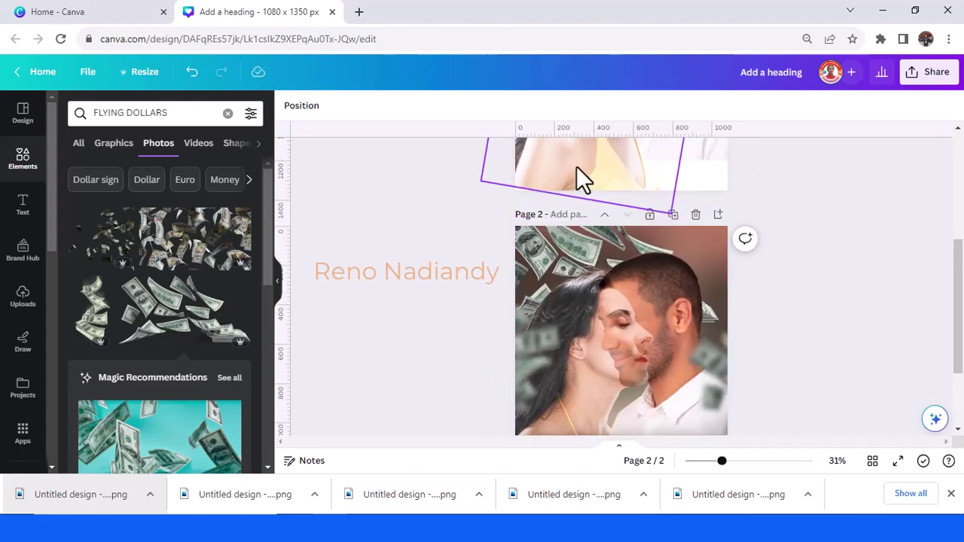
left_click(541, 238)
left_click_drag(565, 226, 588, 231)
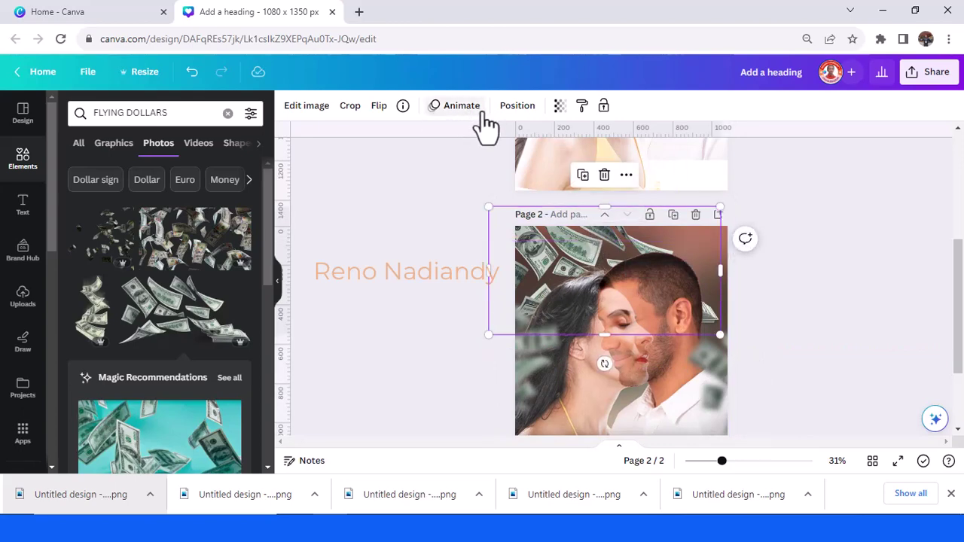
Lower the top flying-dollars photo's brightness to about -57
left_click(313, 106)
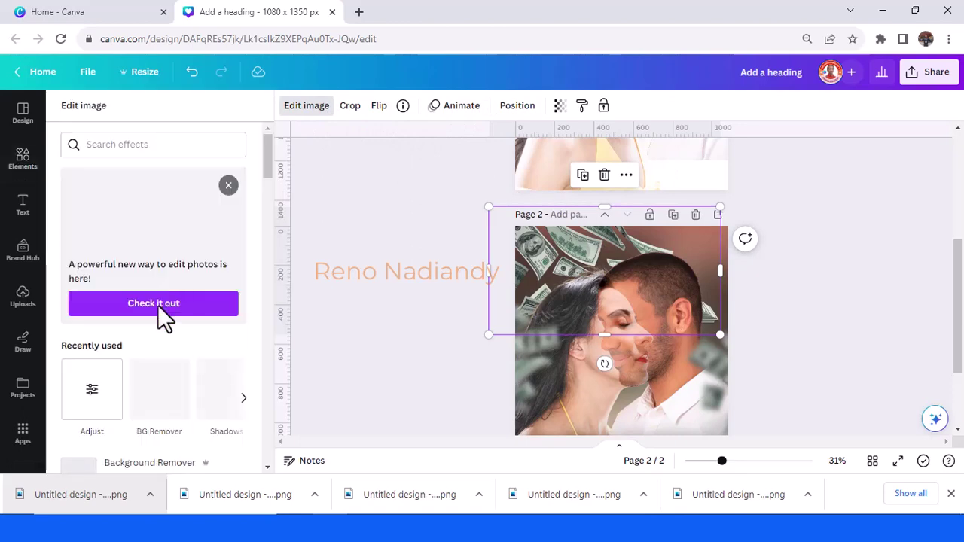
left_click(94, 388)
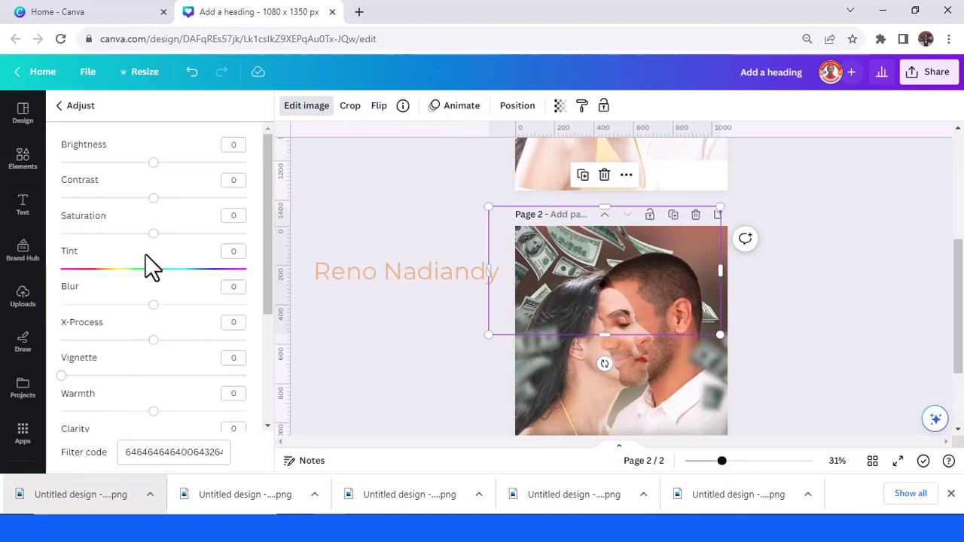
left_click(115, 162)
mouse_move(115, 162)
left_mouse_down()
mouse_move(90, 162)
mouse_move(101, 162)
left_mouse_up()
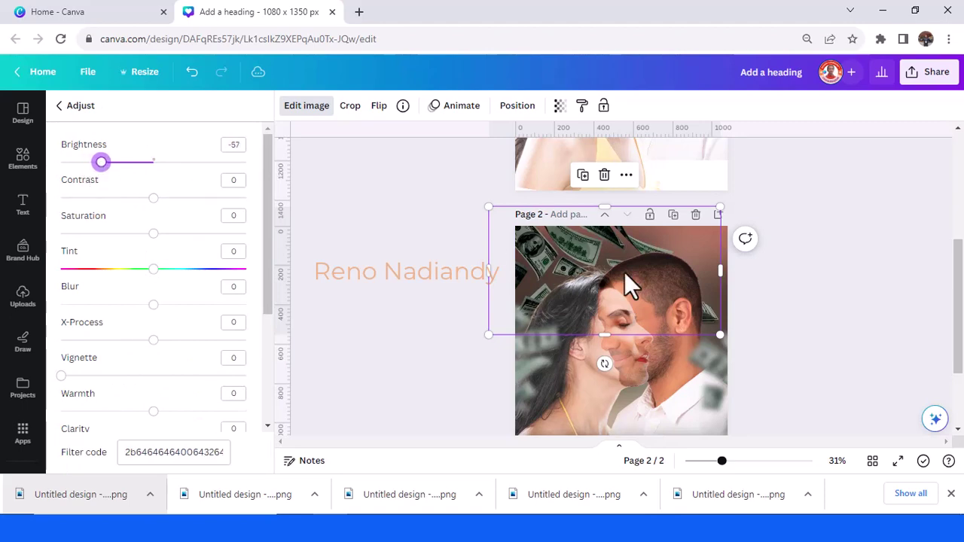
left_click(804, 320)
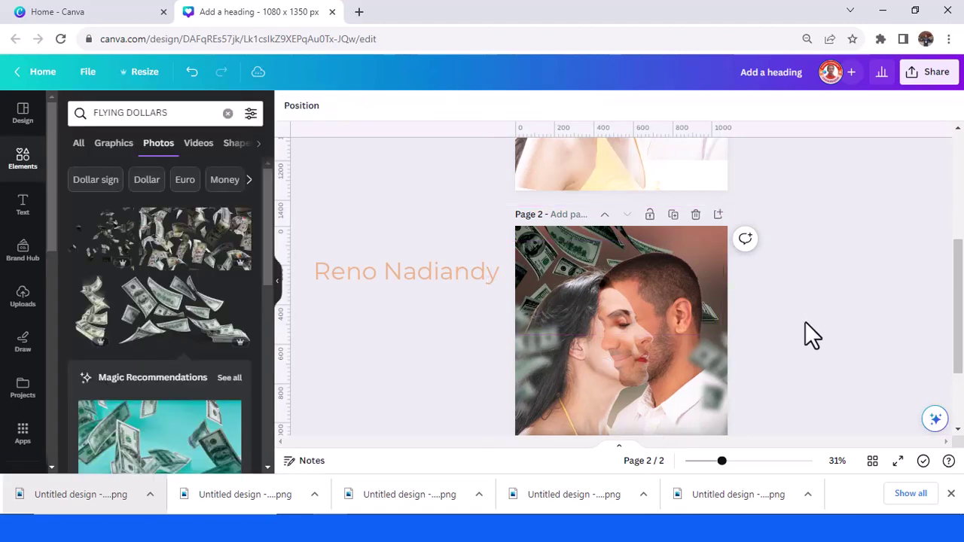
left_click_drag(960, 320, 962, 341)
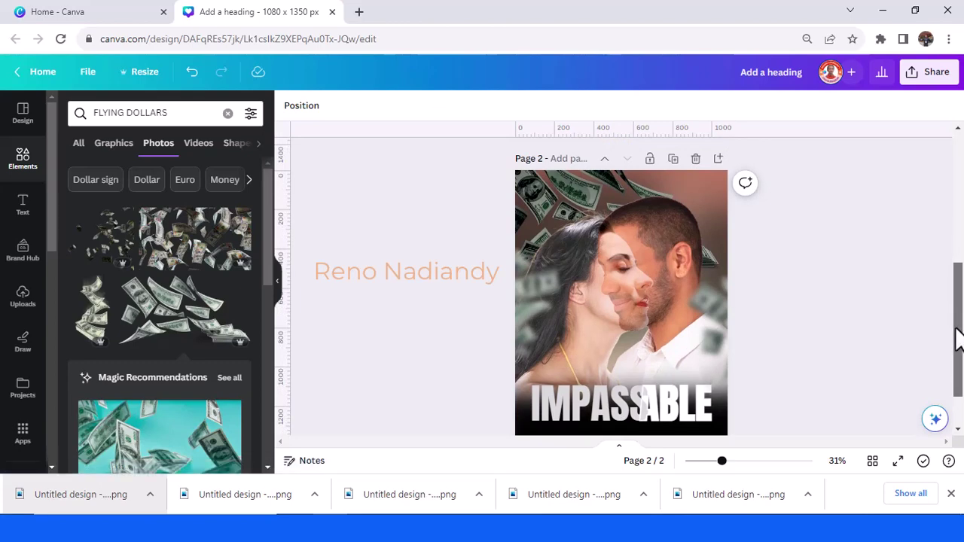
left_click_drag(907, 230, 803, 390)
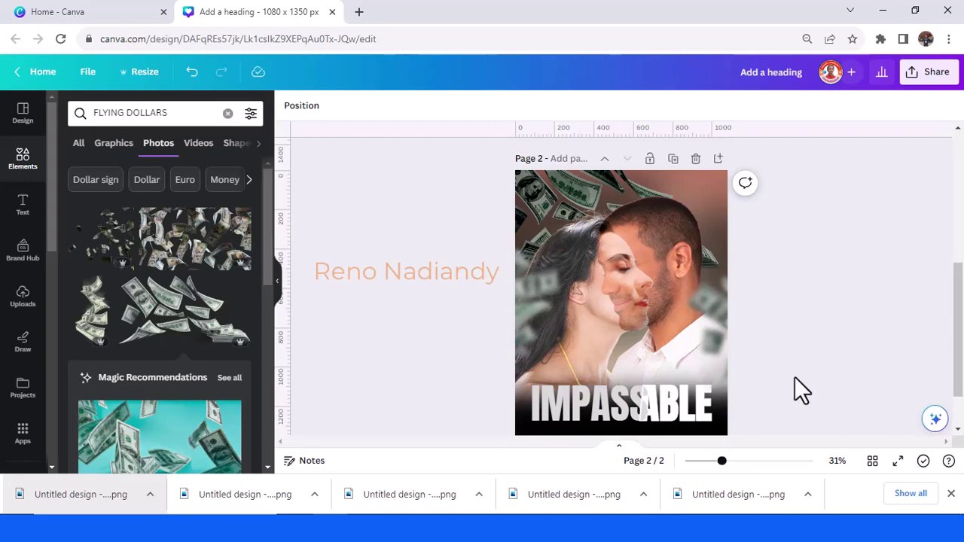